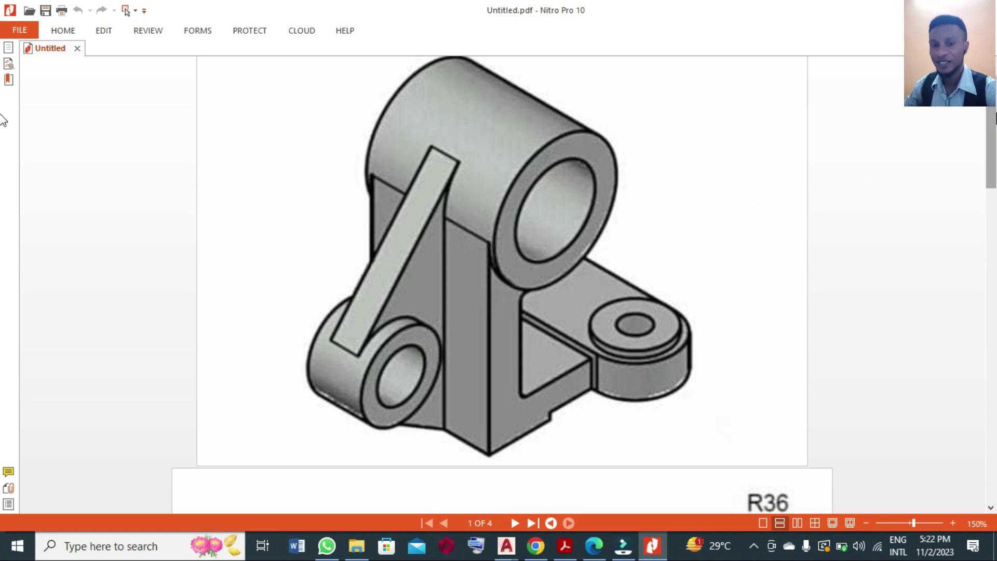
Step: Scroll through bracket reference pages 1–4 in the Nitro Pro PDF
drag(989, 132, 986, 236)
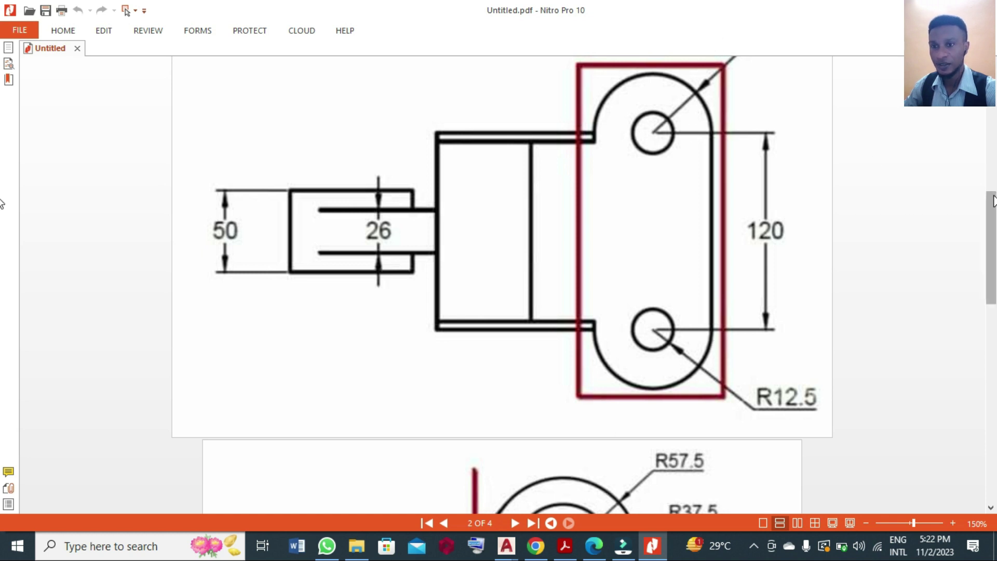
drag(993, 203, 993, 311)
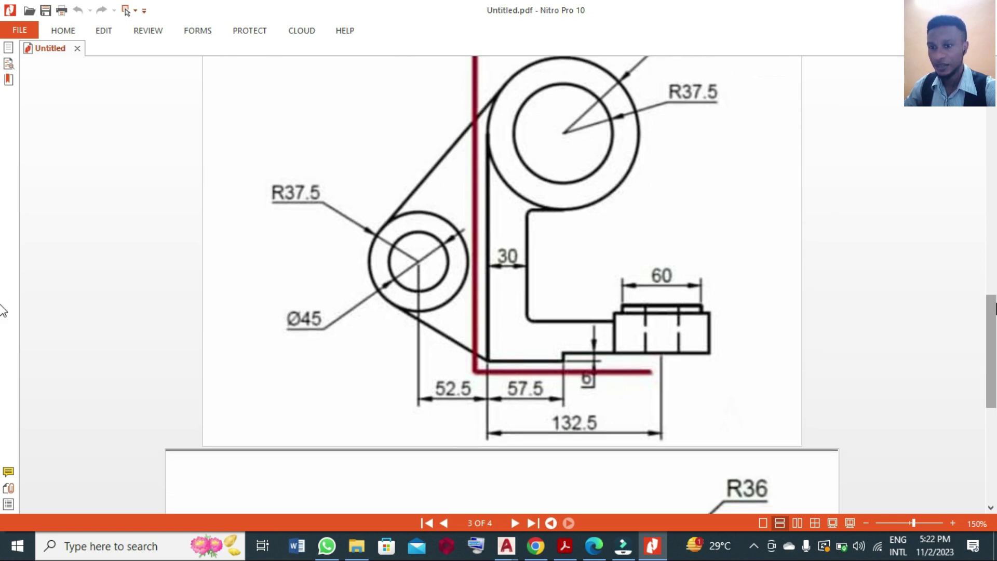
drag(993, 302, 993, 407)
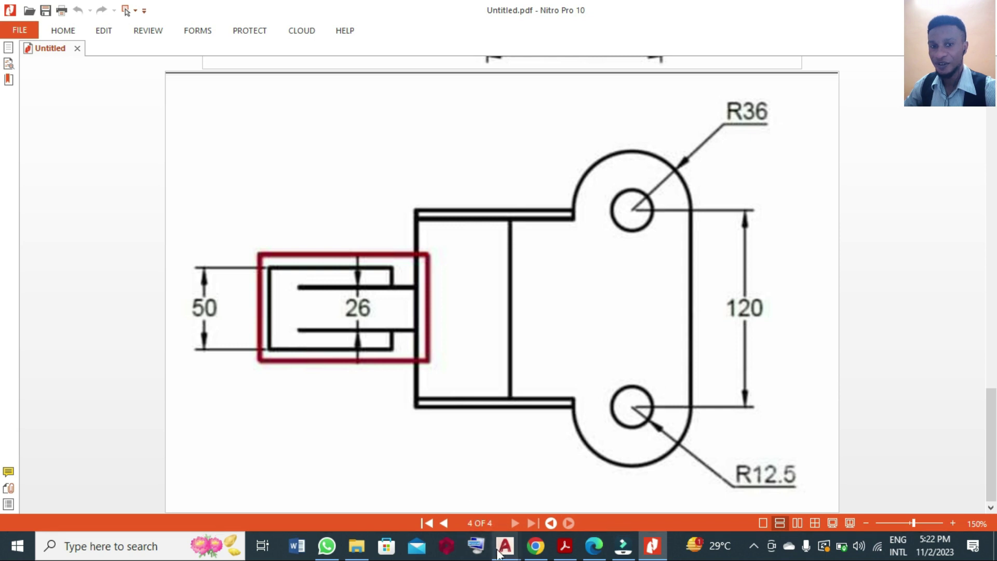
Step: Bring Drawing6 forward in AutoCAD and turn the grid display off
mouse_move(499, 550)
click(549, 514)
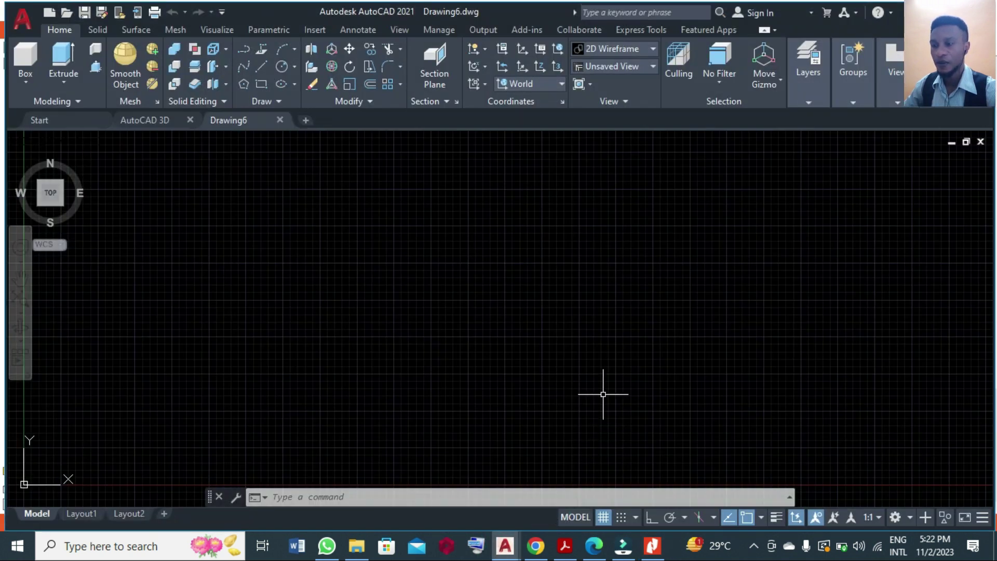
scroll(218, 415, down, 3)
scroll(103, 497, down, 2)
scroll(445, 251, up, 2)
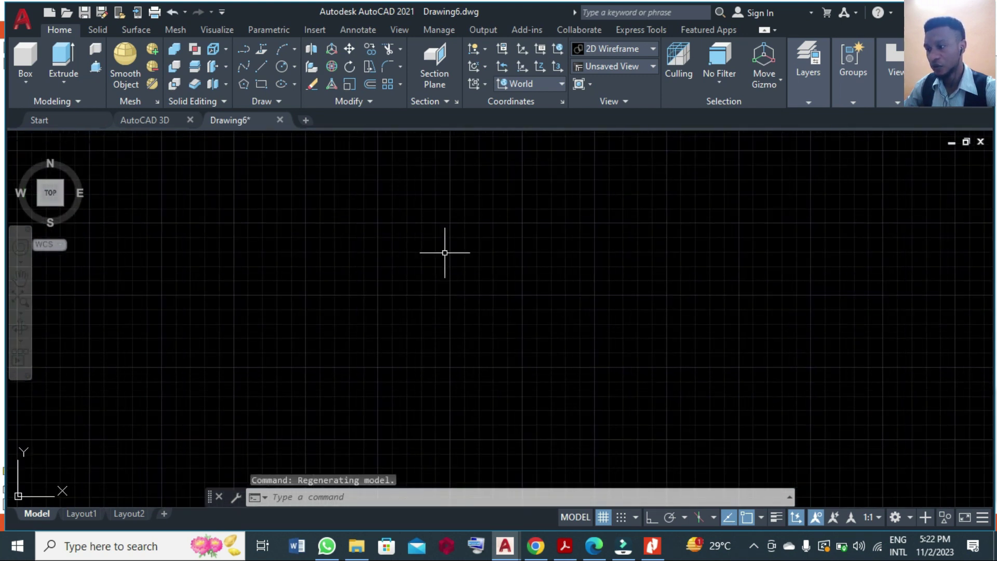
click(603, 517)
Step: Open the workspace list and dismiss it unchanged, keeping the 3D Modeling workspace
scroll(279, 356, down, 2)
scroll(583, 230, up, 1)
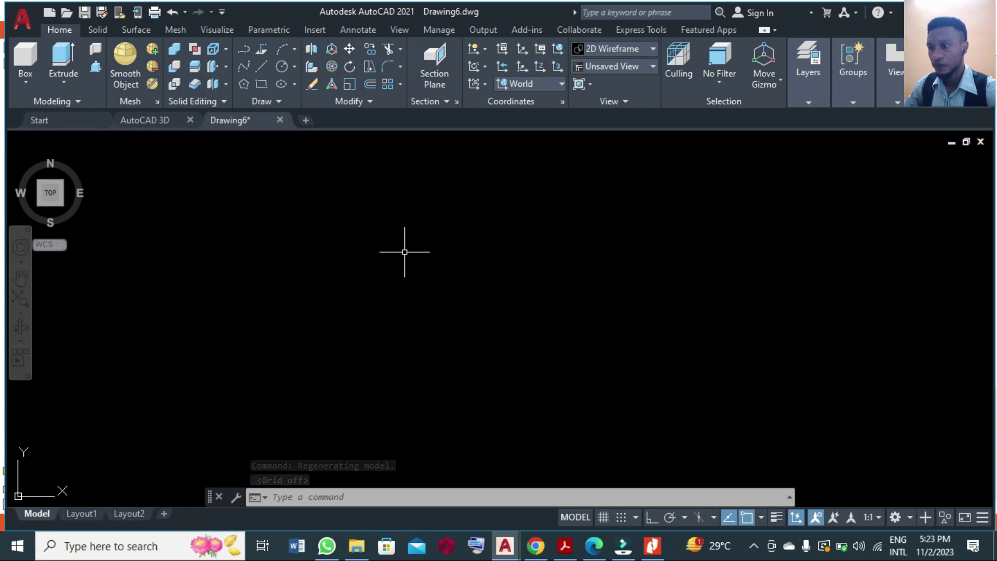
scroll(404, 252, down, 1)
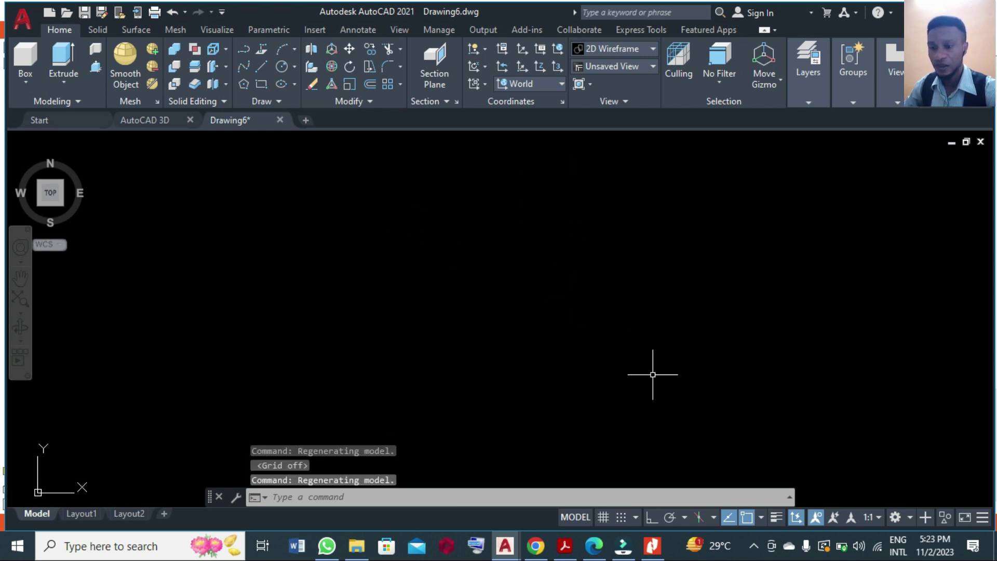
click(910, 517)
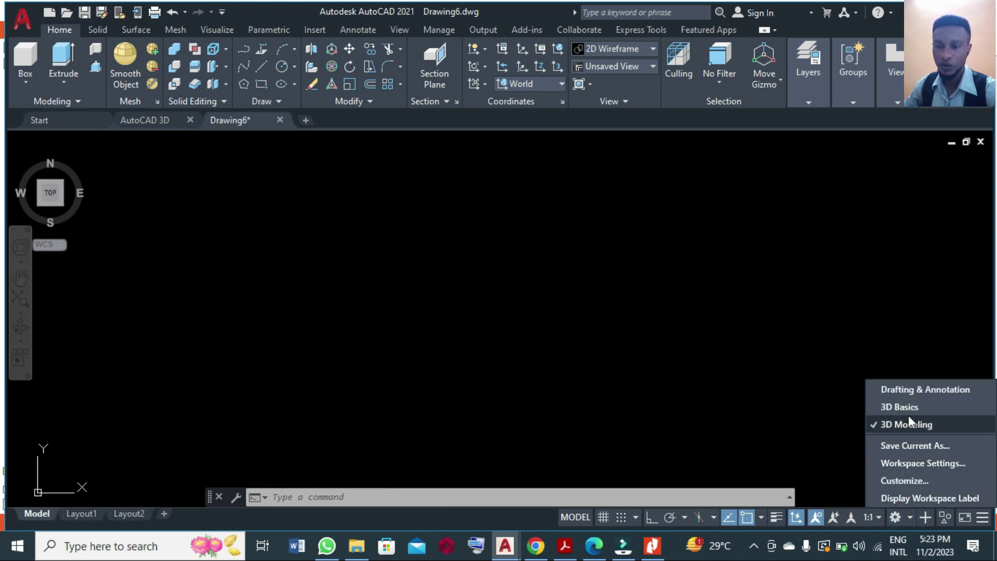
click(641, 421)
click(422, 315)
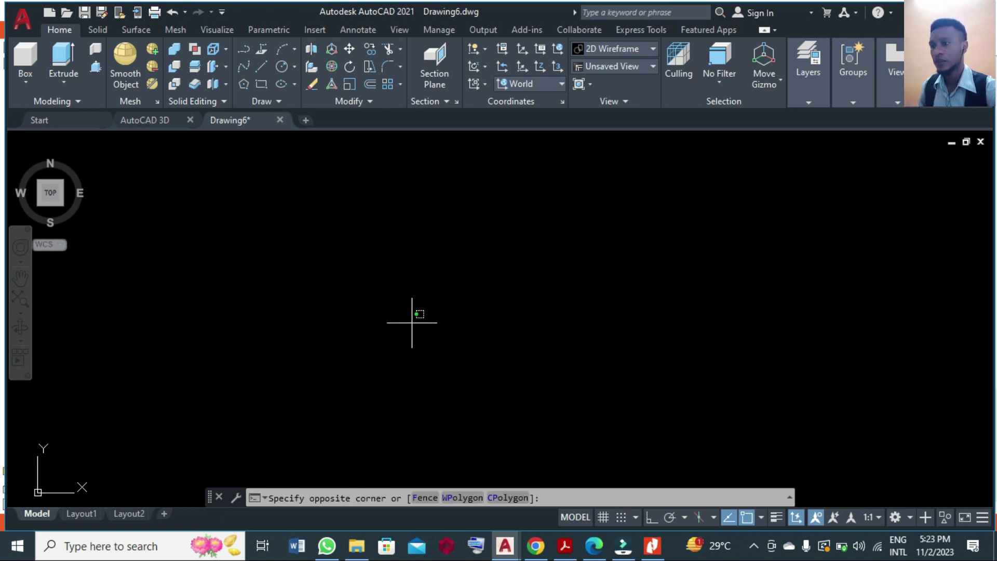
click(401, 323)
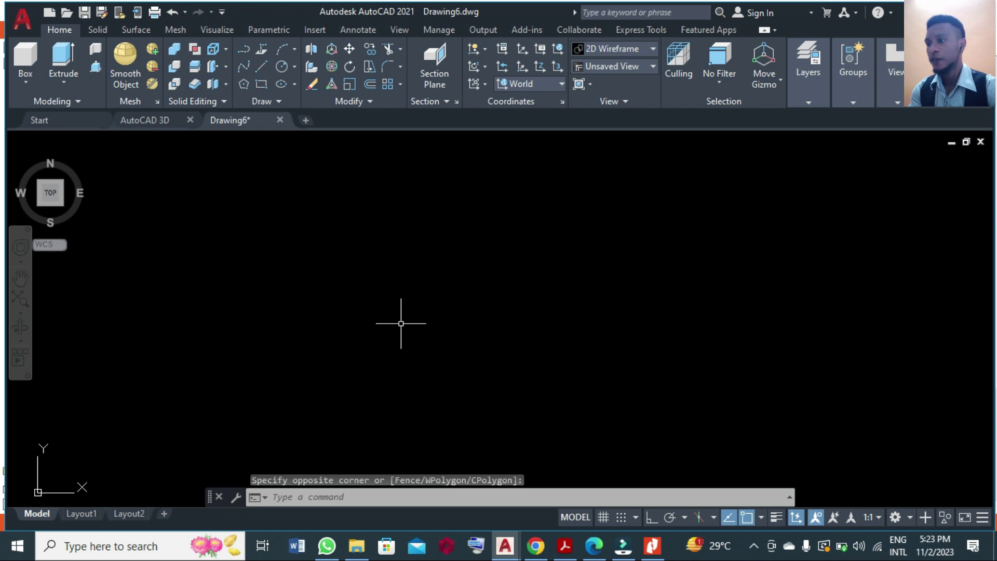
Step: Recheck the isometric view on page 1 and the views on page 2 in Nitro Pro
click(653, 545)
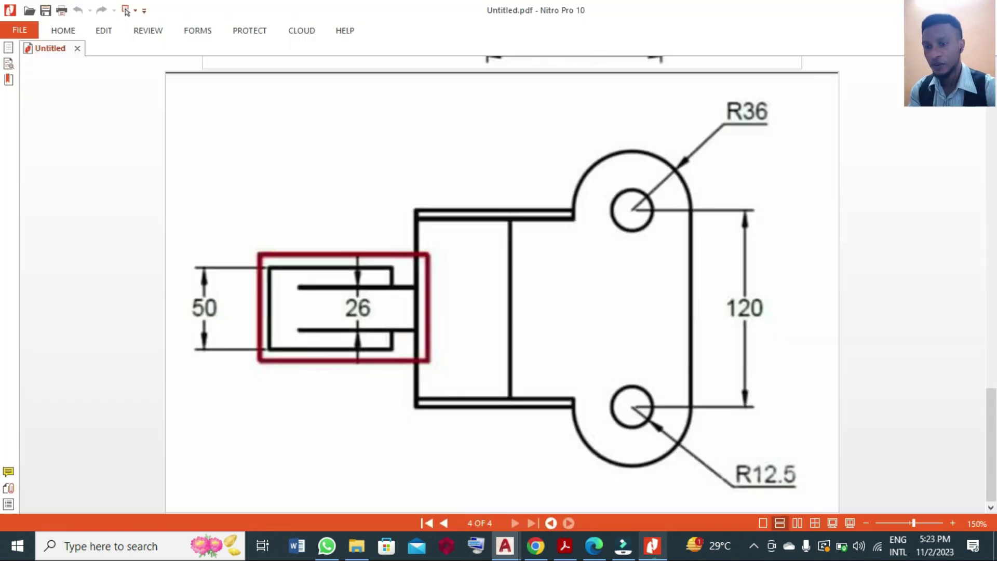
key(Page_Up)
key(Home)
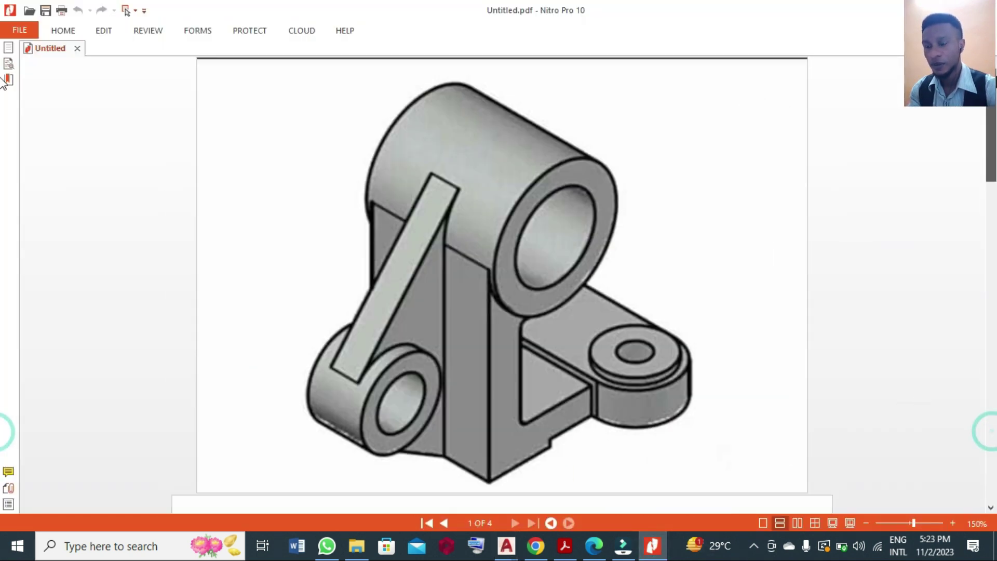
scroll(2, 151, down, 6)
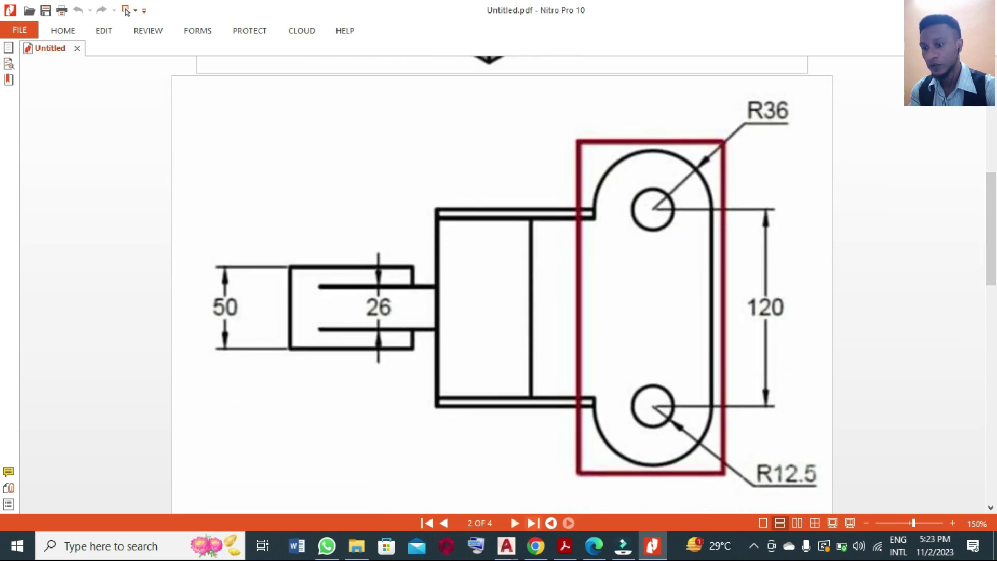
mouse_move(569, 550)
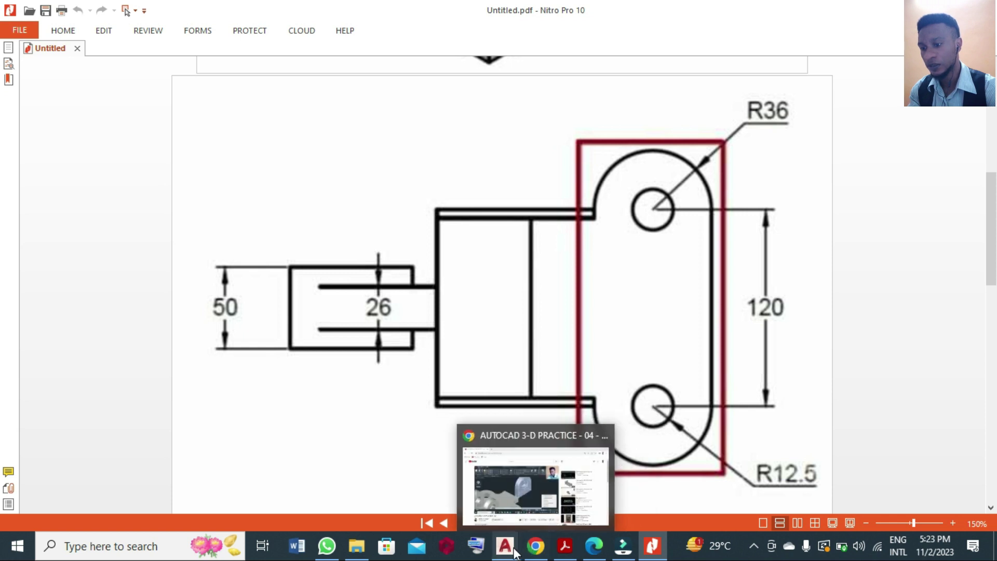
mouse_move(505, 546)
click(540, 496)
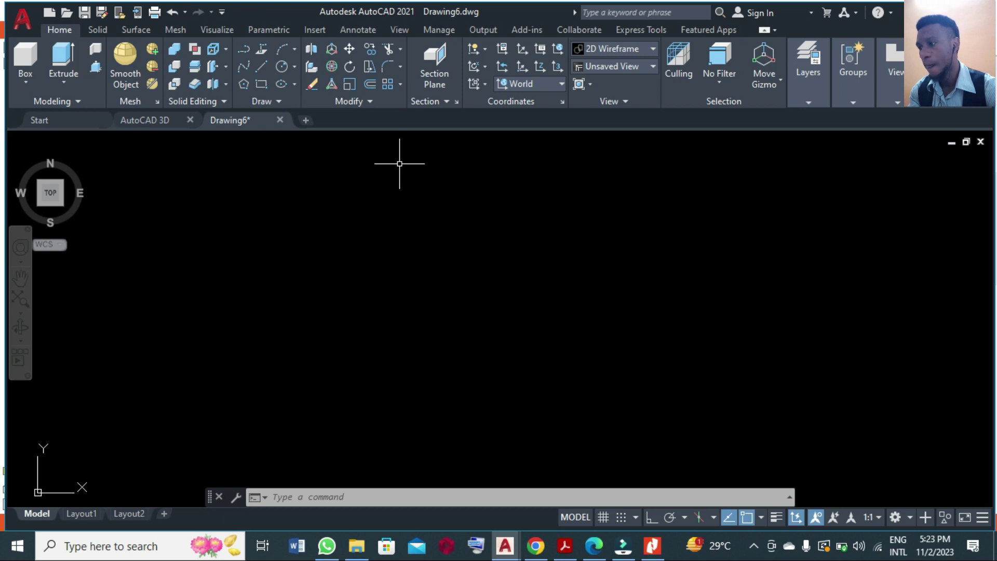
click(262, 83)
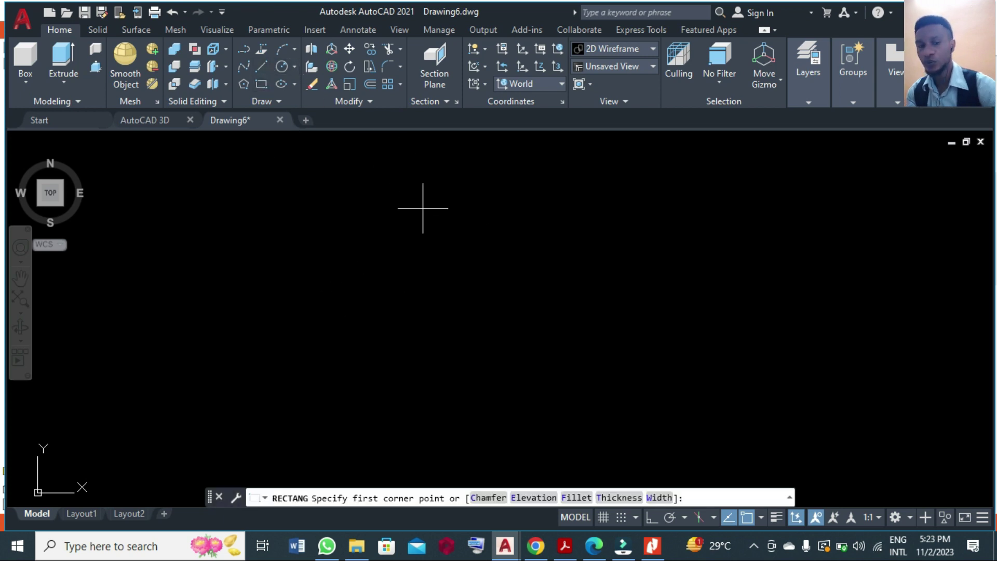
click(375, 208)
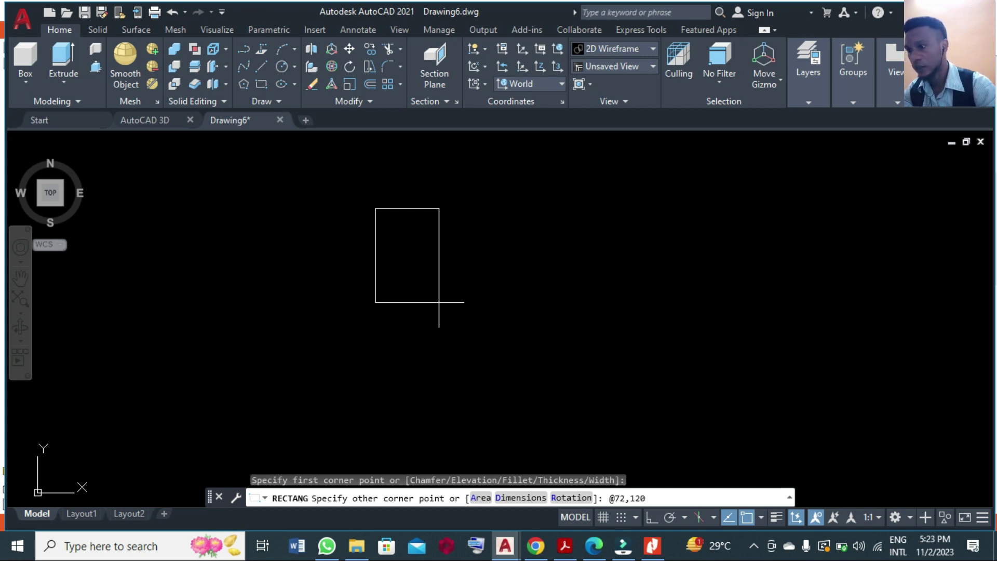
text(@72,120)
key(Return)
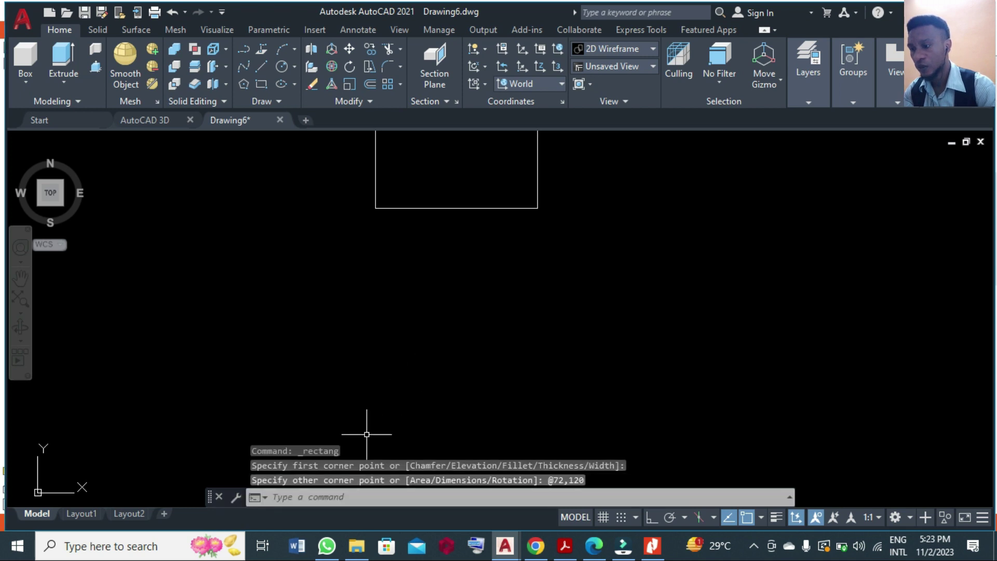
scroll(367, 435, down, 2)
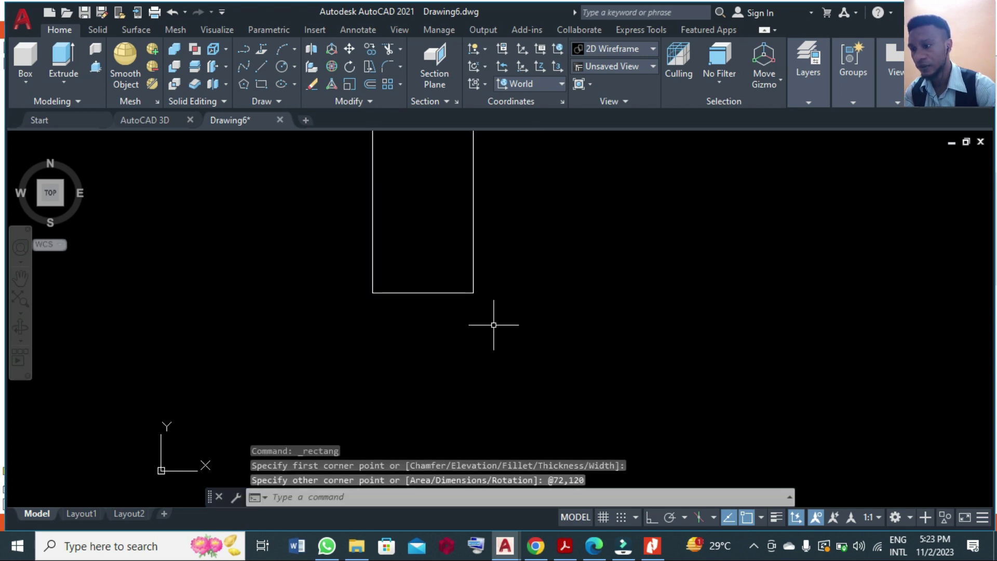
scroll(494, 324, down, 3)
scroll(480, 246, up, 2)
scroll(476, 270, up, 2)
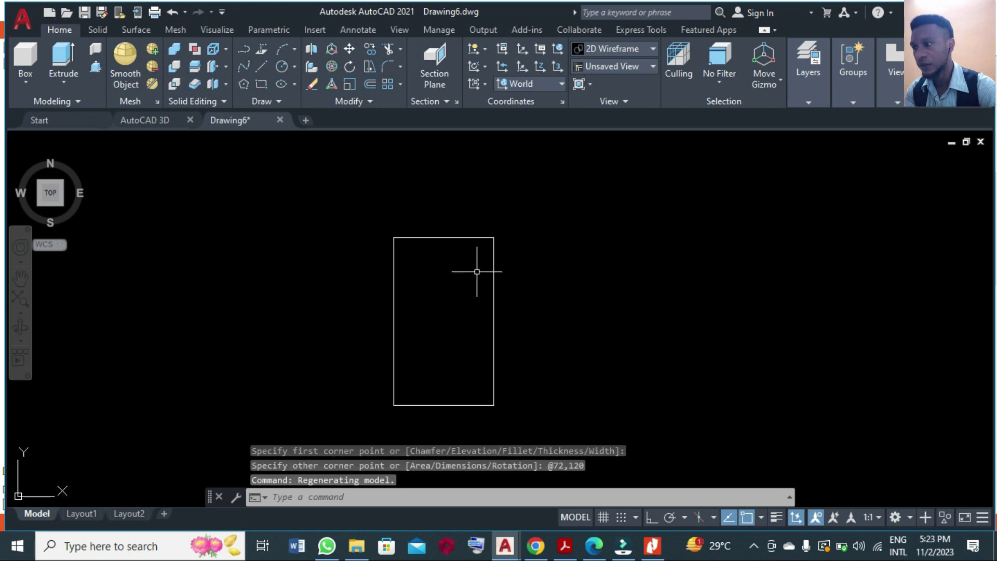
Step: Draw a diameter 25 circle centred on the rectangle's top-edge midpoint
click(282, 67)
click(443, 237)
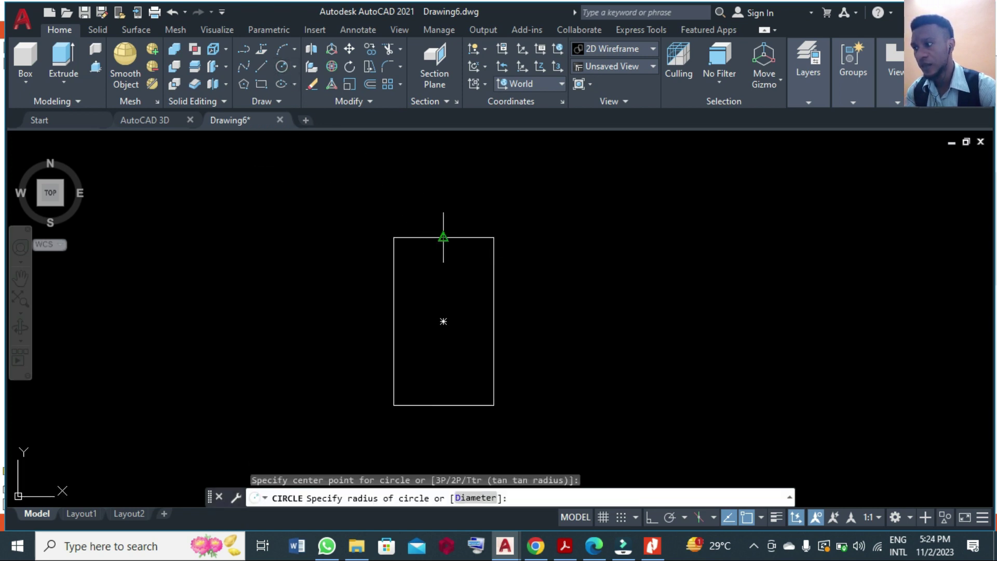
text(d)
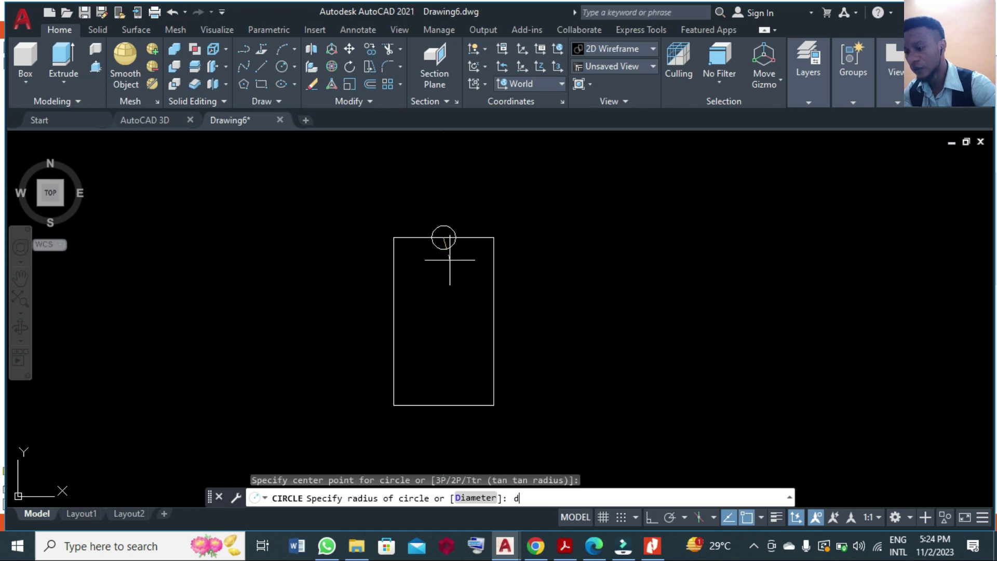
key(Return)
text(25)
key(Return)
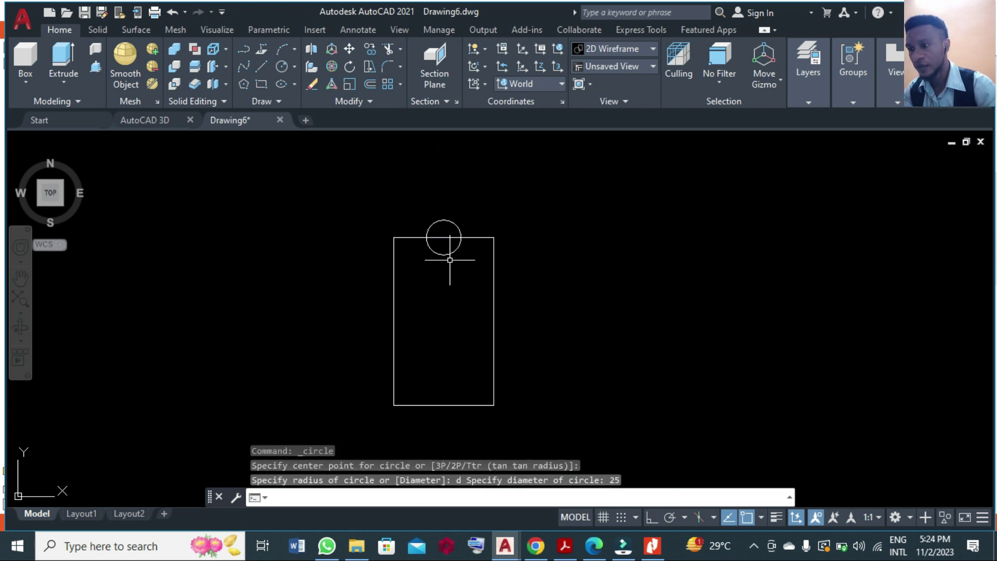
Step: Add radius 30 and radius 36 circles at the same centre
key(Return)
click(443, 238)
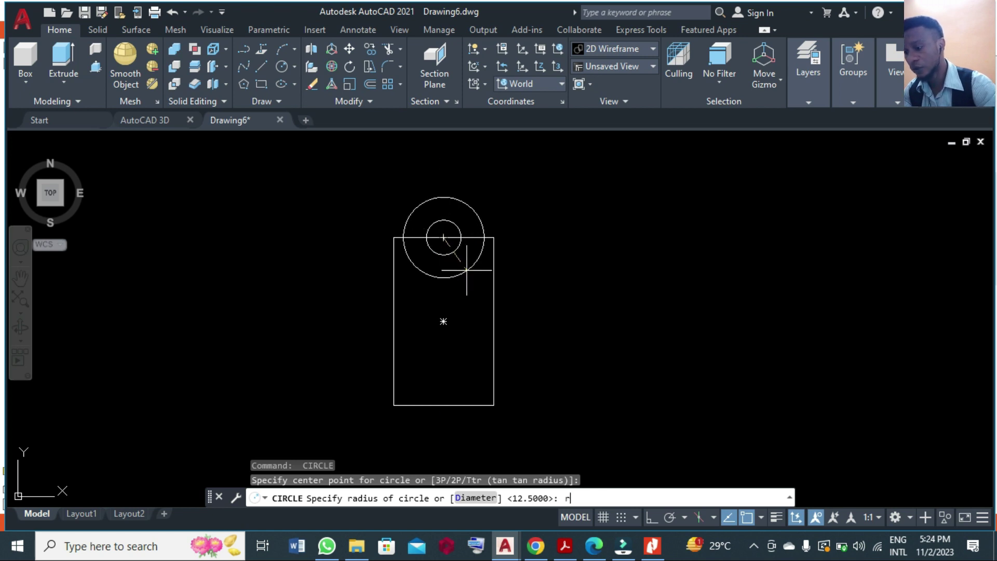
text(r)
key(Return)
key(Return)
key(Return)
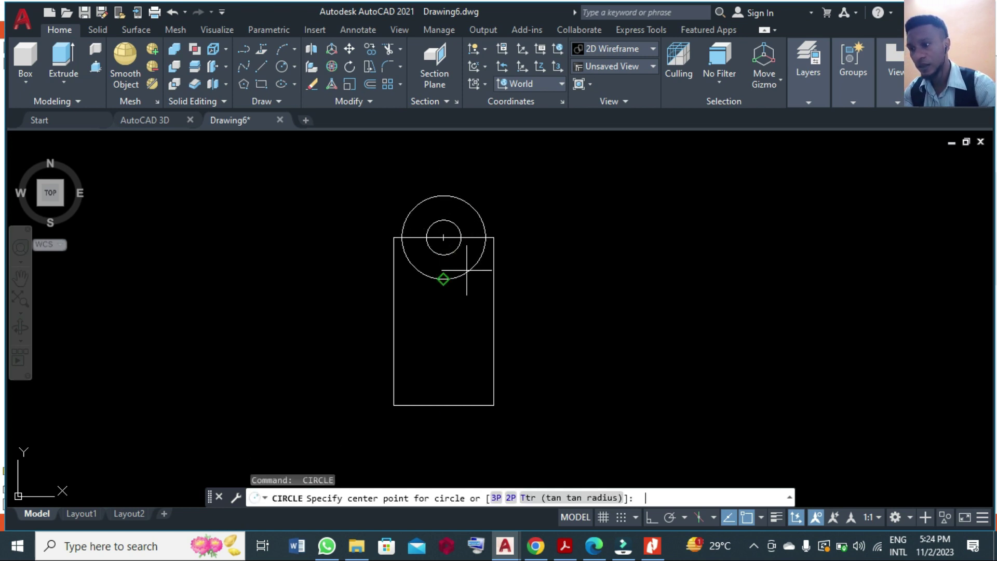
click(443, 238)
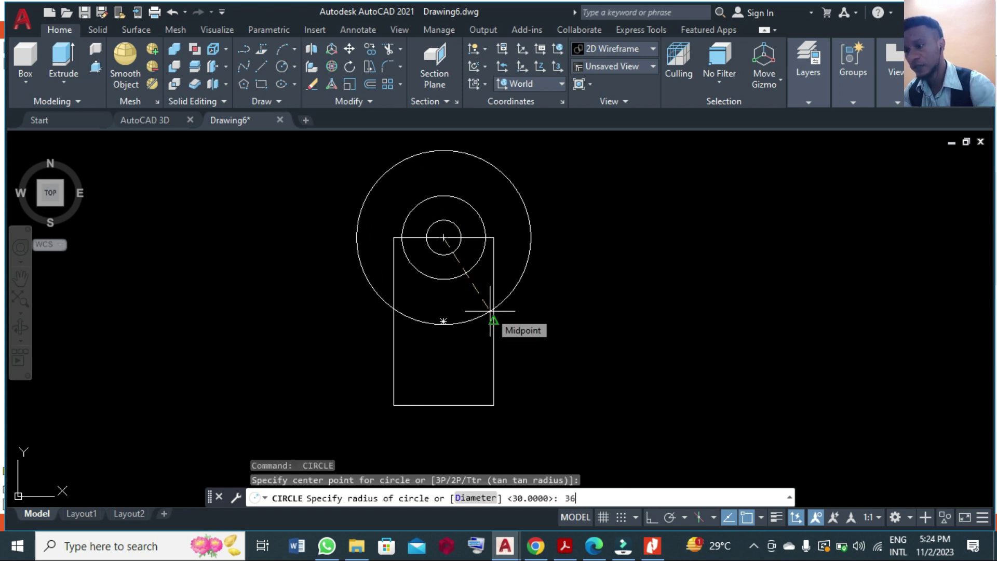
text(36)
key(Return)
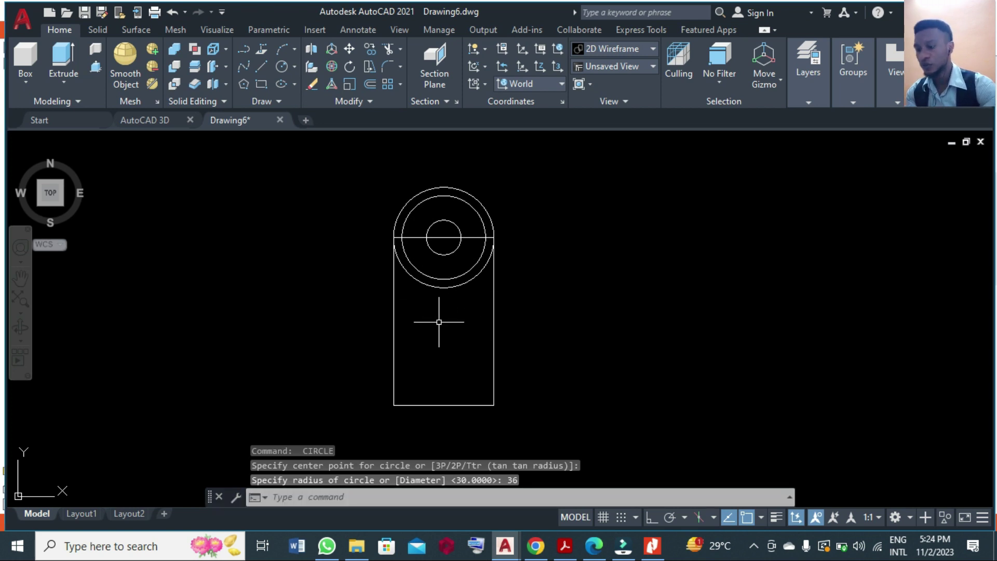
Step: Trim the horizontal line pieces inside the top circles, leaving a clean R36 rounded end
text(tr)
key(Return)
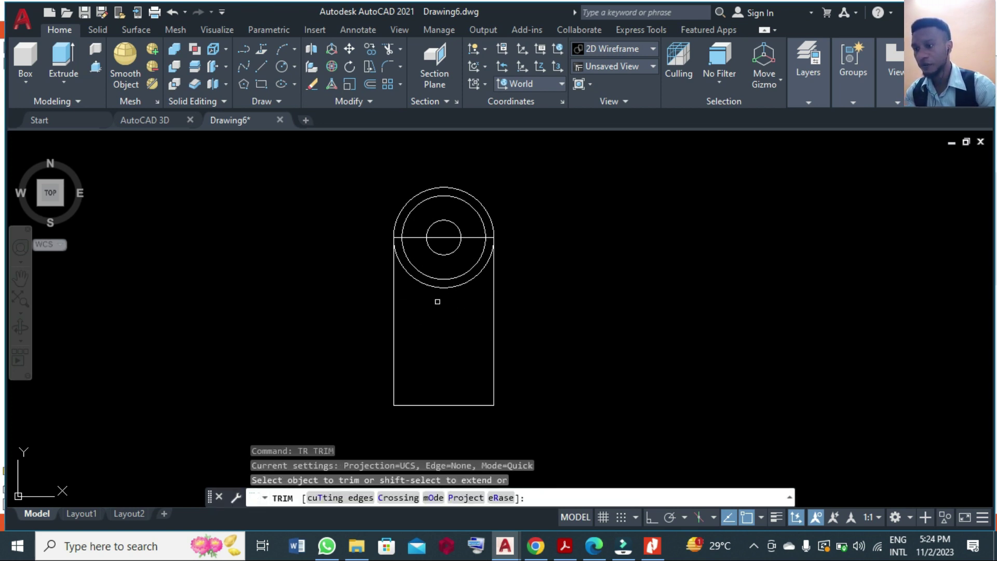
drag(437, 290, 430, 285)
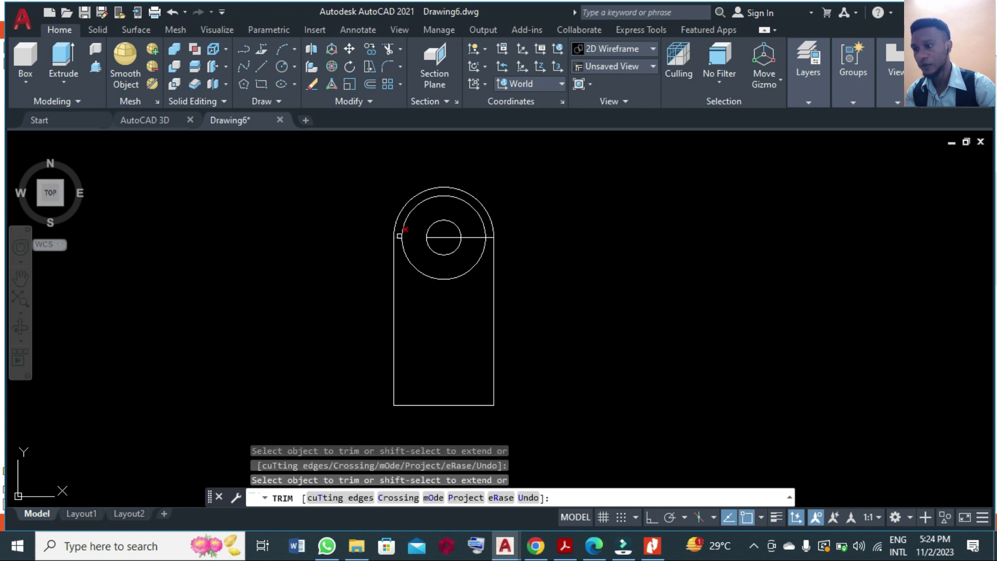
click(439, 238)
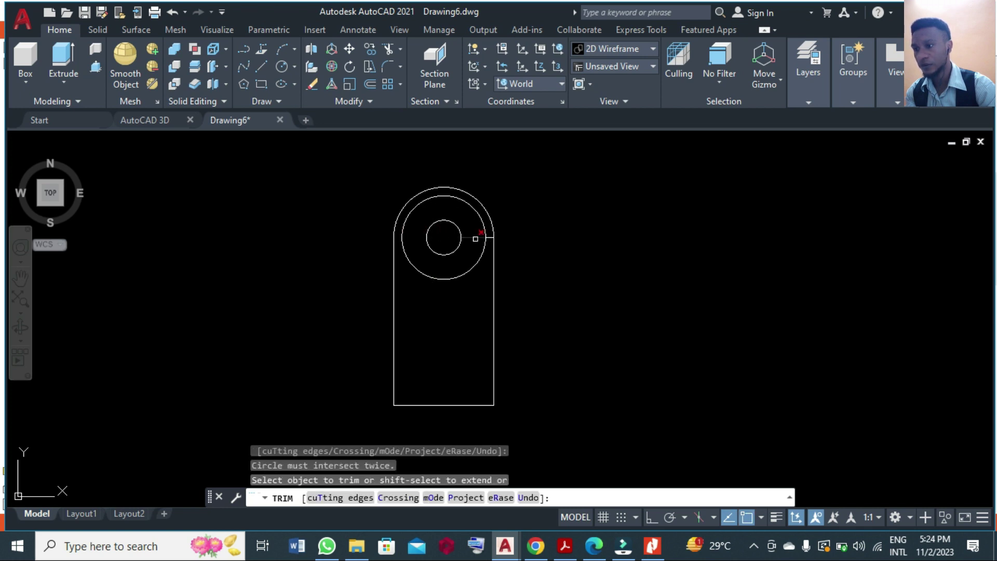
drag(476, 233, 475, 237)
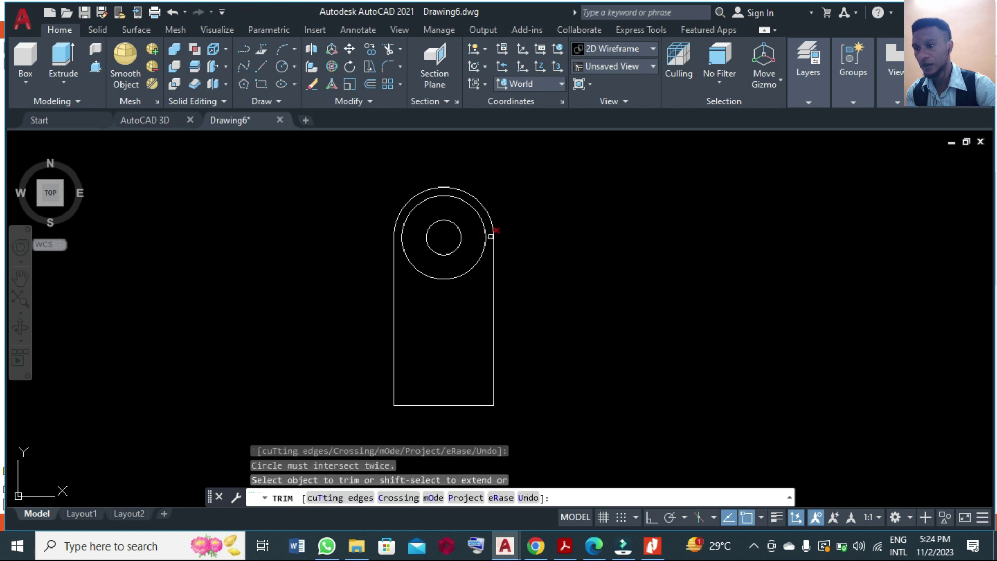
click(492, 237)
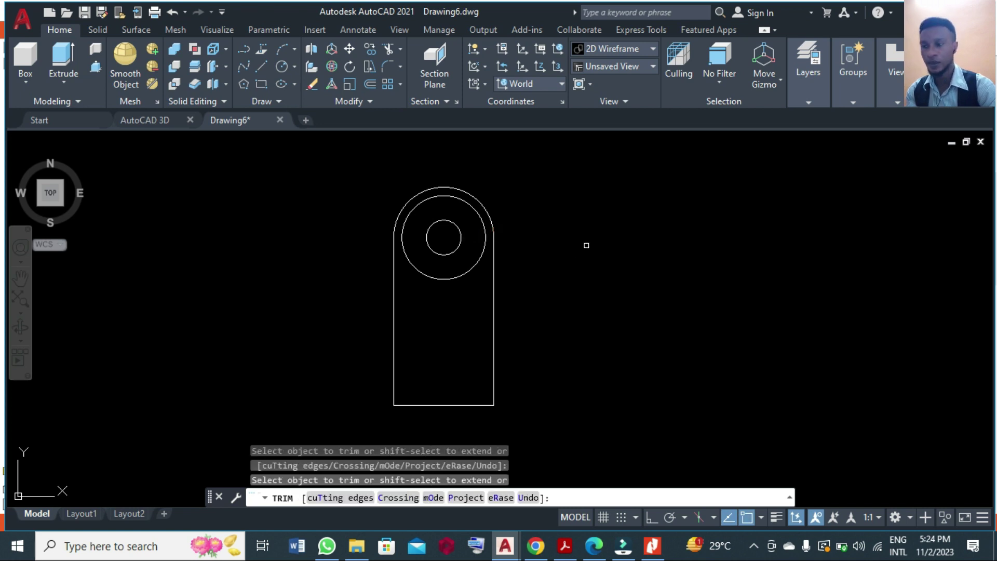
key(Escape)
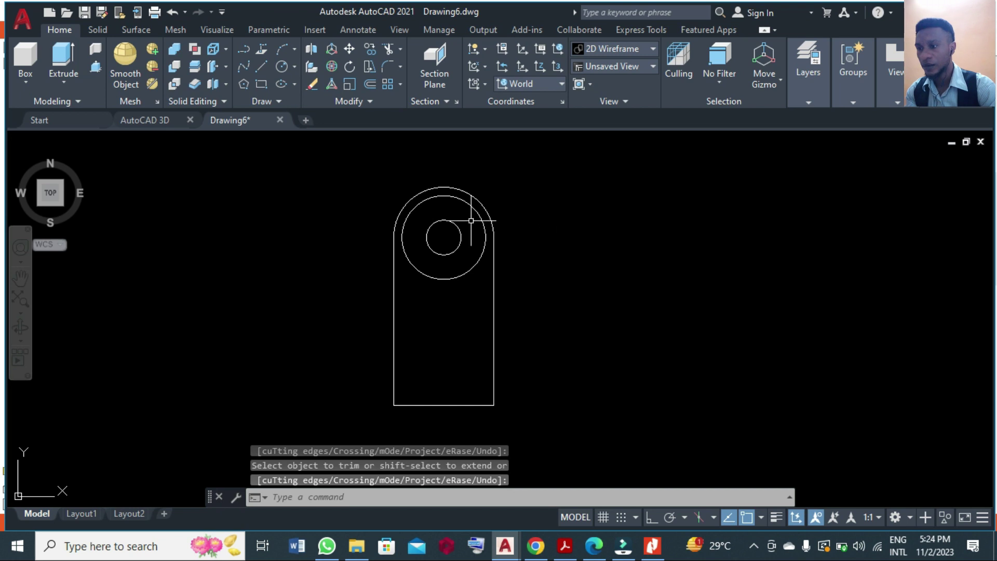
scroll(471, 221, down, 2)
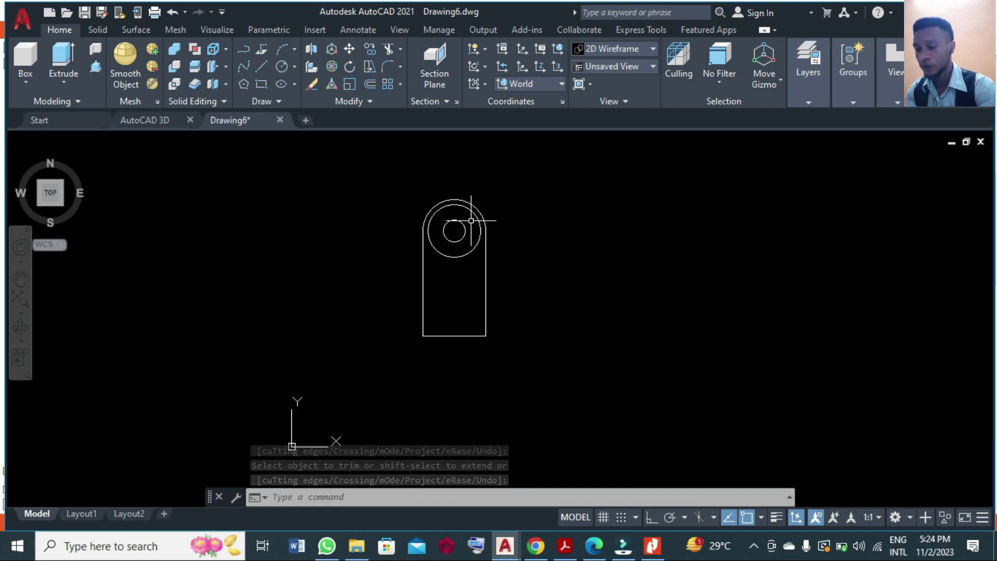
Step: Mirror the top circles and arc about the plate's mid-height line, keeping the originals
text(MI)
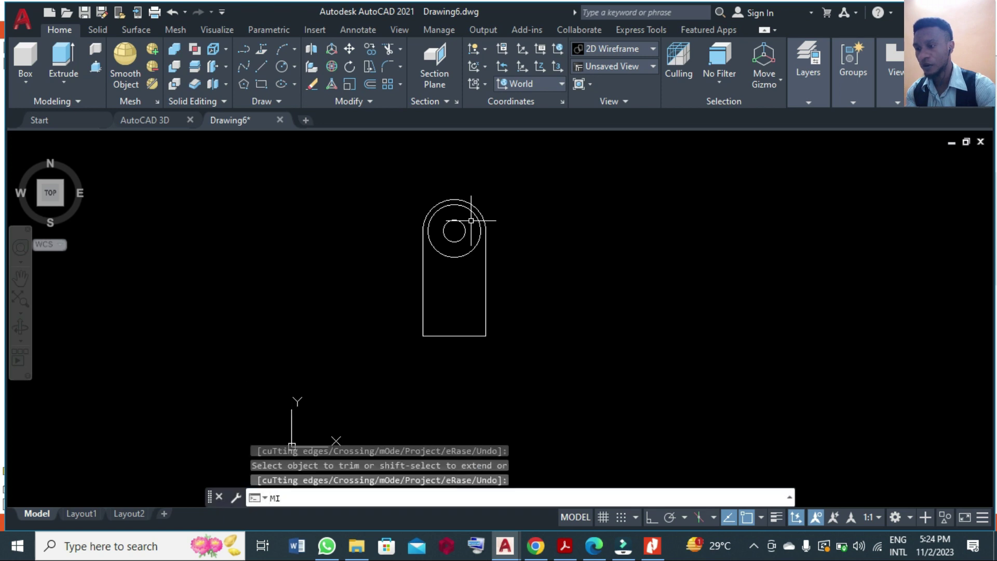
key(Return)
click(402, 178)
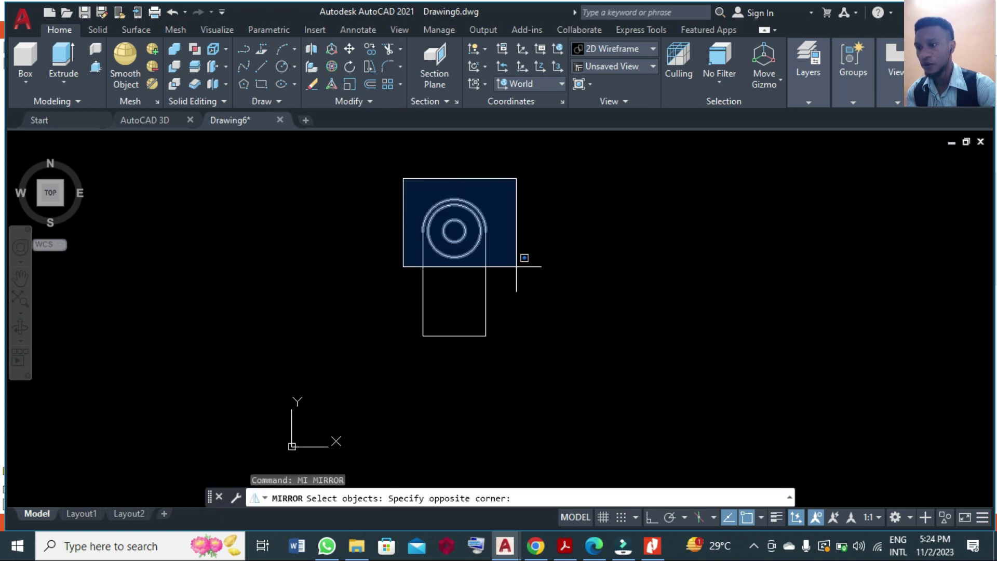
click(518, 267)
key(Return)
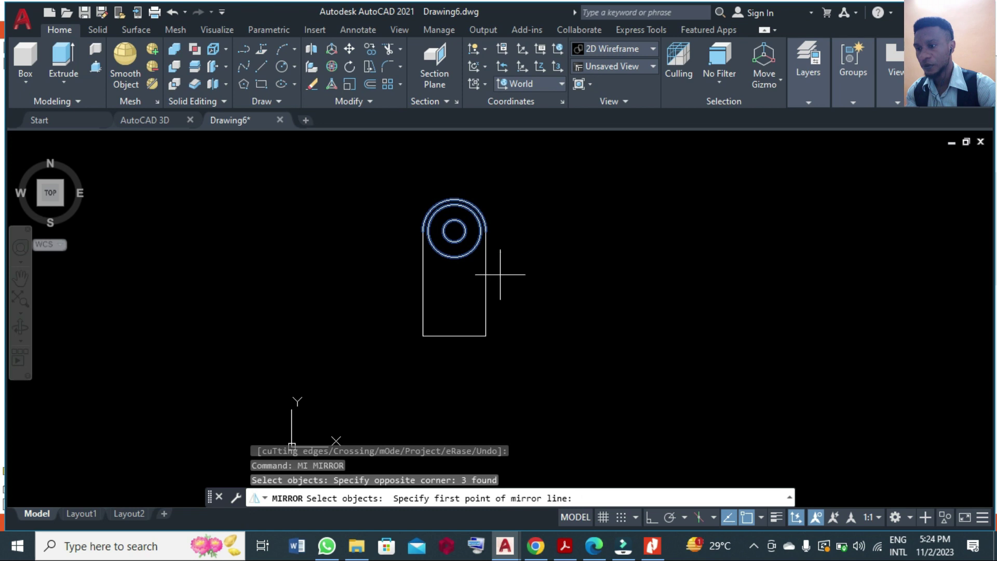
click(485, 283)
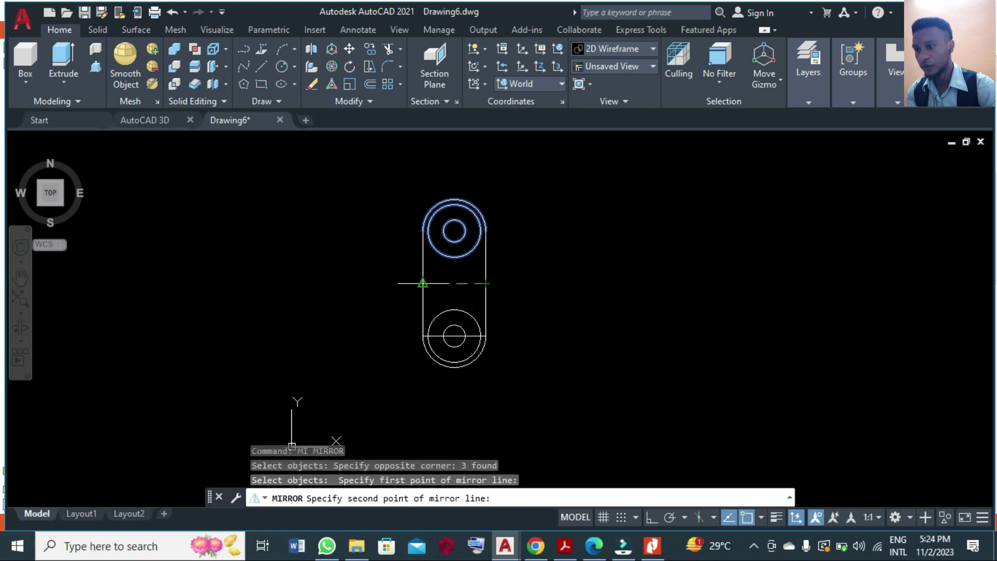
click(423, 283)
key(Return)
Step: Trim the stray line pieces inside the lower rings for a clean bottom end
text(tr)
key(Return)
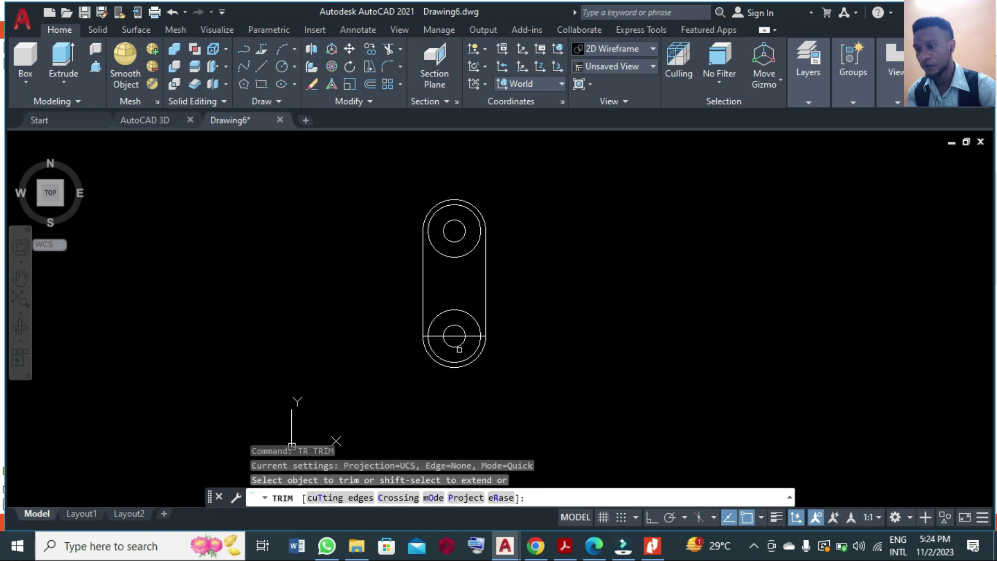
scroll(459, 350, up, 4)
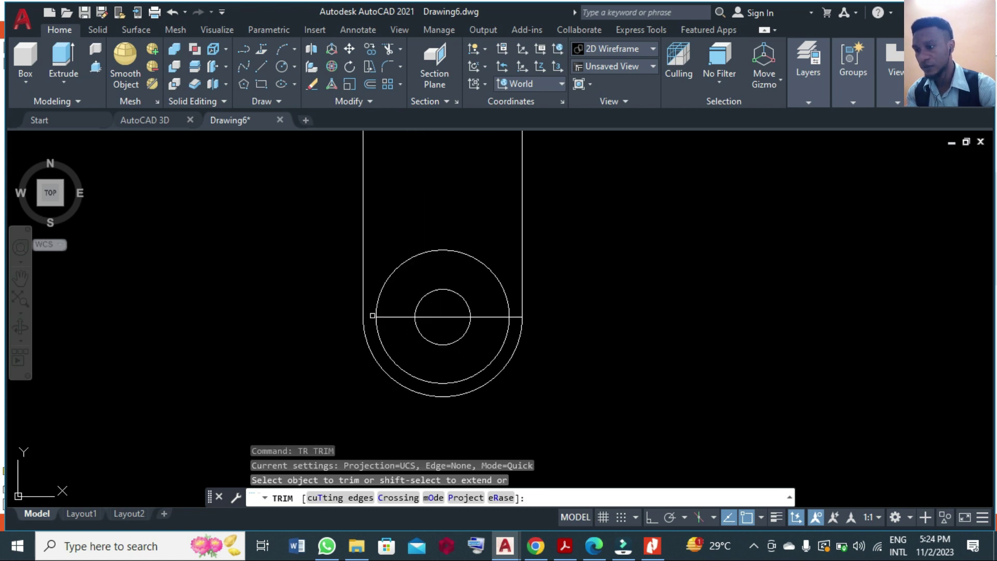
click(373, 316)
click(384, 316)
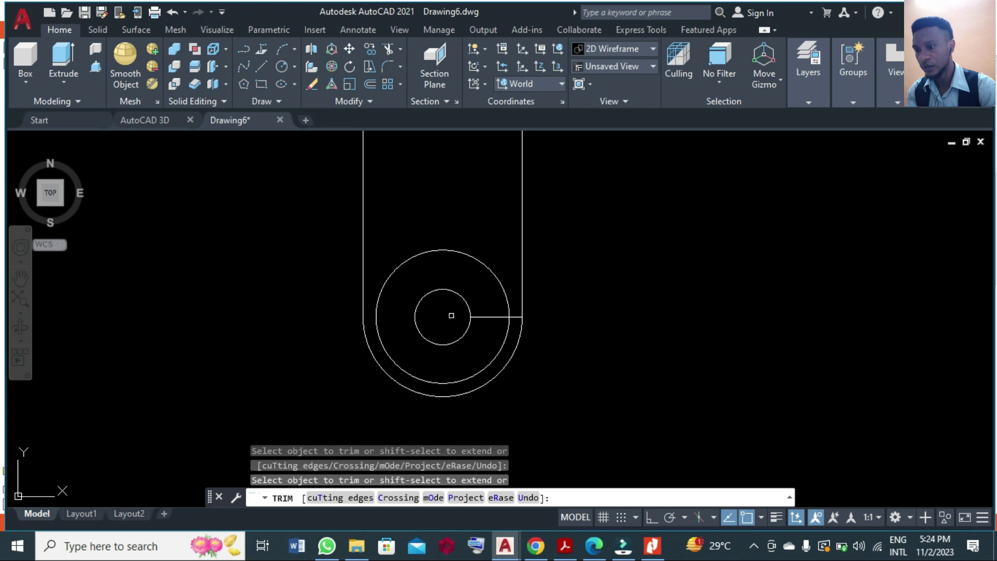
click(515, 316)
scroll(520, 359, down, 3)
key(Return)
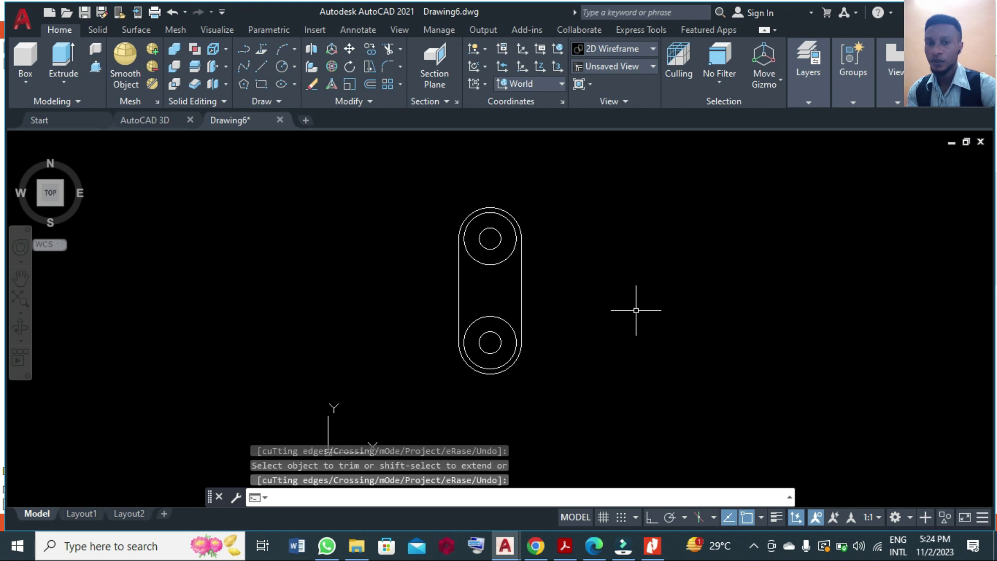
Step: From the Home view, press-pull both boss rings to 36 and the base plate to 30
click(82, 155)
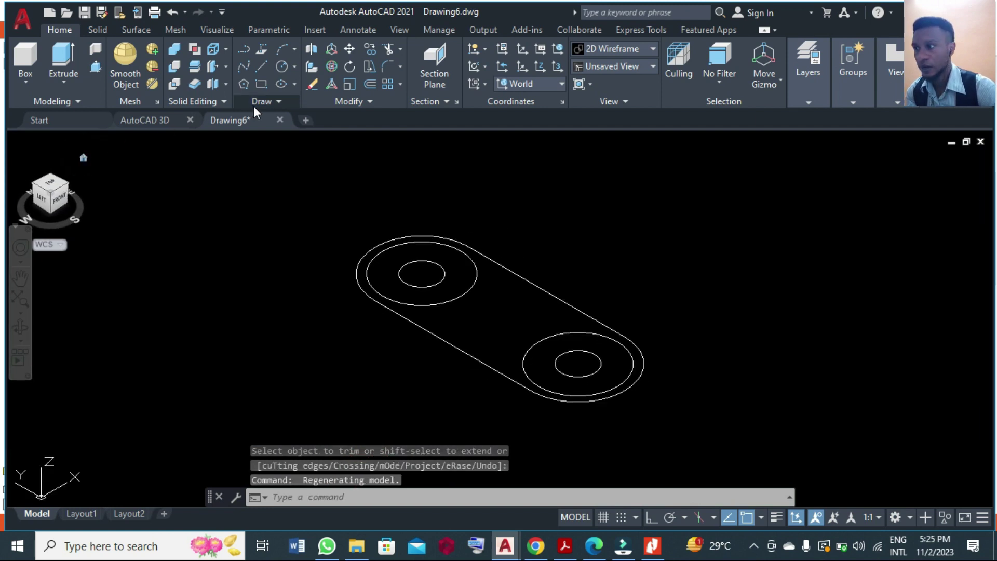
click(95, 67)
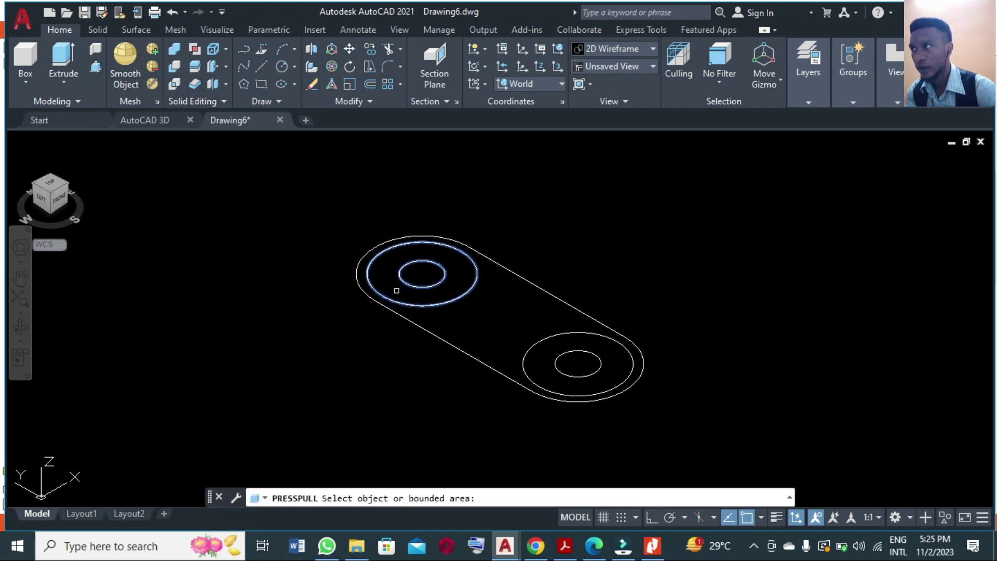
click(397, 291)
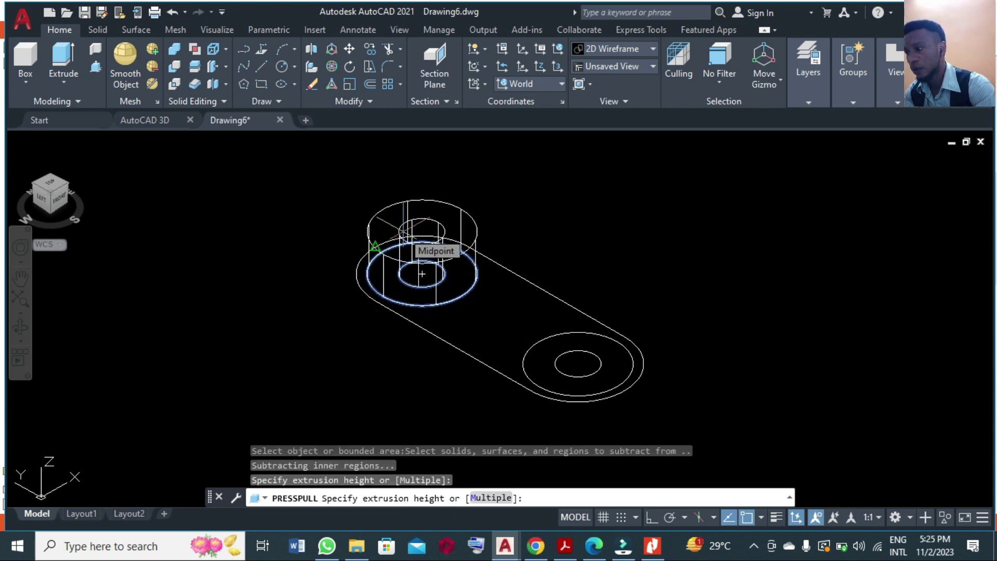
text(36)
key(Return)
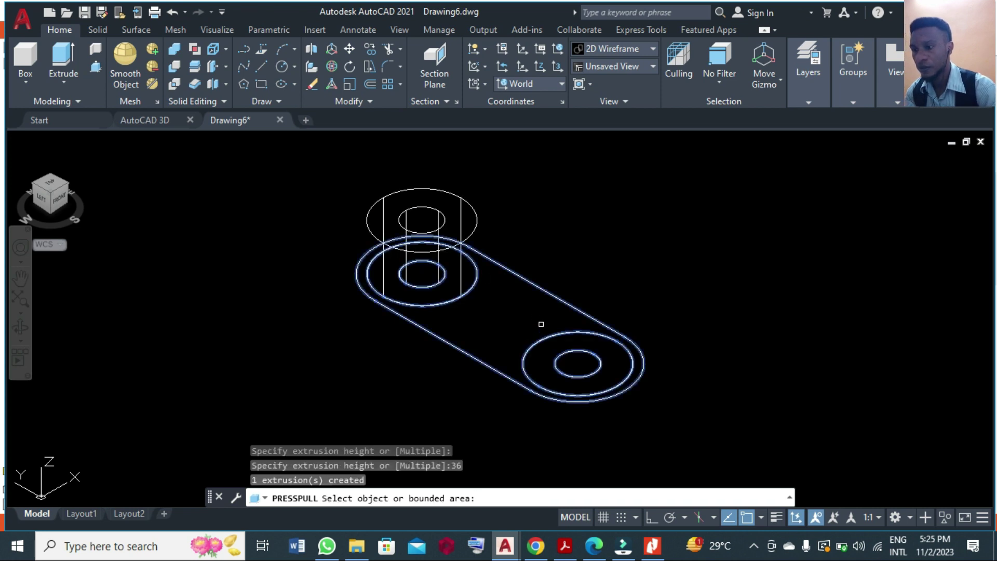
click(546, 351)
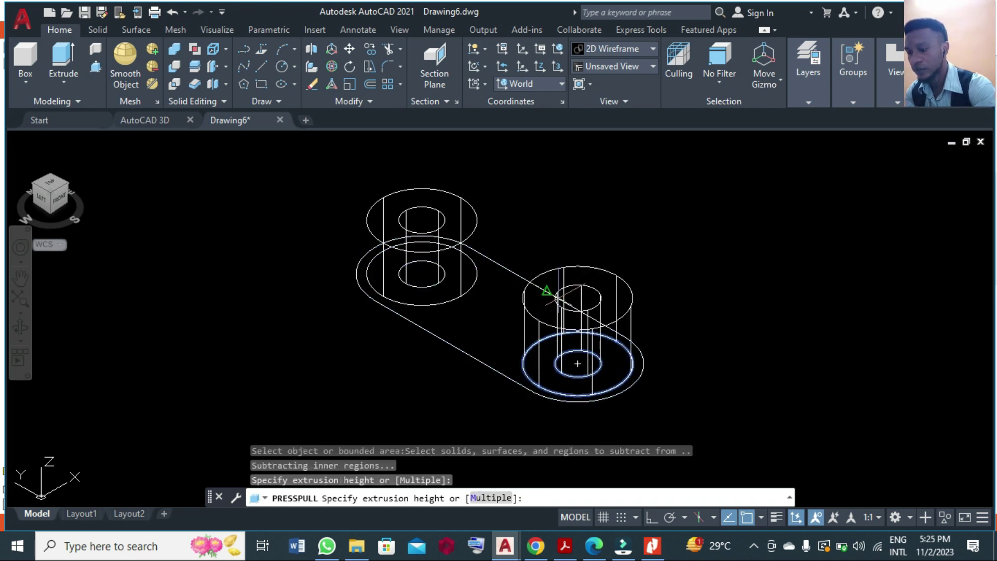
text(36)
key(Return)
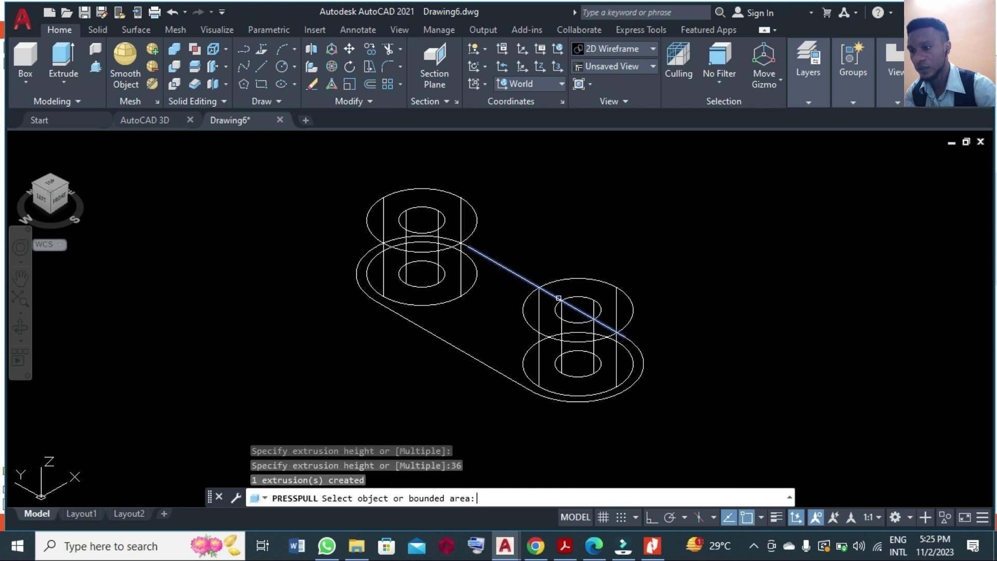
click(501, 311)
text(30)
key(Return)
Step: Display the bracket in the Shaded visual style with parallel projection
shift+middle_drag(499, 311, 669, 66)
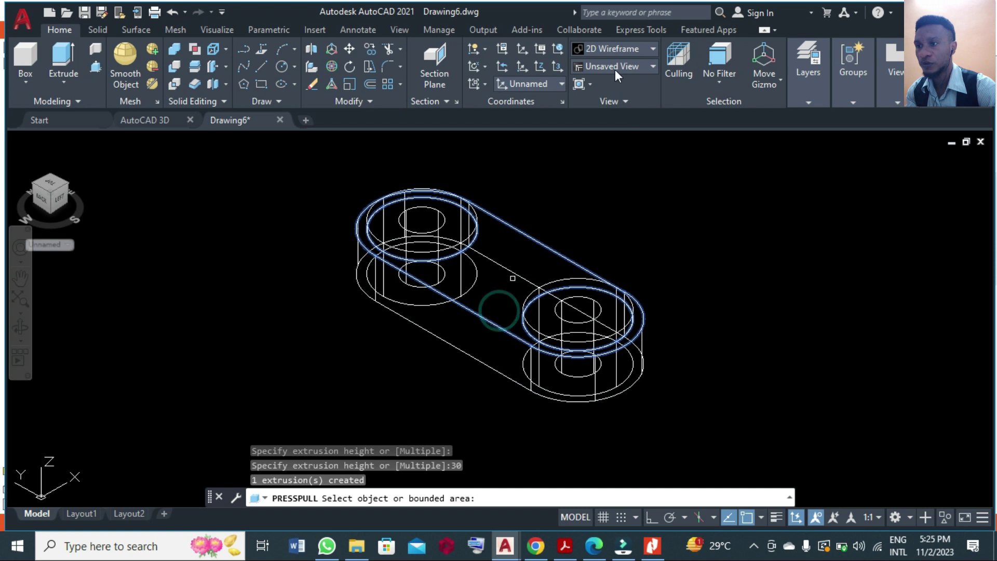
click(612, 52)
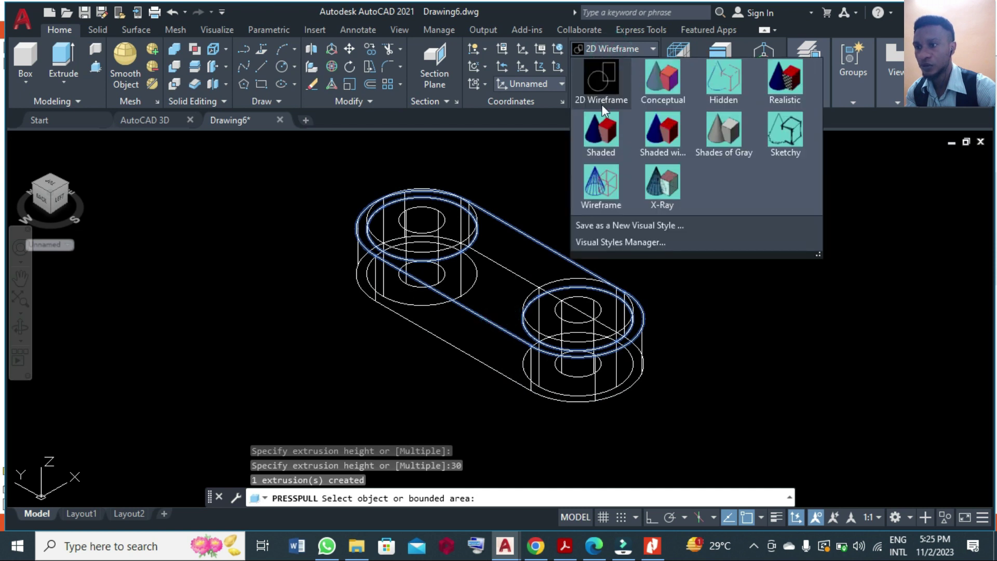
click(603, 127)
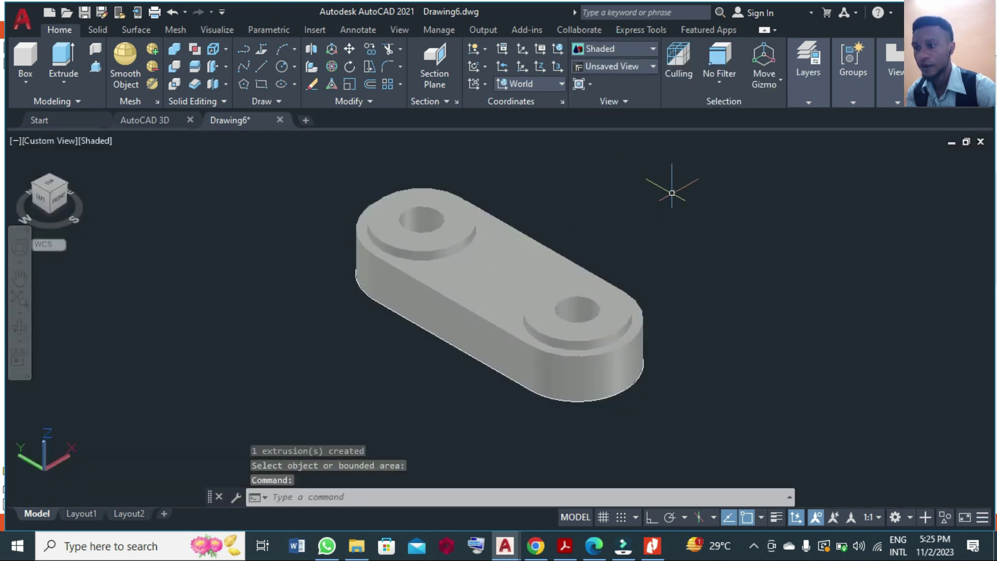
right_click(56, 218)
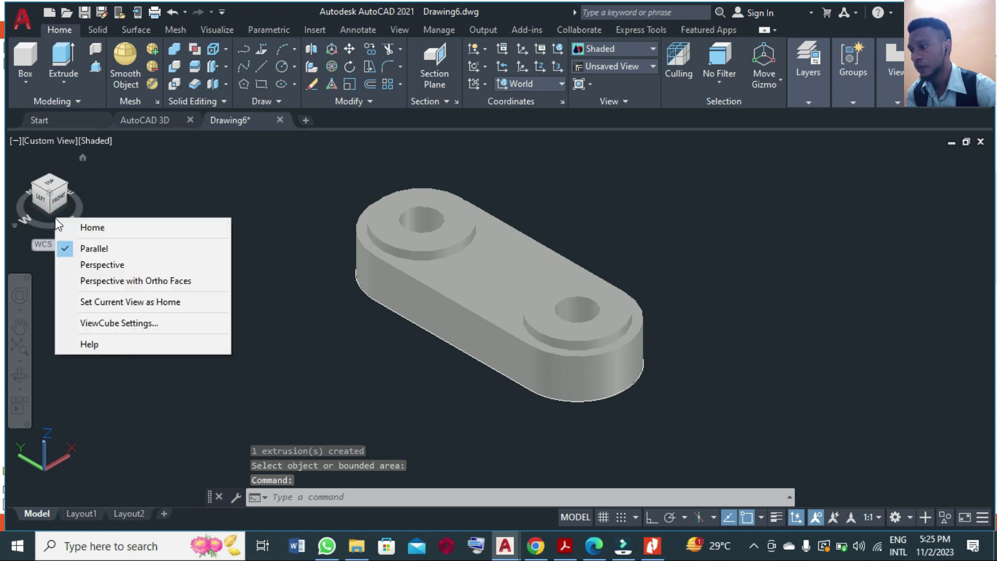
click(90, 248)
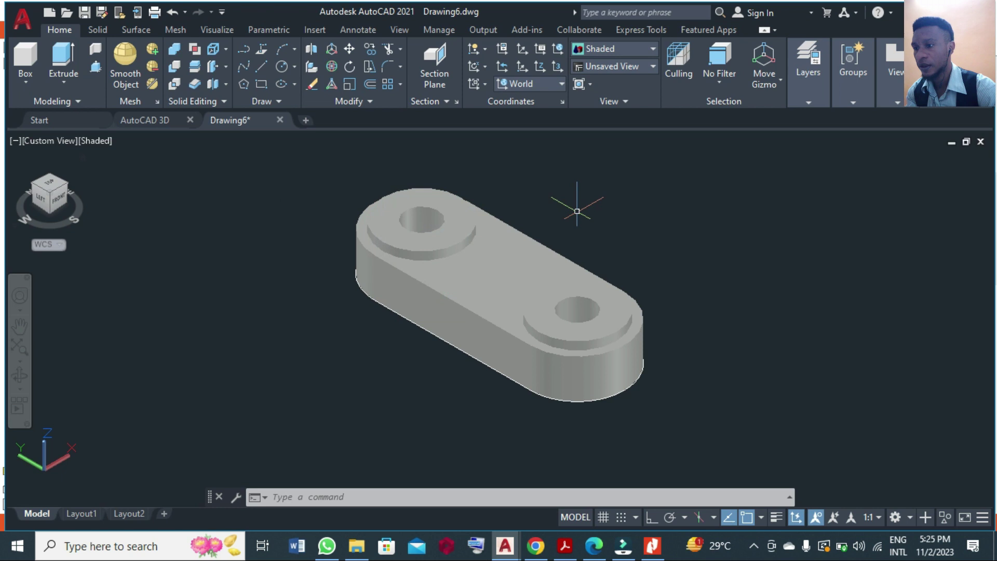
scroll(577, 212, down, 2)
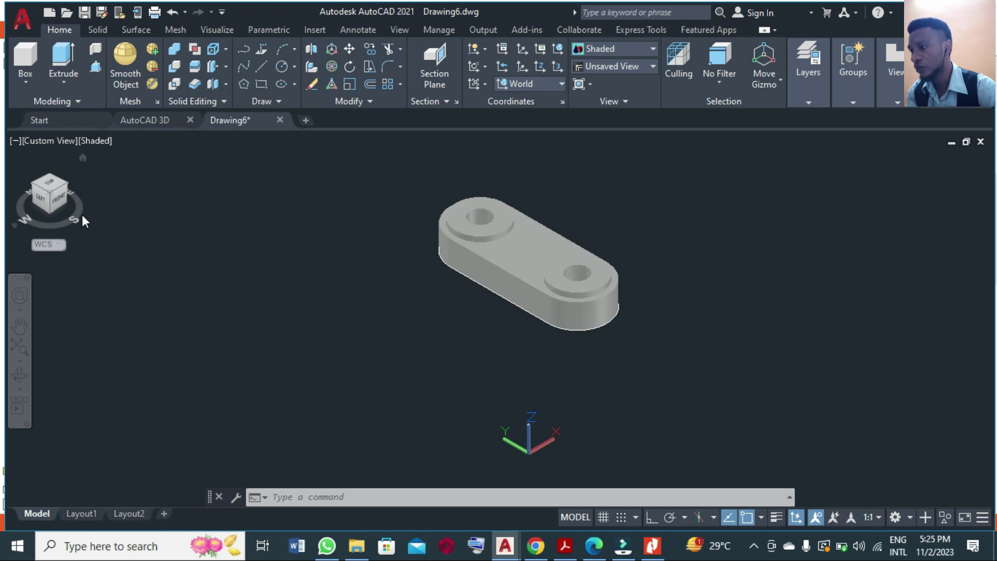
Step: Switch to the Front view and align the UCS with the view
click(57, 201)
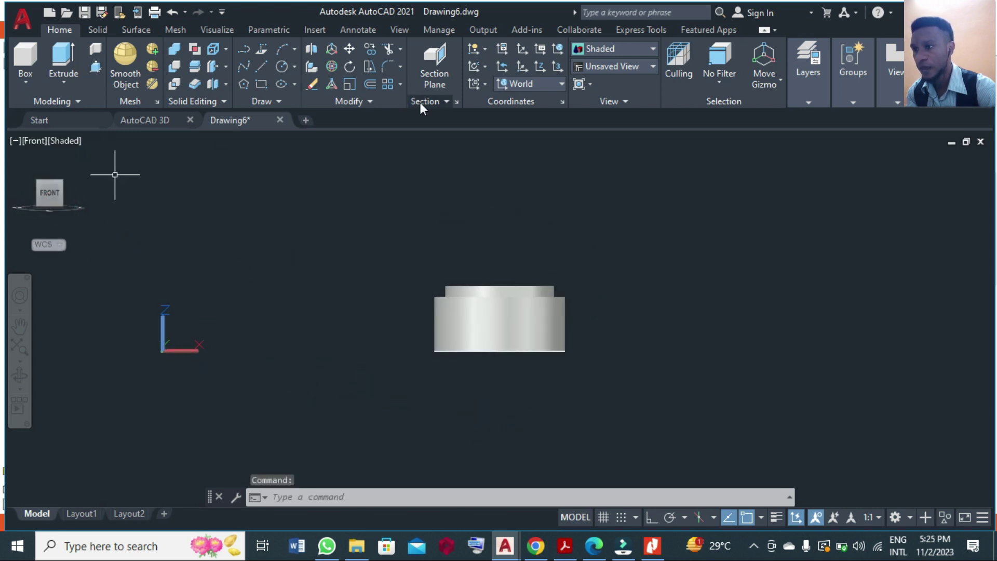
click(486, 83)
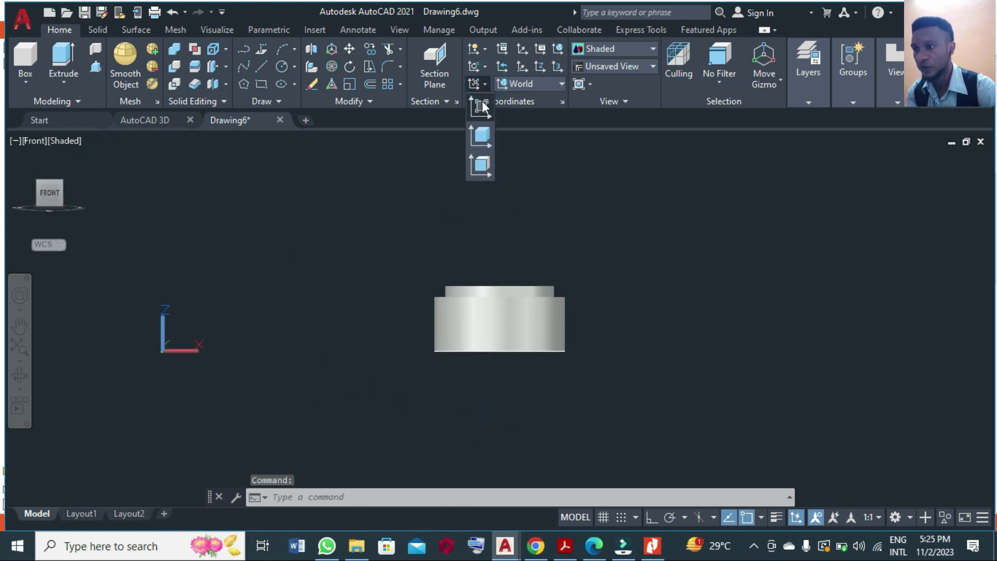
click(481, 102)
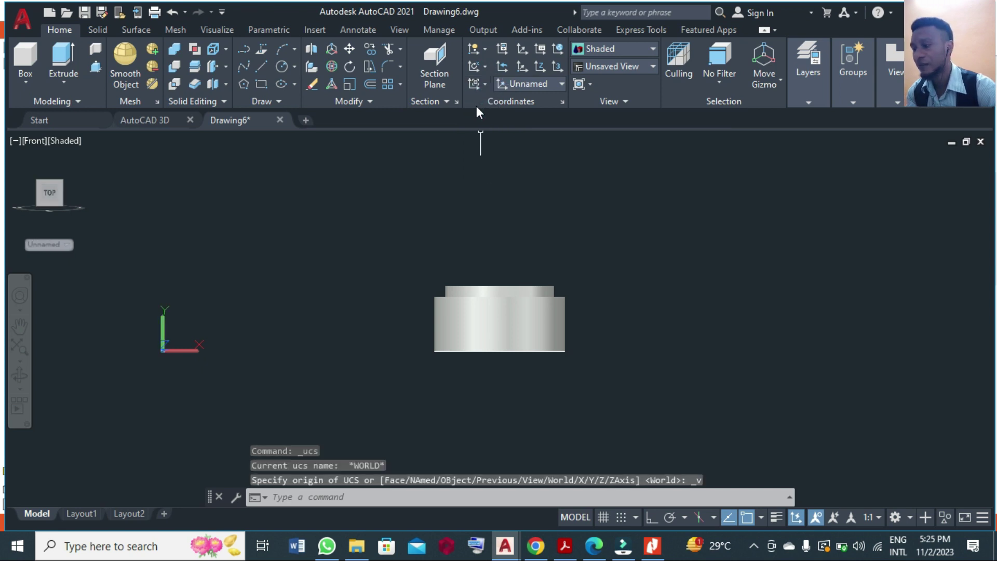
Step: Draw concentric circles of diameter 75 and 115 to the left of the solid
click(281, 67)
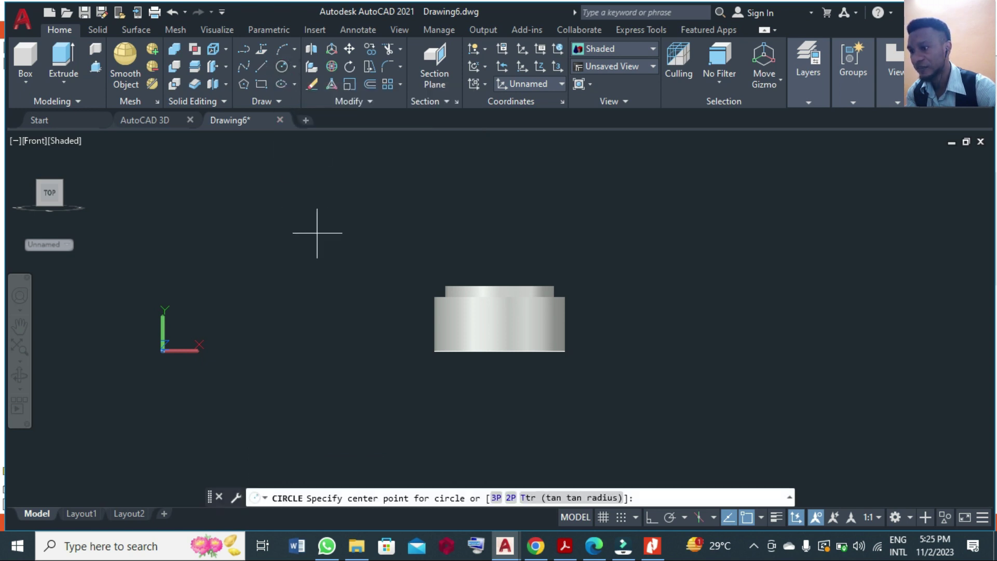
click(317, 269)
text(d)
key(Return)
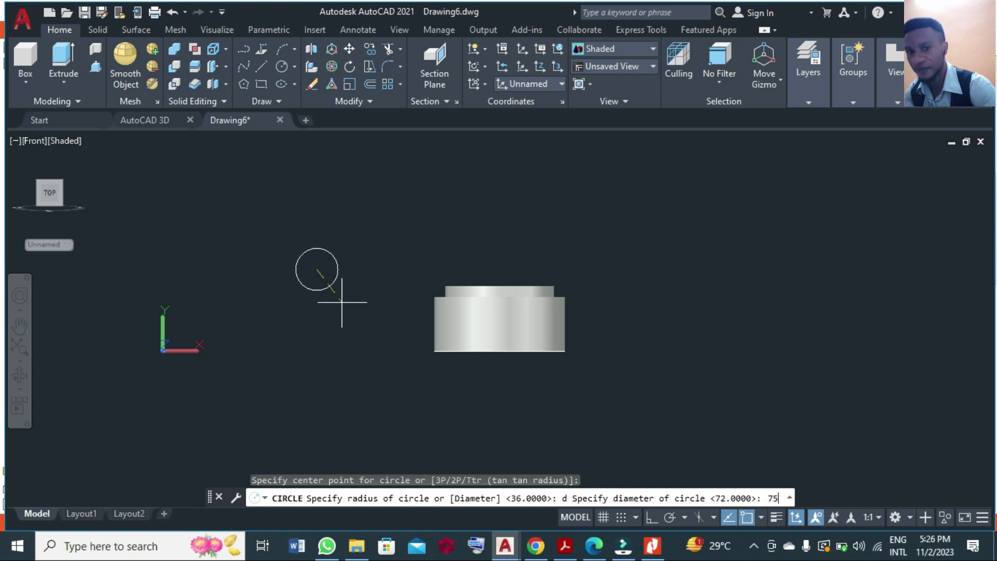
text(75)
key(Return)
key(Return)
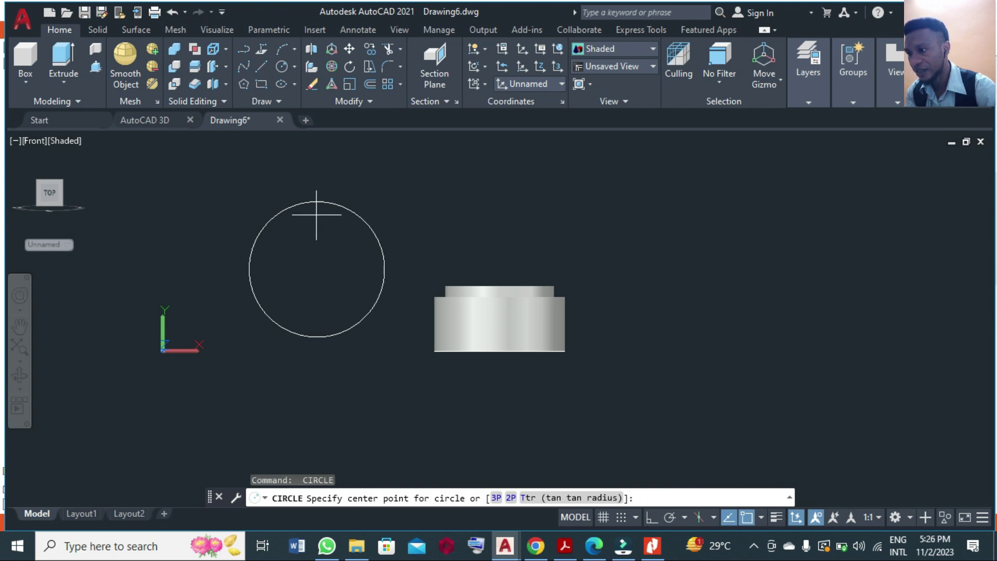
click(317, 269)
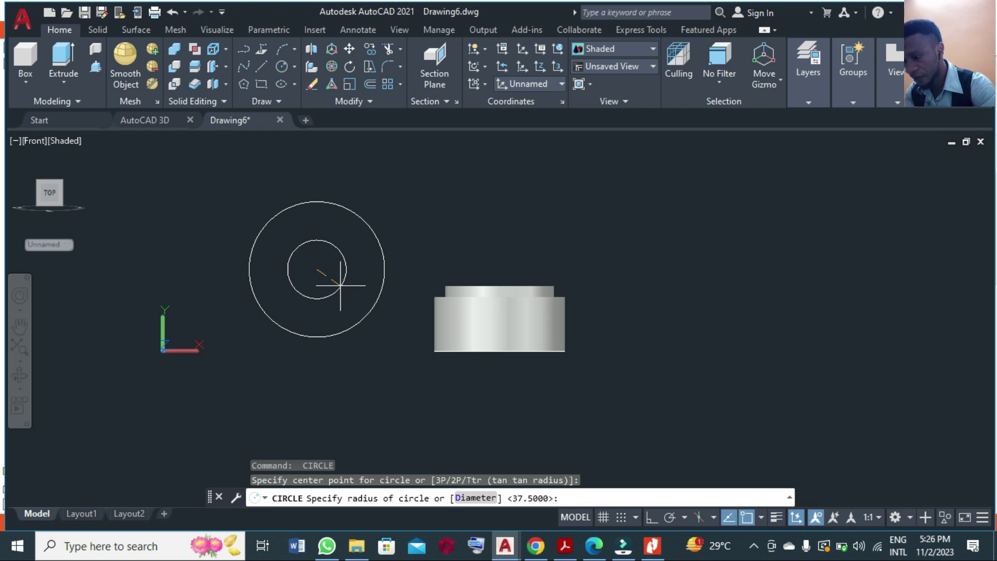
text(d)
key(Return)
text(115)
key(Return)
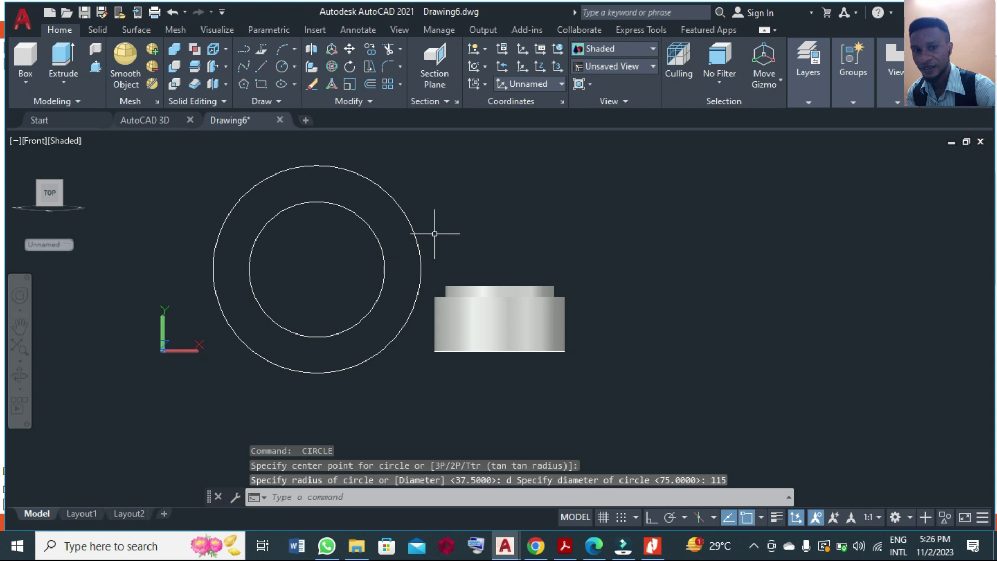
Step: Draw a 170-unit vertical line down from the outer circle's left quadrant using Quadrant snap
scroll(445, 223, down, 2)
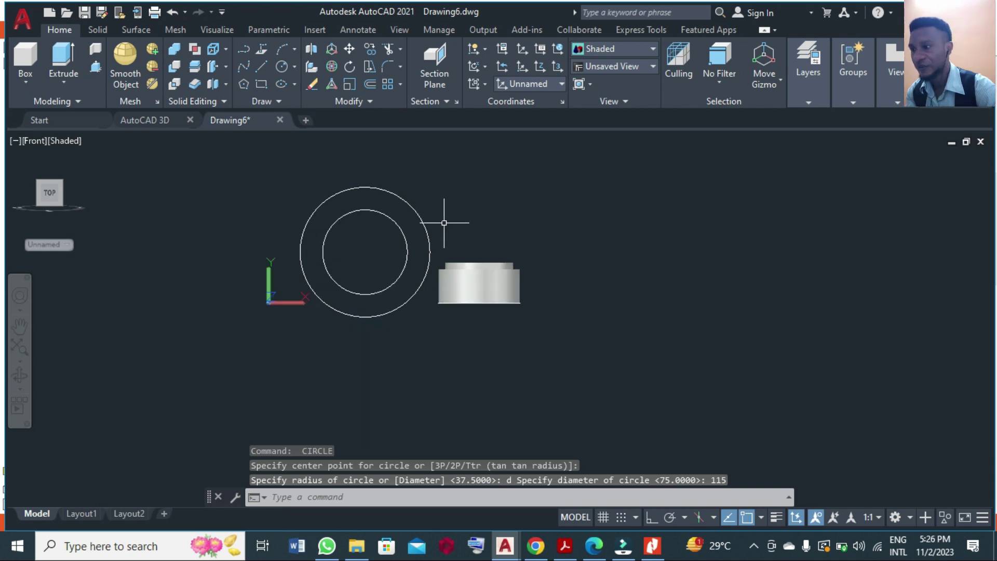
click(261, 66)
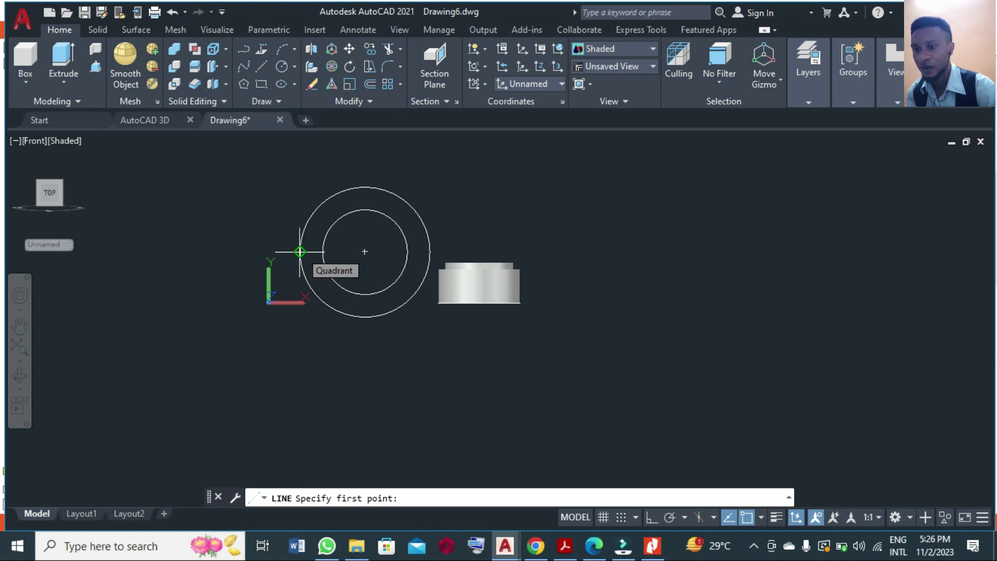
click(761, 522)
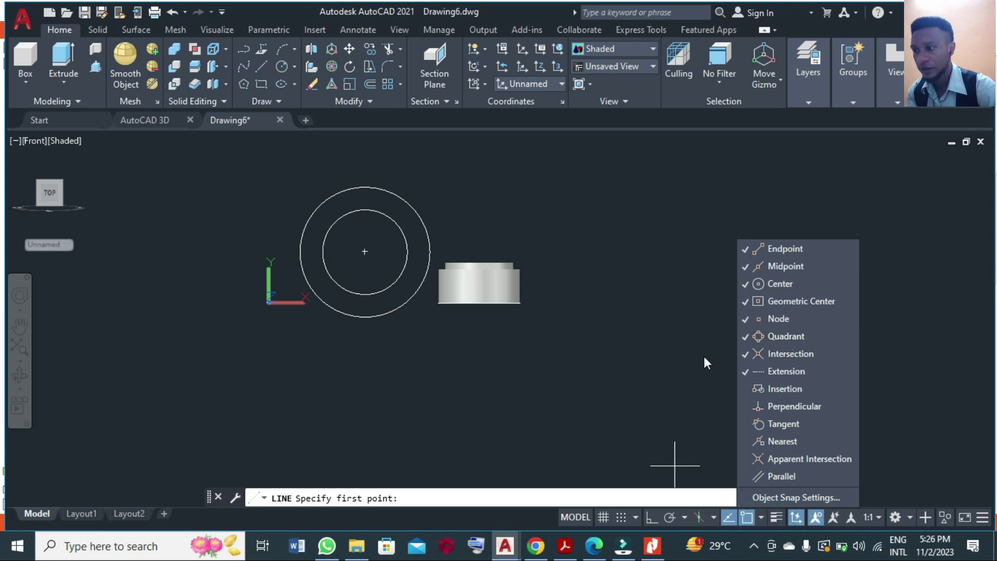
click(305, 251)
click(300, 252)
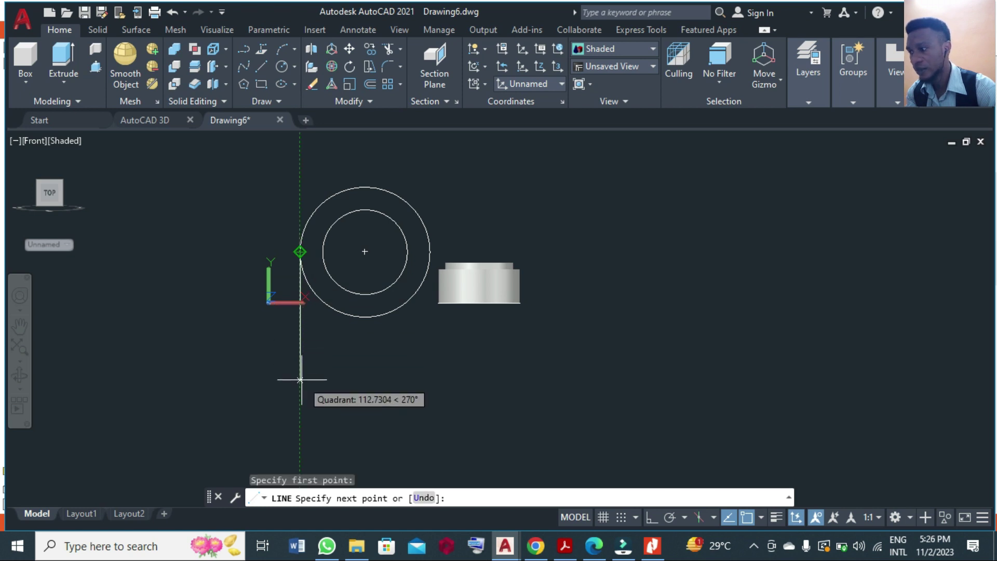
text(170)
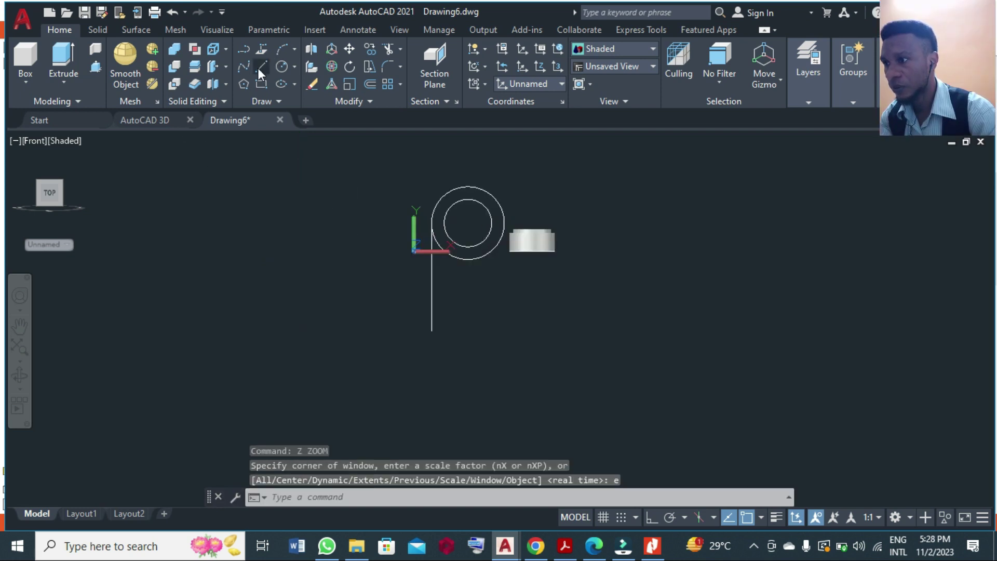
Step: From the vertical line's foot, draw a 57.5 horizontal segment, then with Ortho a 6 step and 39 segment
click(257, 68)
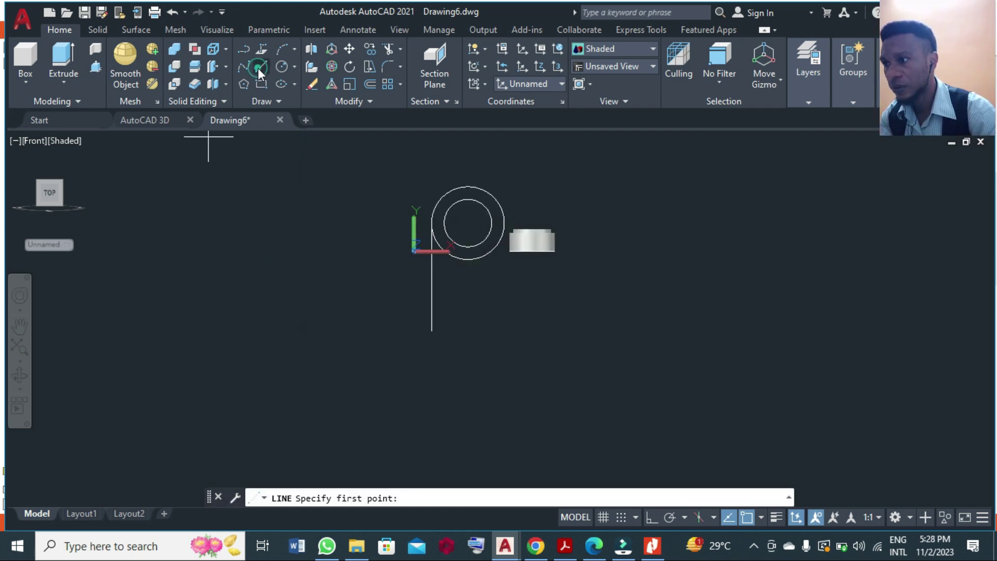
click(431, 331)
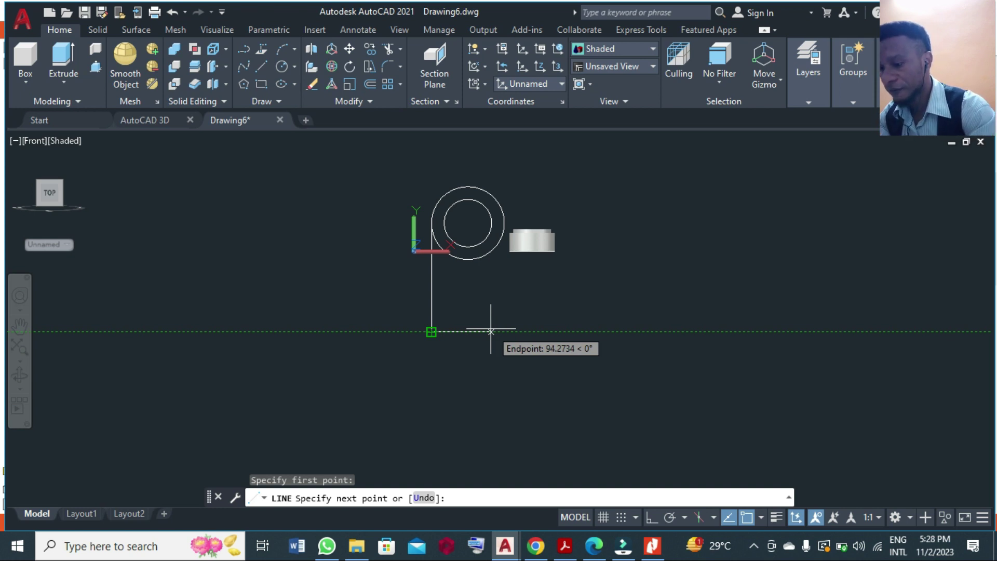
text(57.5)
key(Return)
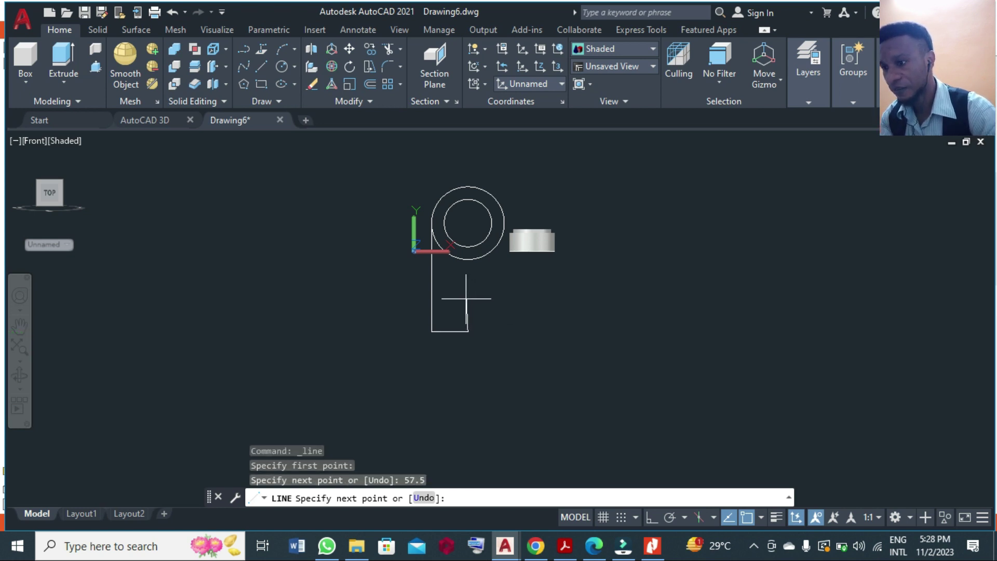
click(649, 516)
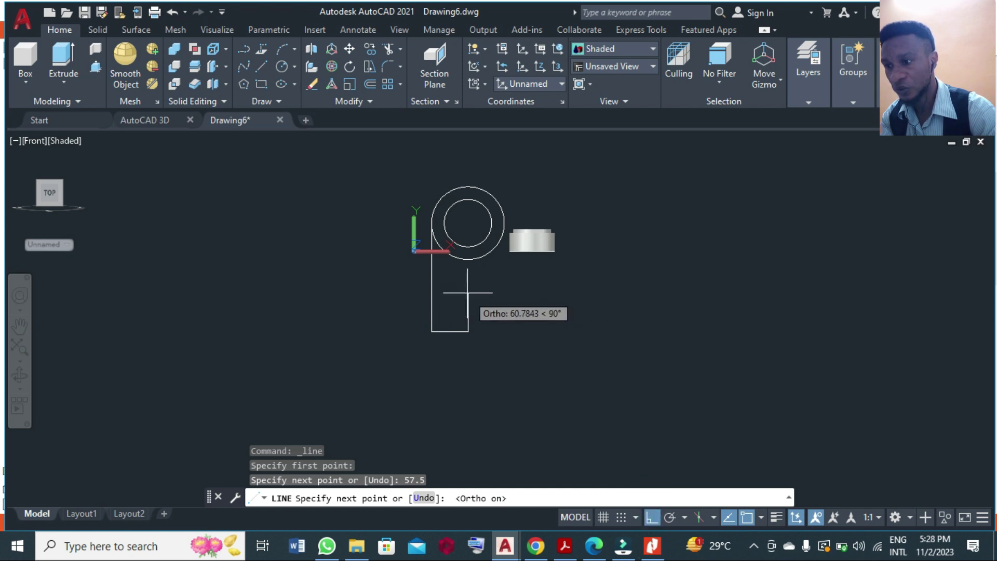
scroll(467, 298, up, 2)
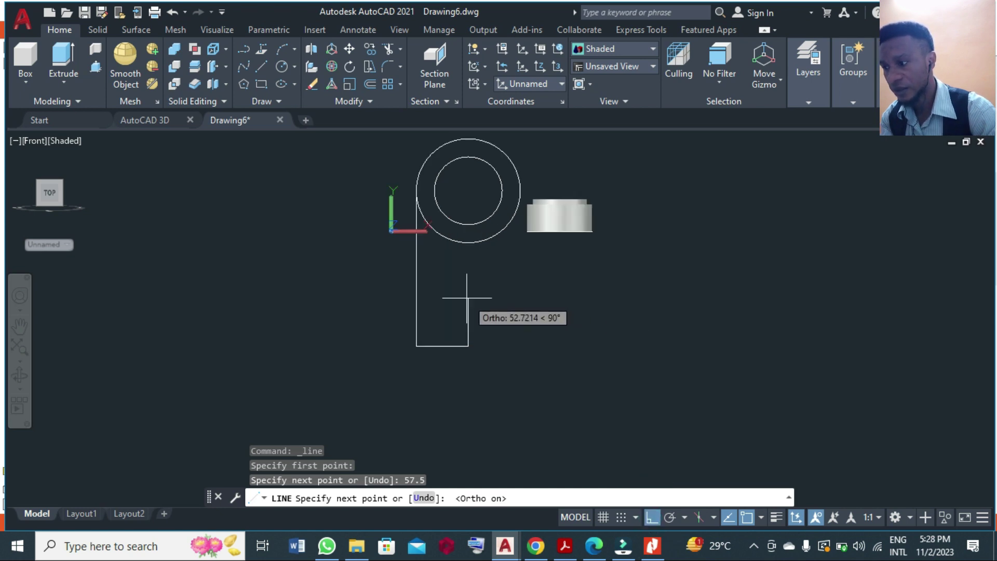
key(Return)
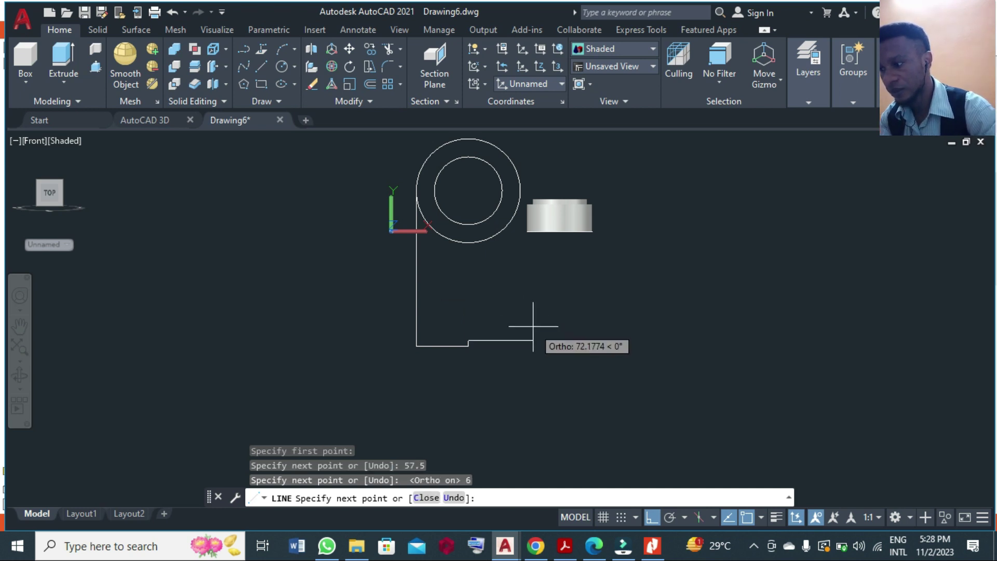
key(Return)
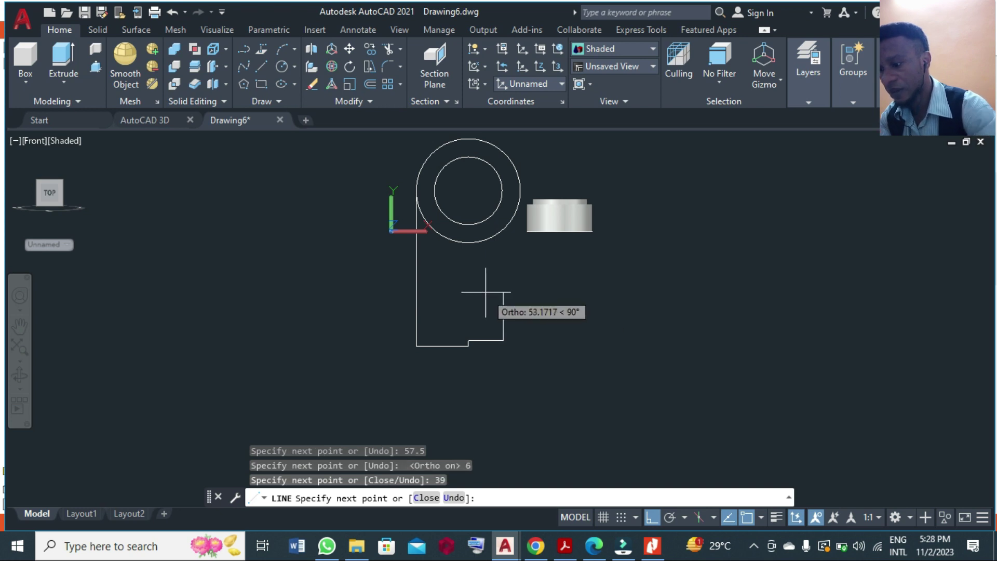
Step: Add the 30 upward and 66.5 leftward segments and close the outline at the outer circle's bottom
text(30)
key(Return)
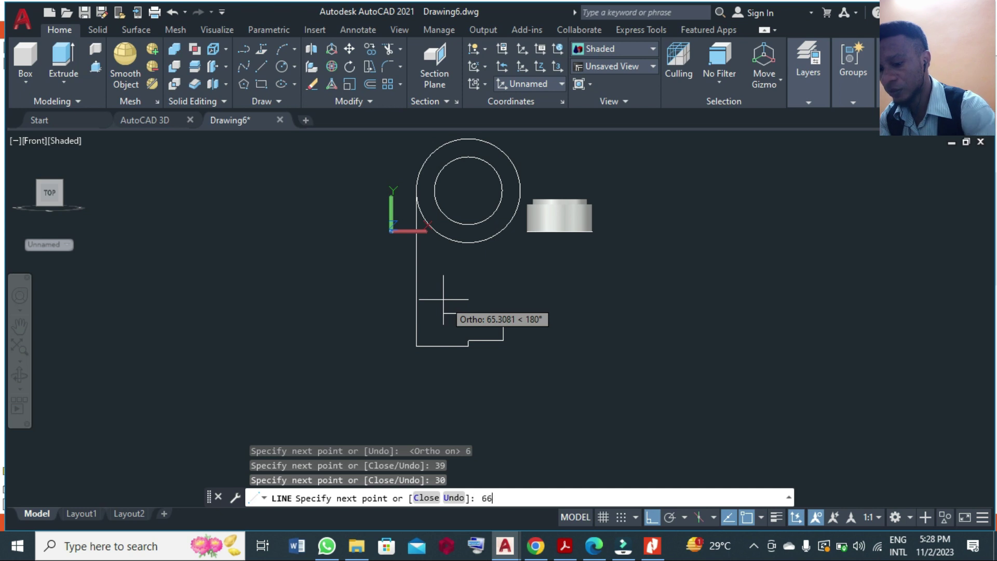
text(66.5)
key(Return)
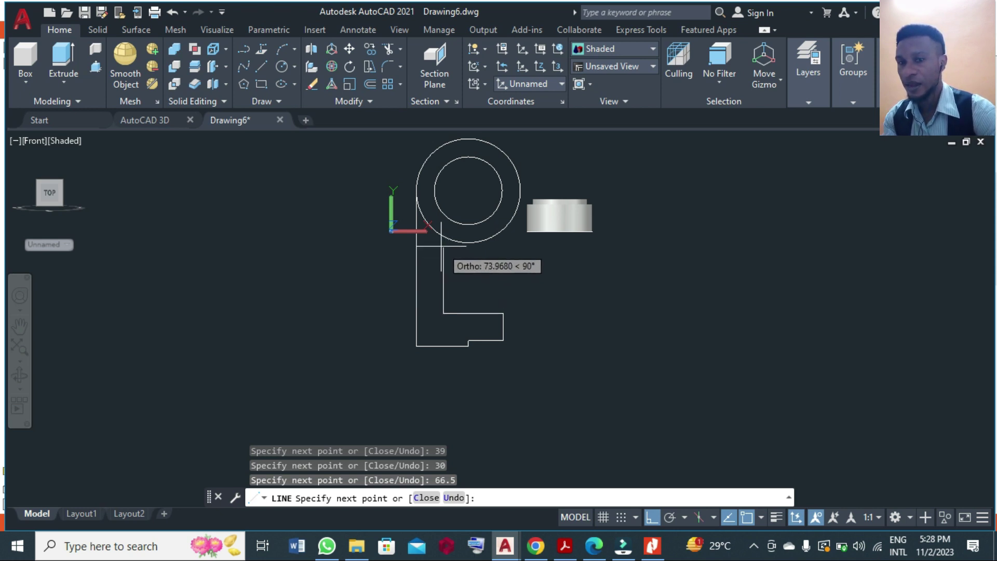
scroll(441, 246, up, 2)
scroll(442, 246, up, 2)
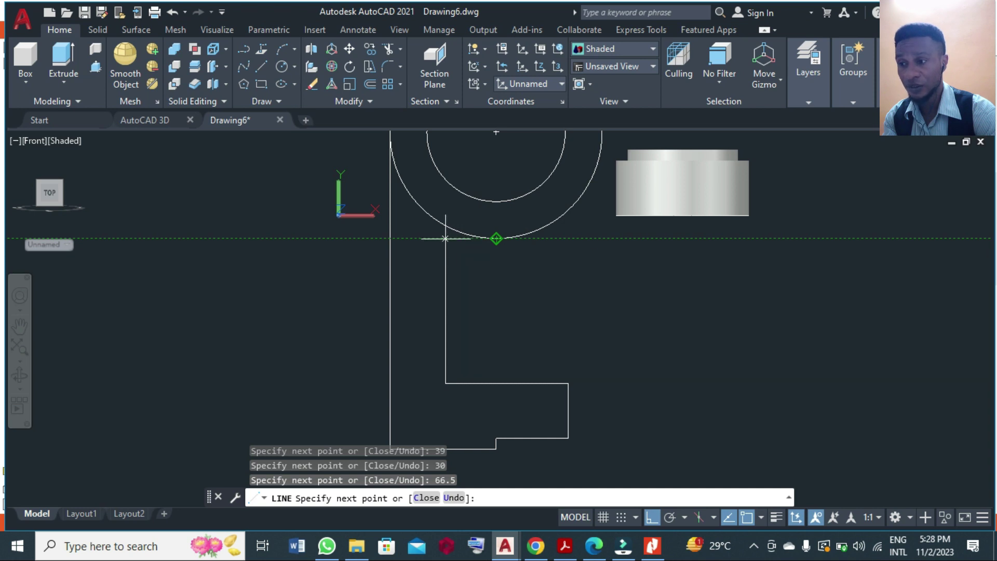
click(446, 238)
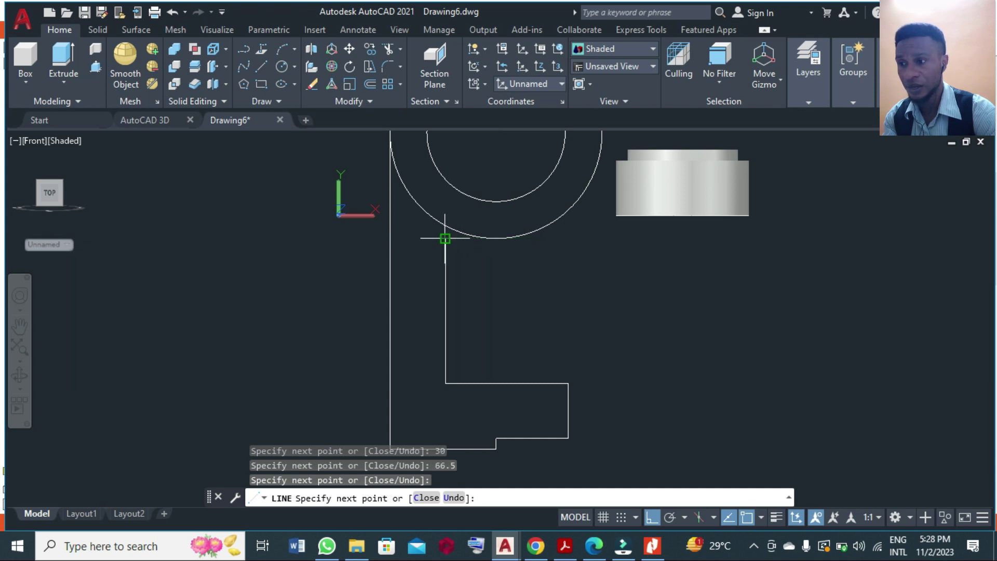
click(496, 238)
key(Return)
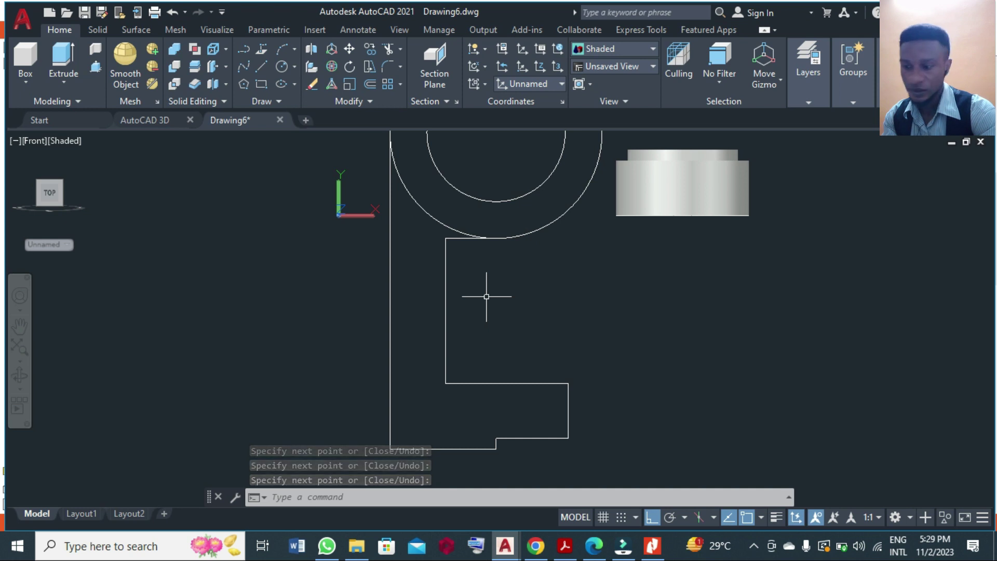
Step: Fillet the upper and lower inner corners of the arm outline with radius 5 in Multiple mode
text(f)
key(Return)
text(r)
key(Return)
text(5)
key(Return)
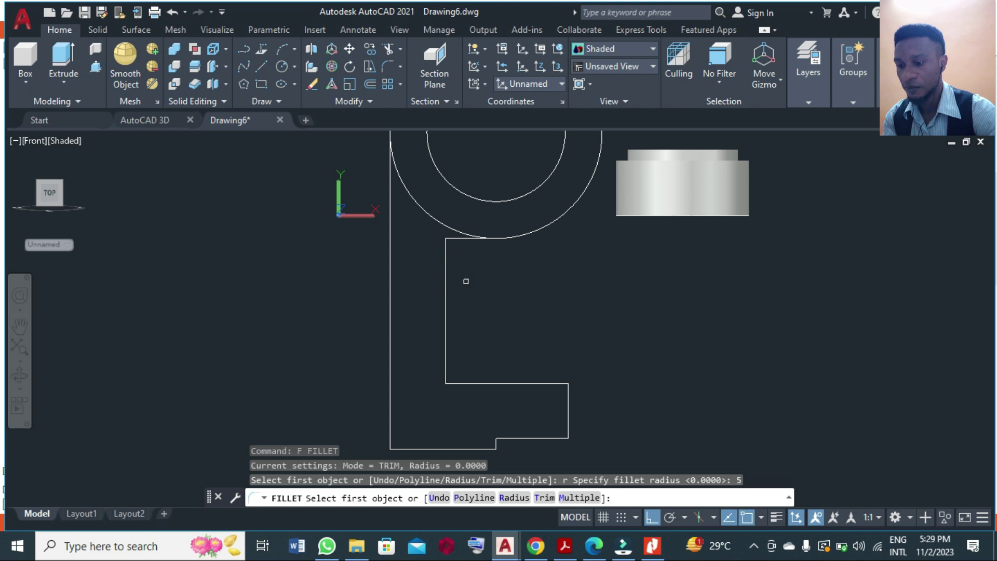
text(m)
key(Return)
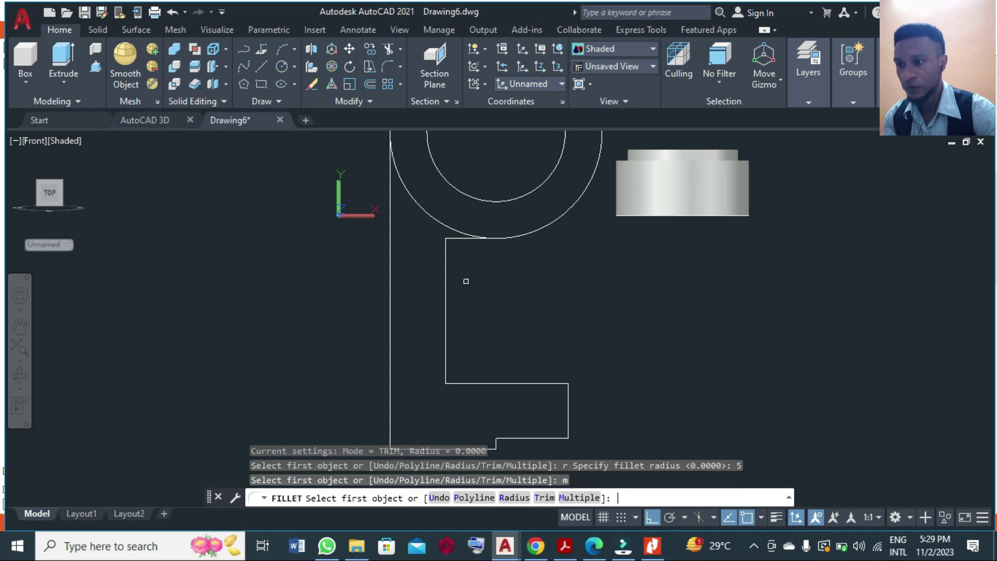
click(446, 258)
click(454, 240)
click(448, 376)
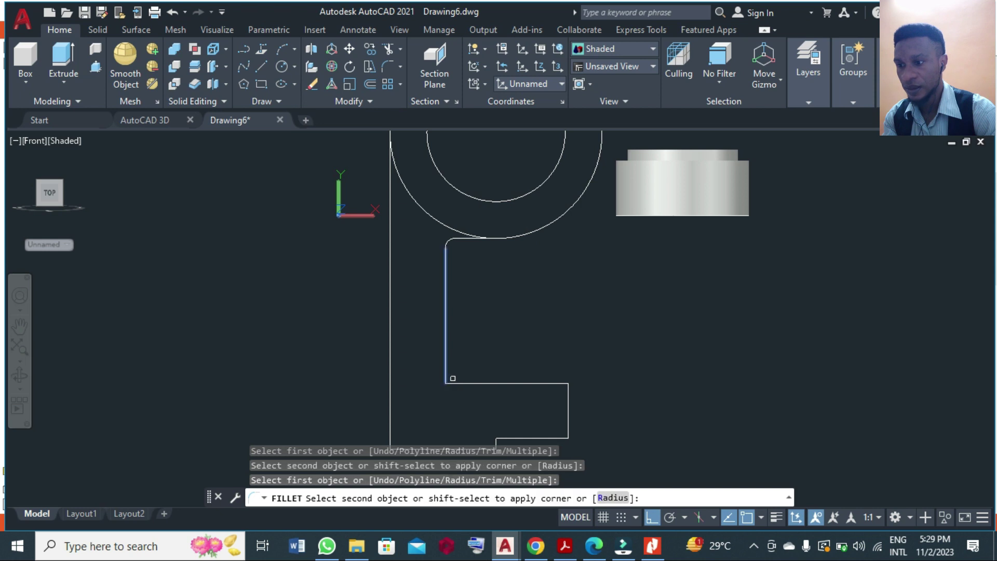
click(457, 384)
scroll(472, 323, down, 3)
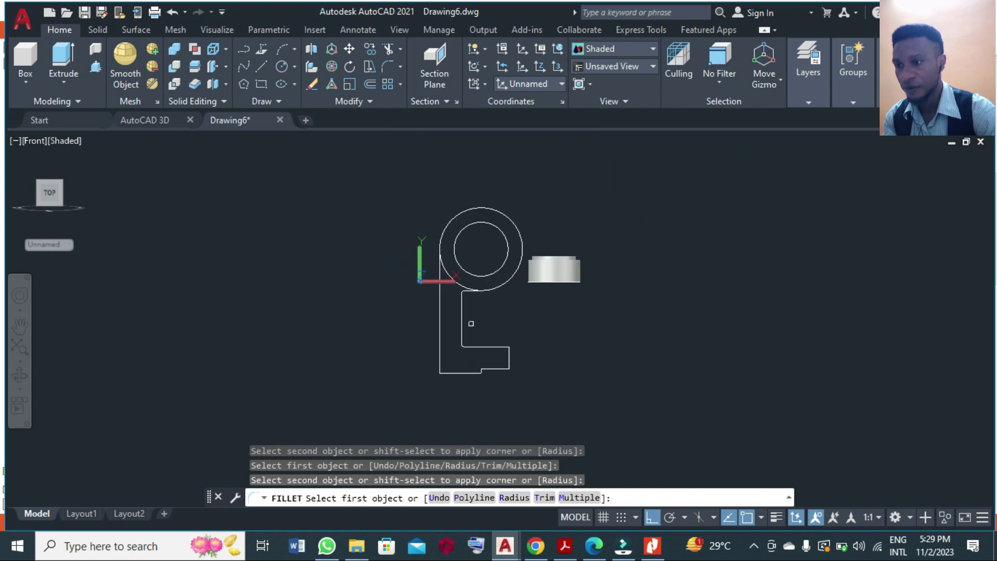
key(Return)
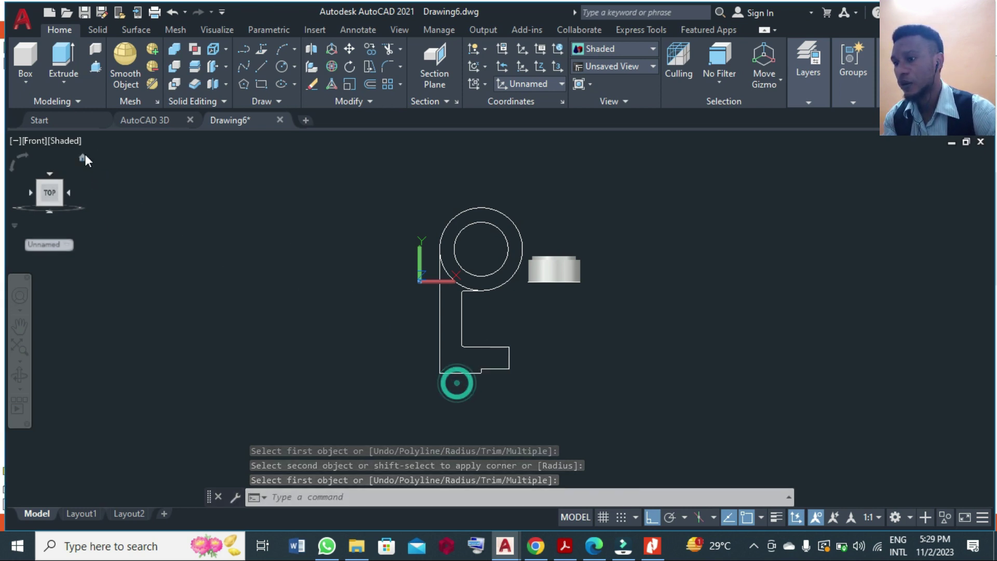
Step: Return to the isometric view and extrude the L-shaped arm profile 110 units into a solid
click(83, 158)
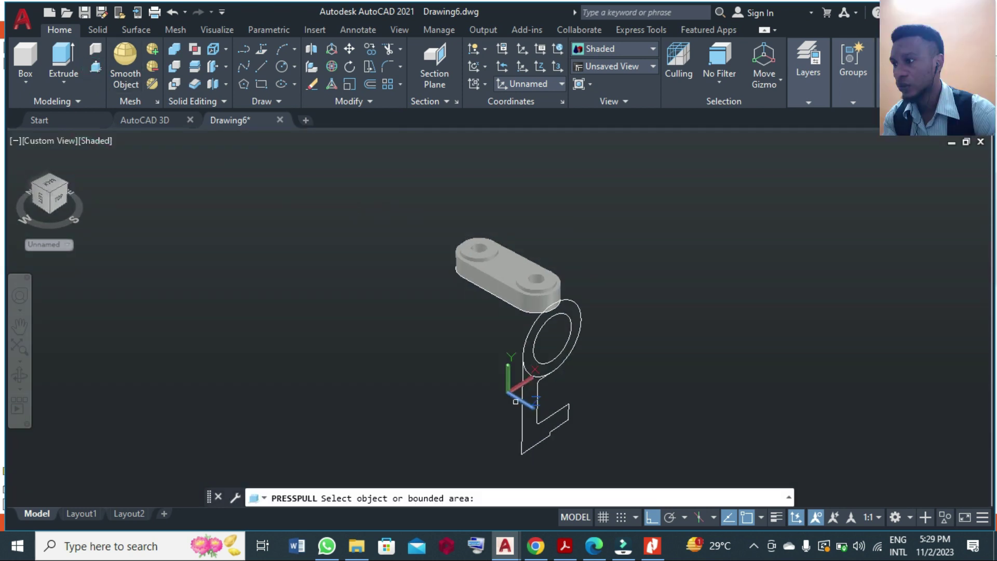
click(540, 434)
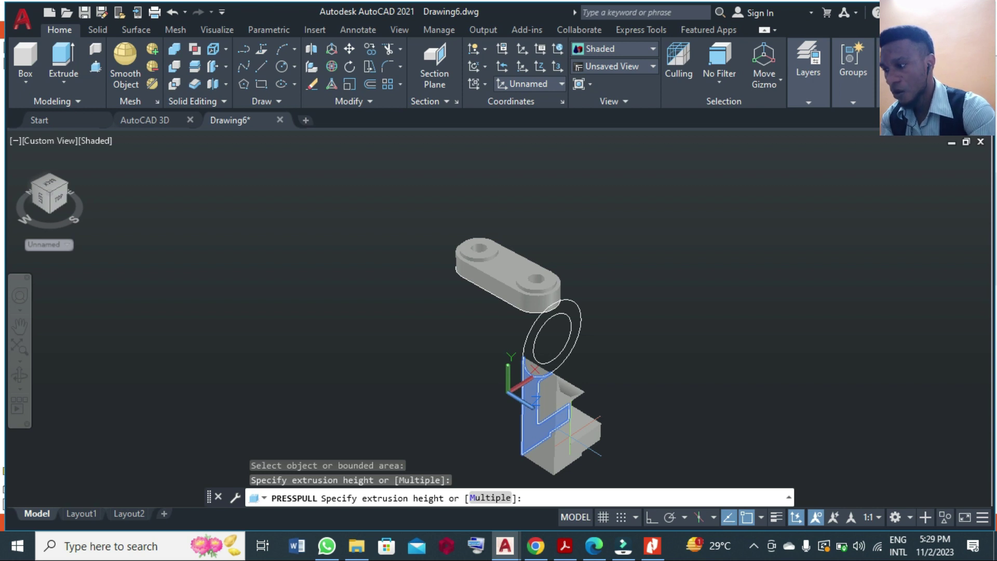
key(Return)
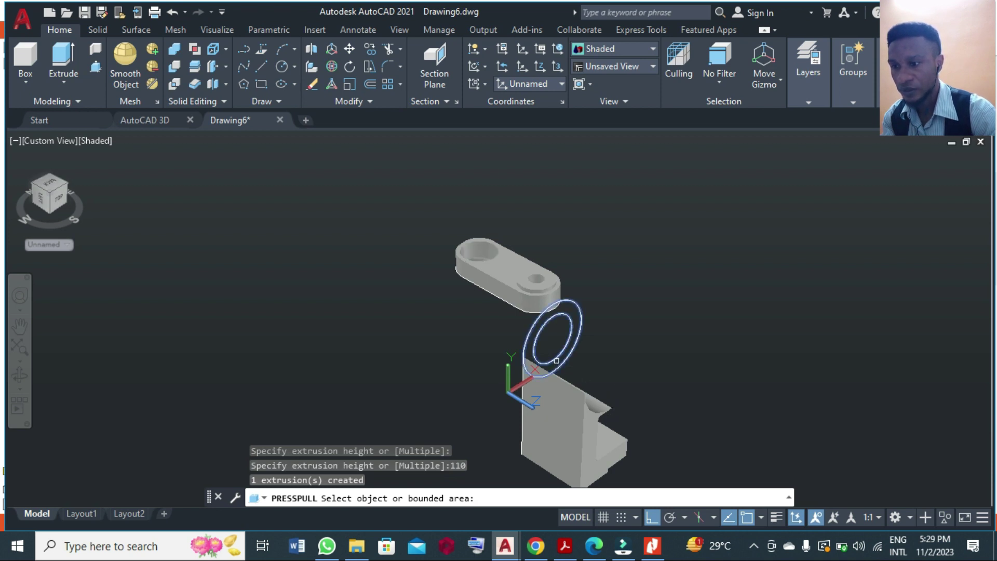
Step: Press-pull the ring region 120 units into a hollow cylinder
click(556, 360)
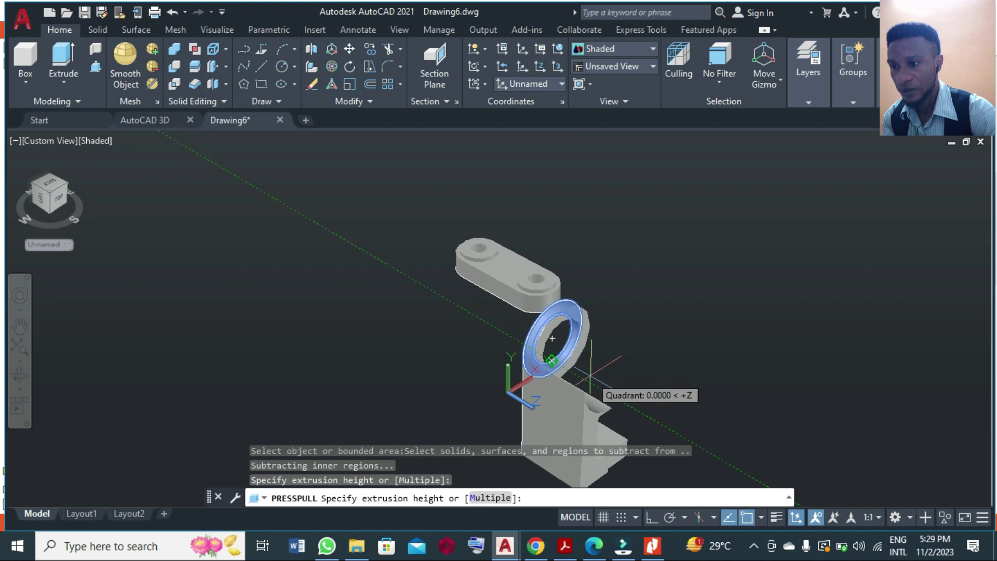
text(120)
key(Return)
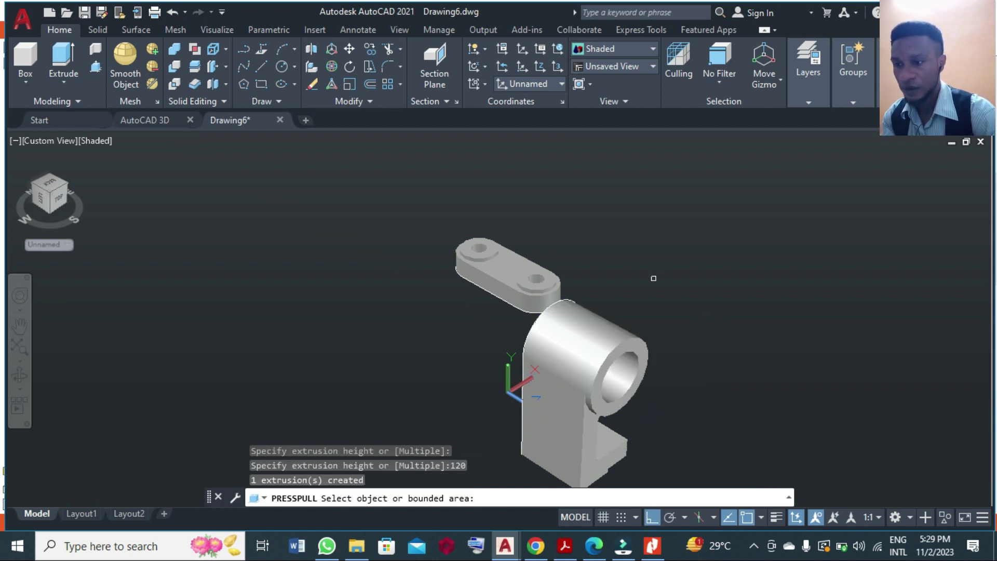
key(Return)
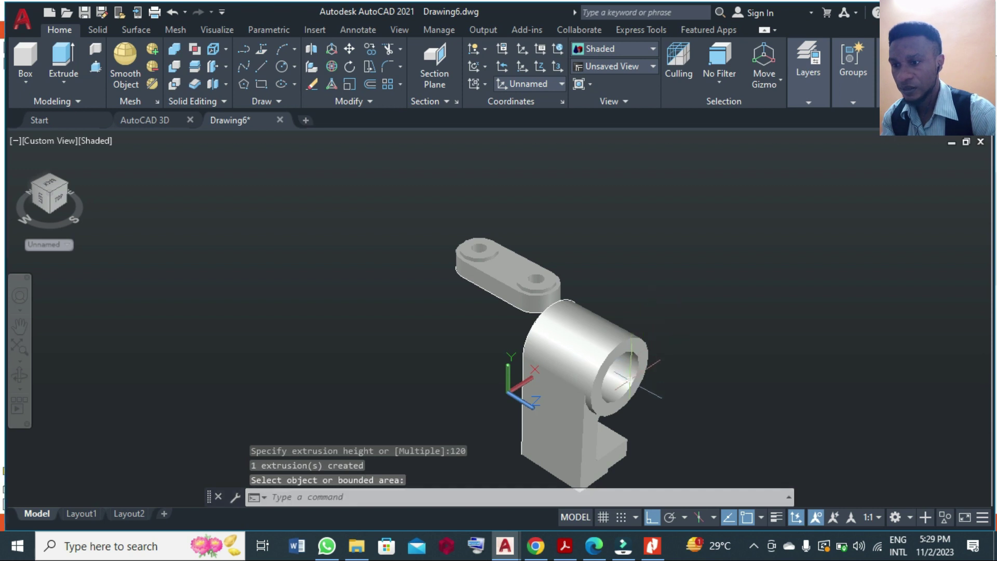
Step: Move the hollow cylinder 5 units along its axis with the move gizmo
click(602, 349)
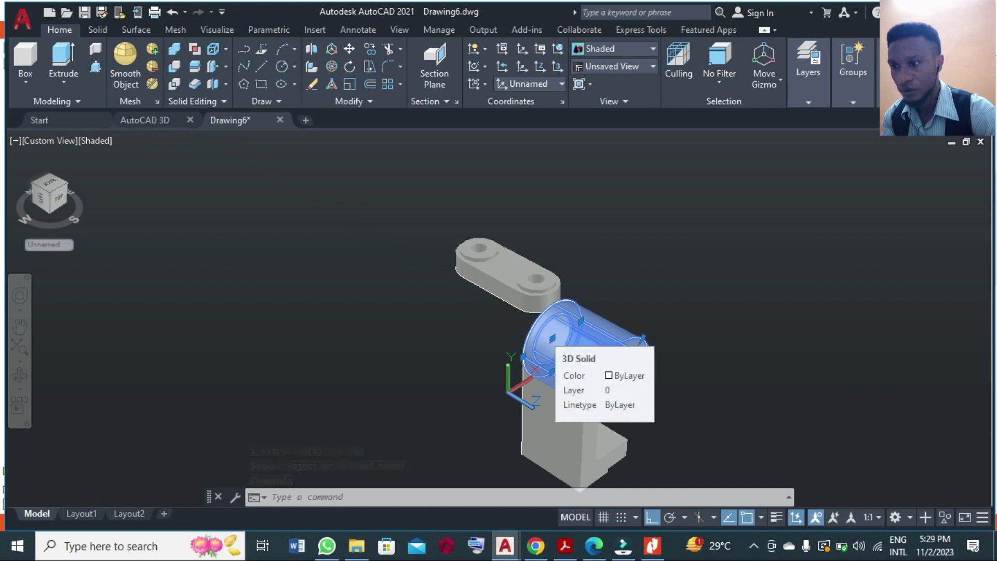
click(544, 340)
text(5)
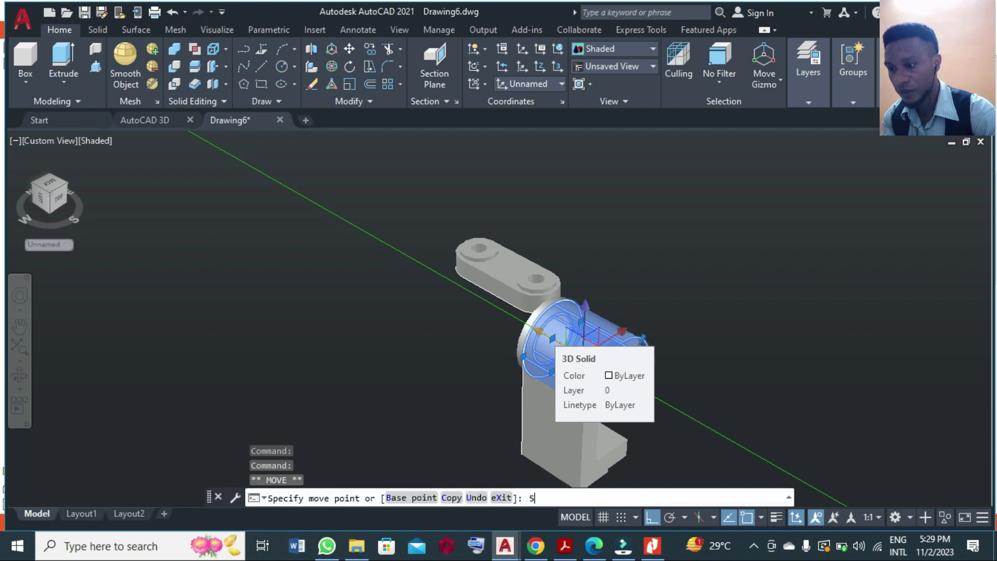
key(Return)
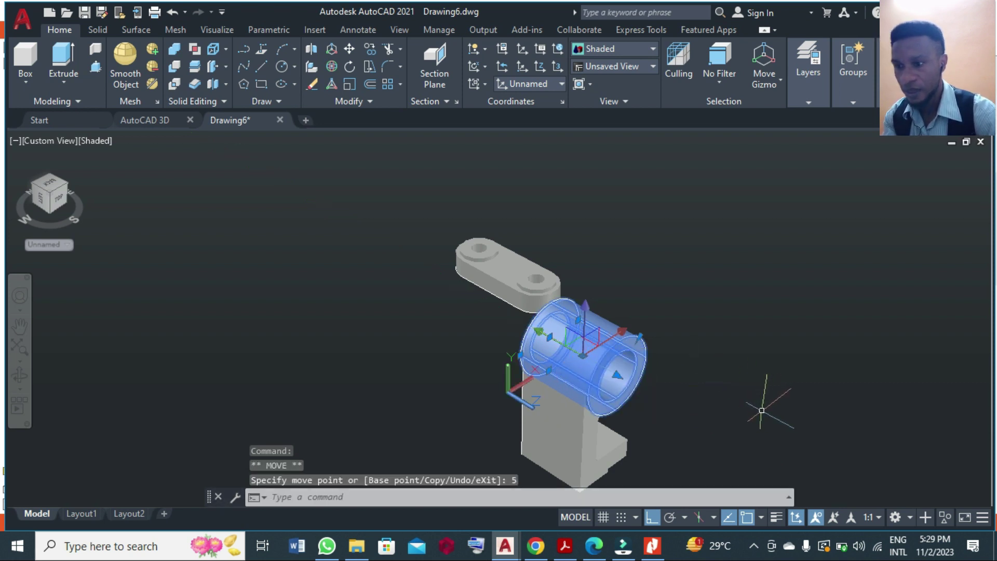
Step: Deselect the cylinder and orbit the view to see the bracket from another side
key(Escape)
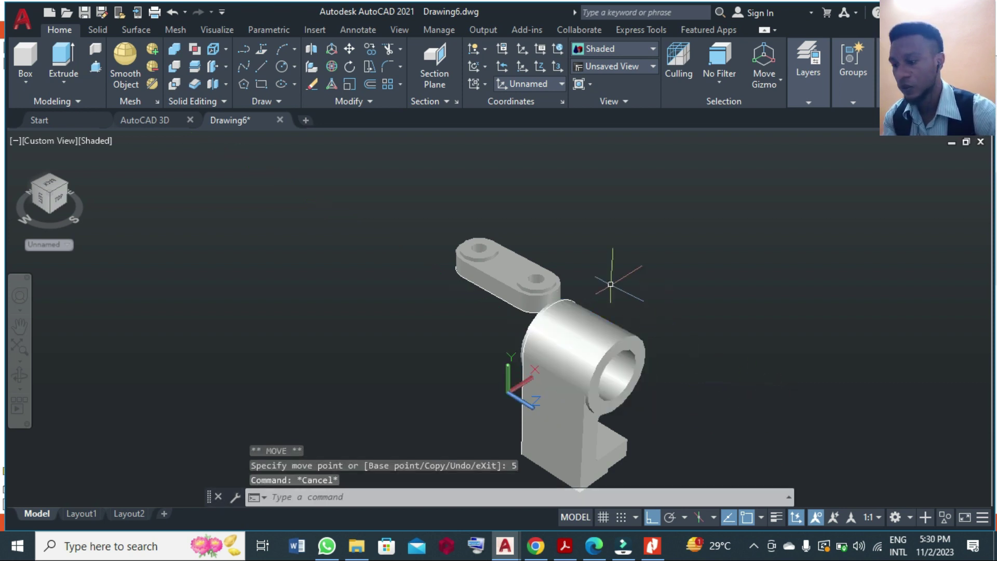
click(21, 372)
drag(392, 232, 444, 325)
Step: Move the upright and its cylindrical boss, from its bottom corner, onto the end of the slotted base
key(Escape)
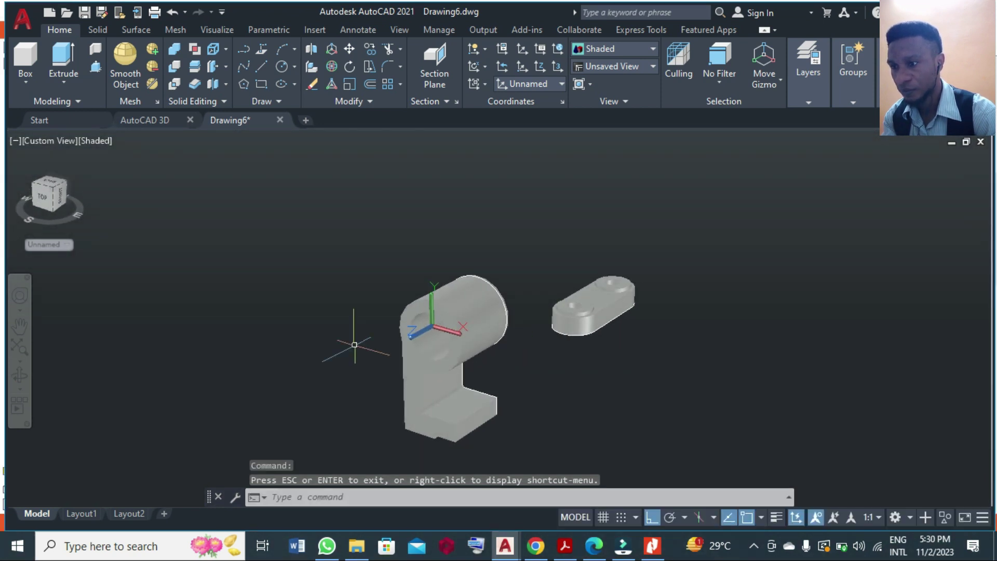
text(m)
key(Return)
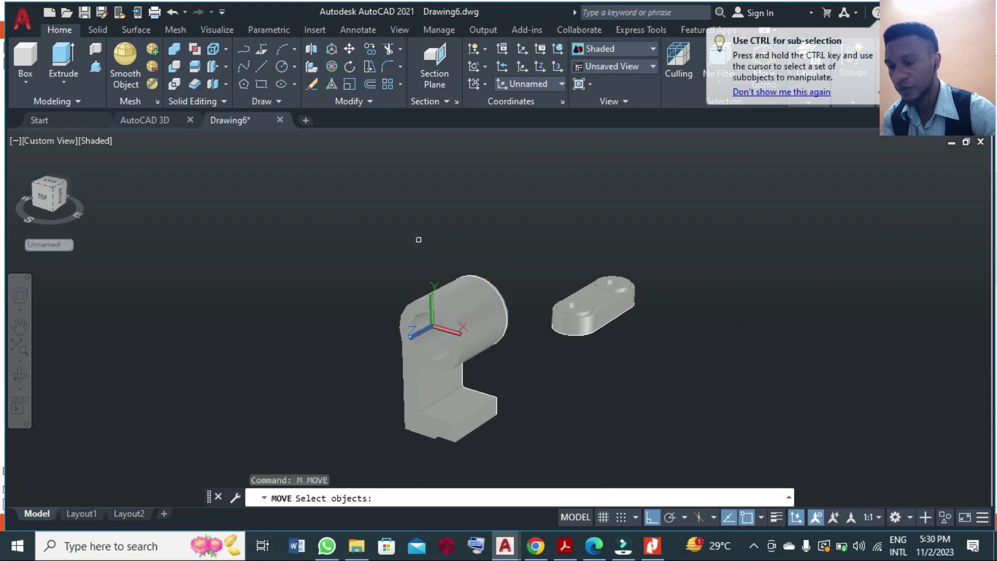
click(352, 238)
click(518, 453)
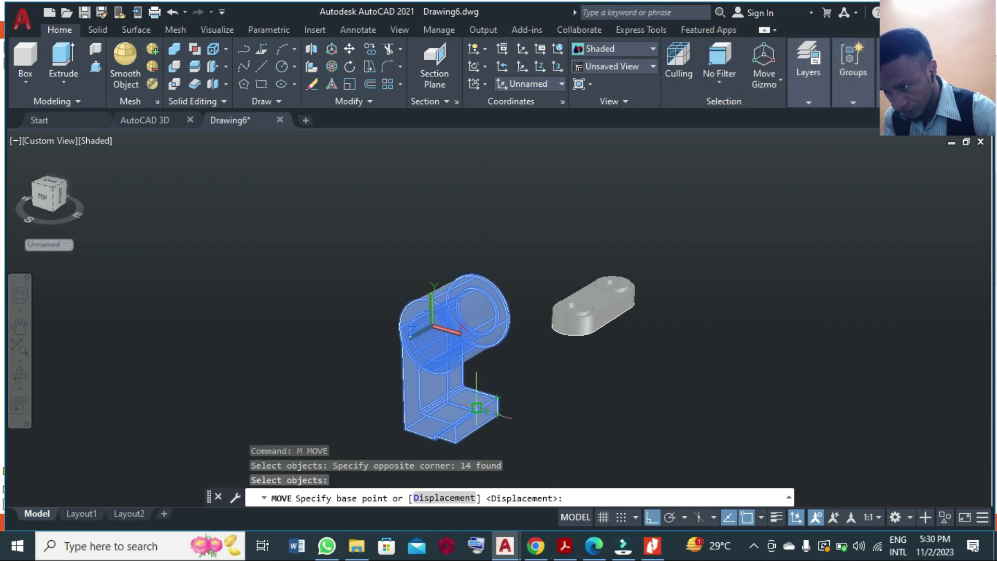
scroll(476, 412, up, 2)
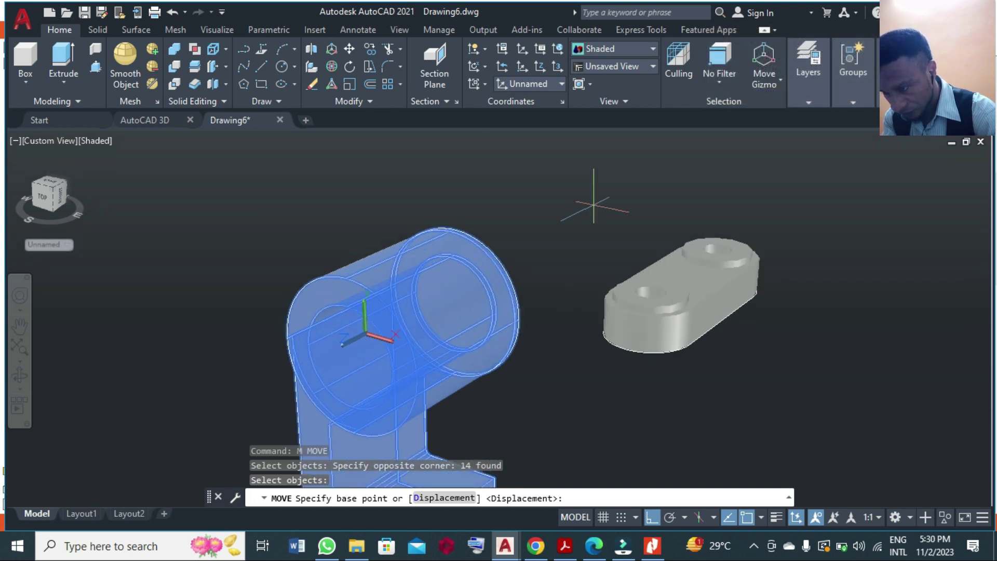
scroll(585, 200, down, 2)
scroll(497, 399, up, 2)
scroll(587, 179, down, 2)
scroll(521, 290, down, 1)
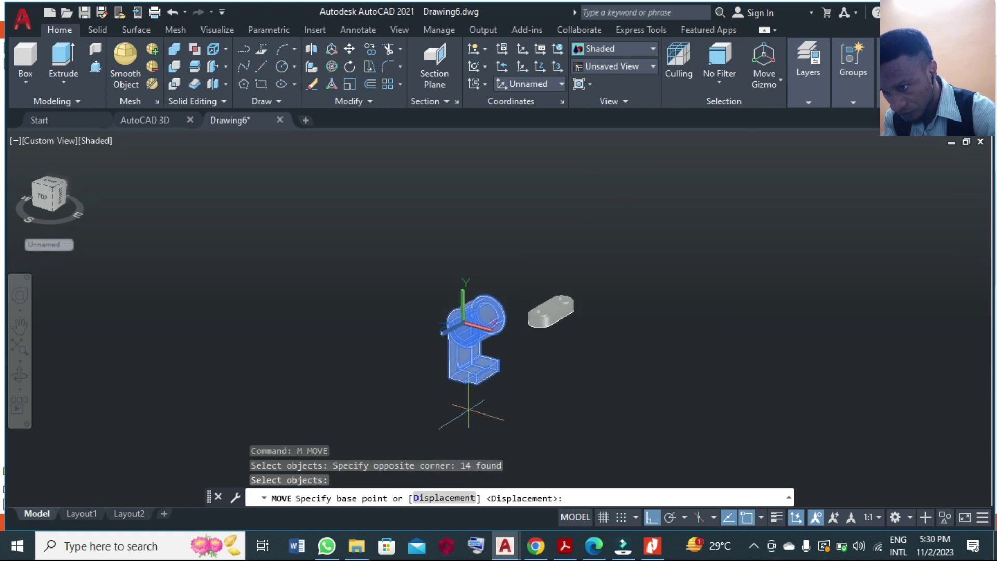
scroll(470, 412, up, 2)
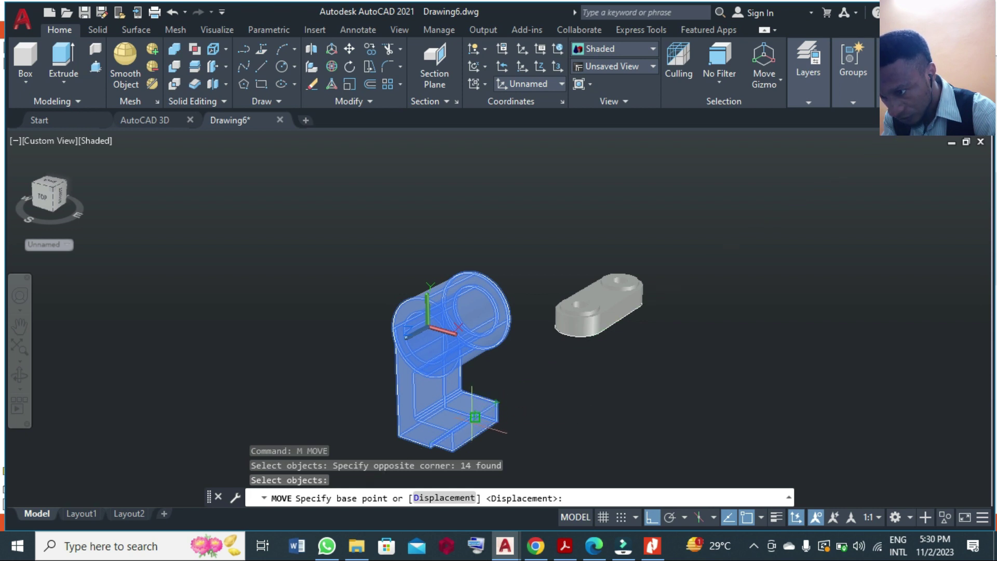
click(475, 417)
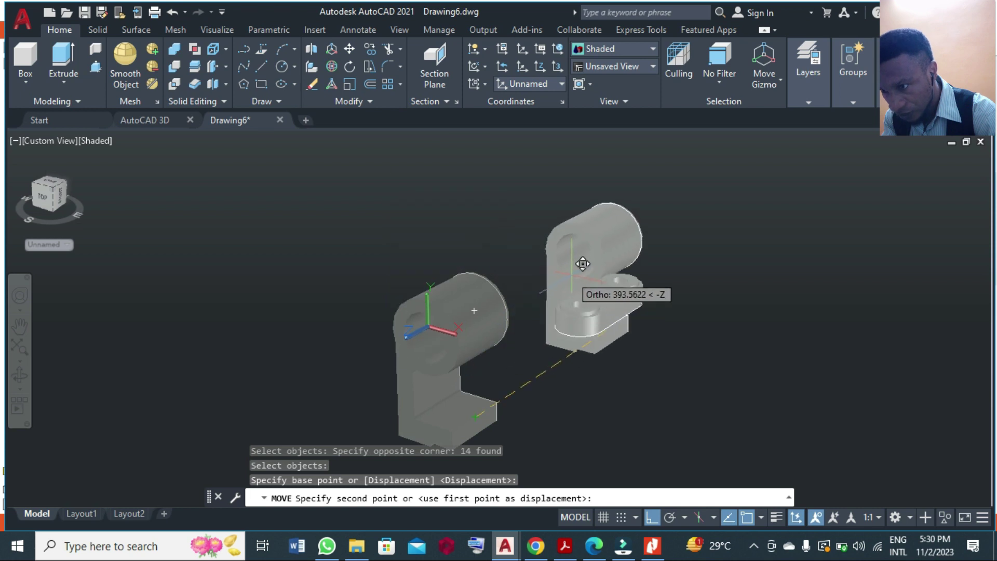
scroll(596, 272, up, 3)
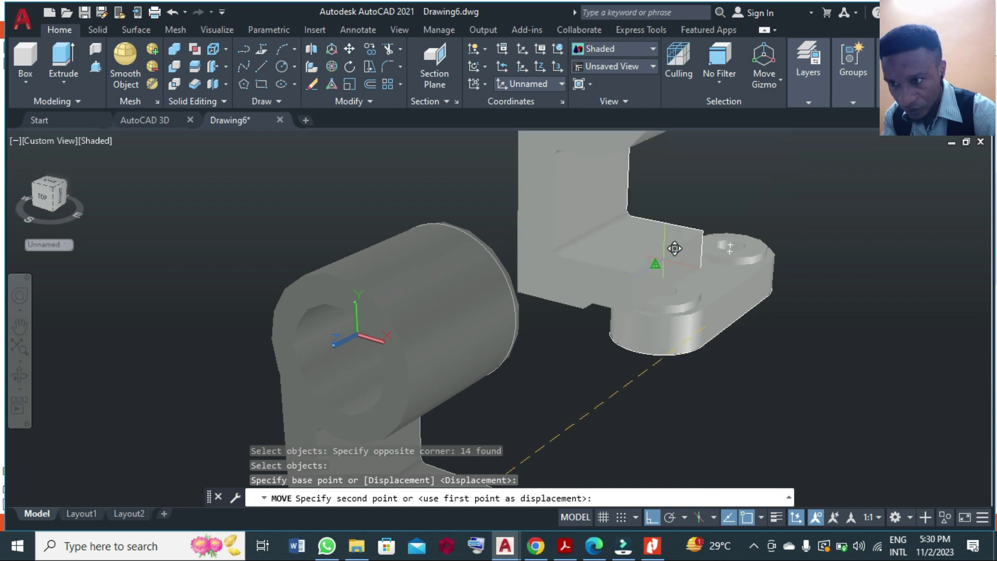
click(656, 263)
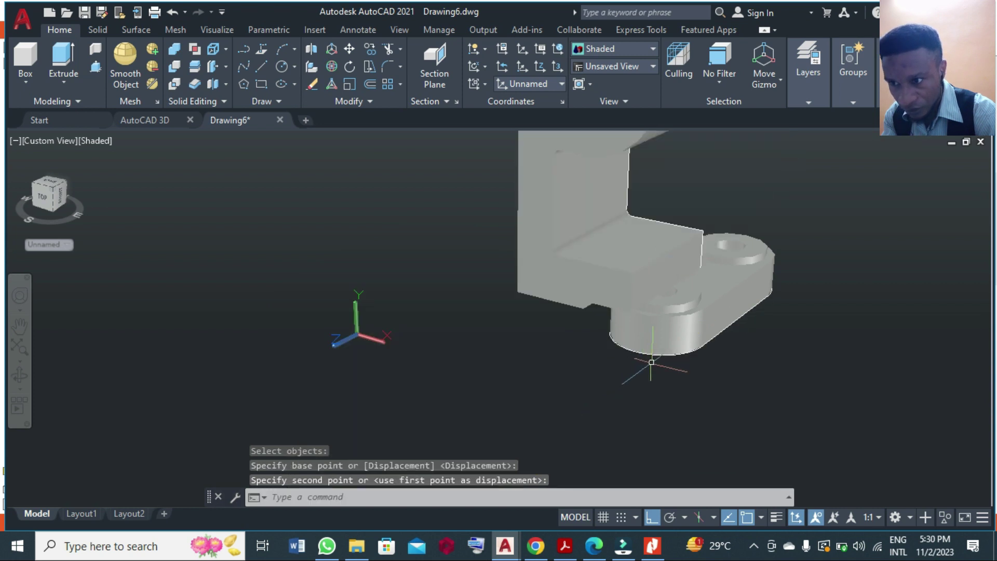
scroll(506, 312, up, 2)
scroll(831, 242, down, 2)
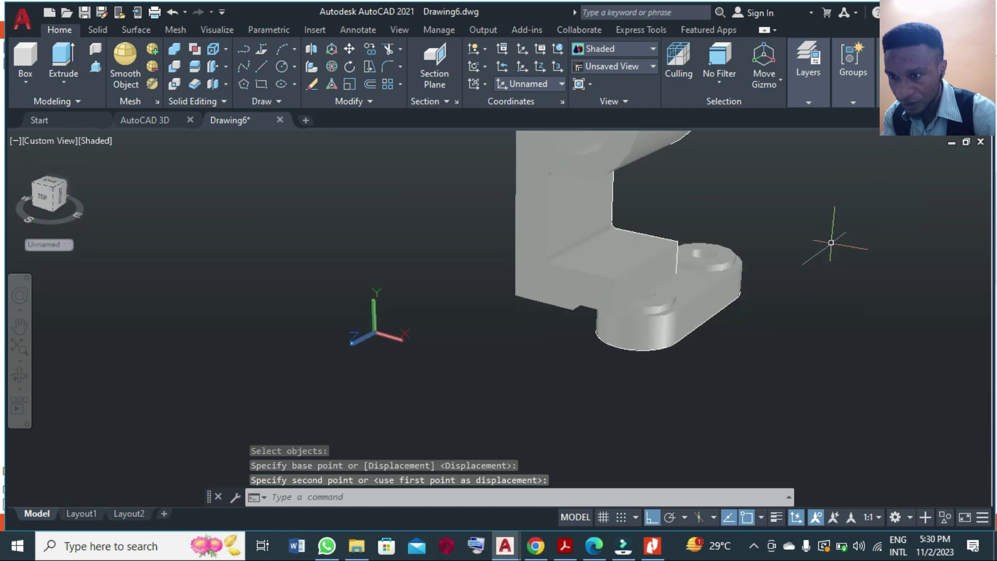
scroll(468, 418, down, 1)
scroll(618, 353, down, 1)
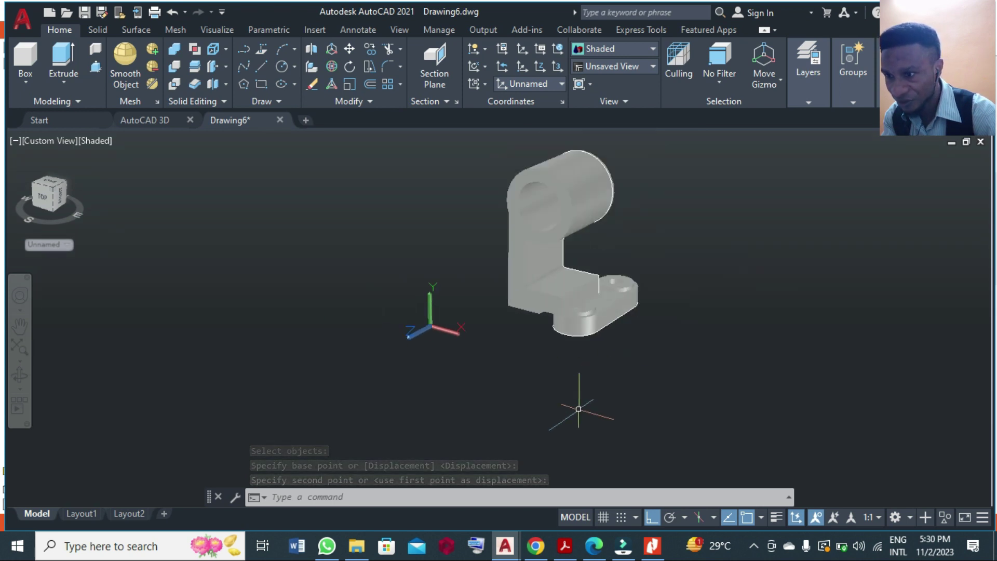
Step: Cancel an attempted move and switch the view to parallel projection
text(m)
key(Return)
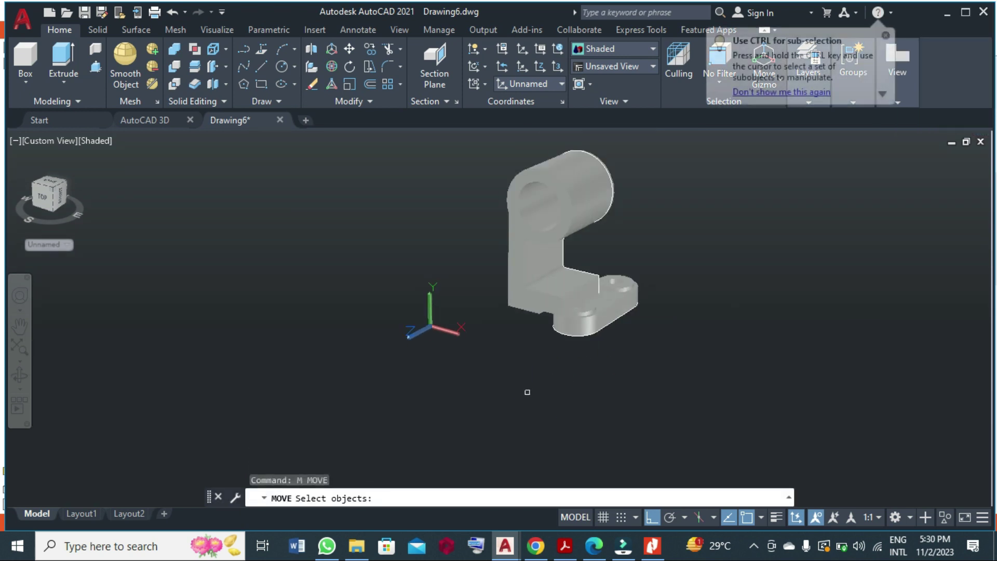
drag(545, 321, 485, 168)
key(Return)
text(n)
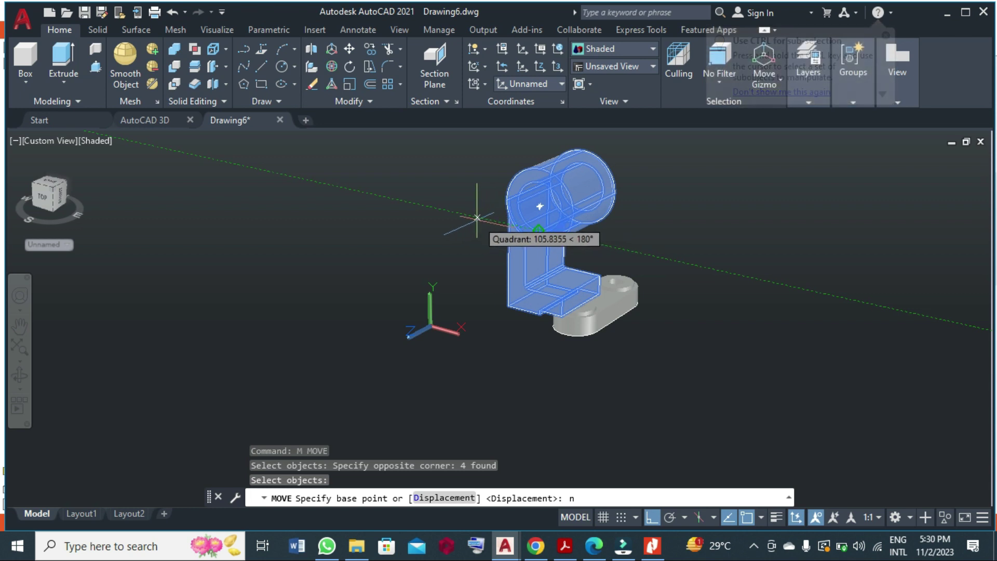
key(Escape)
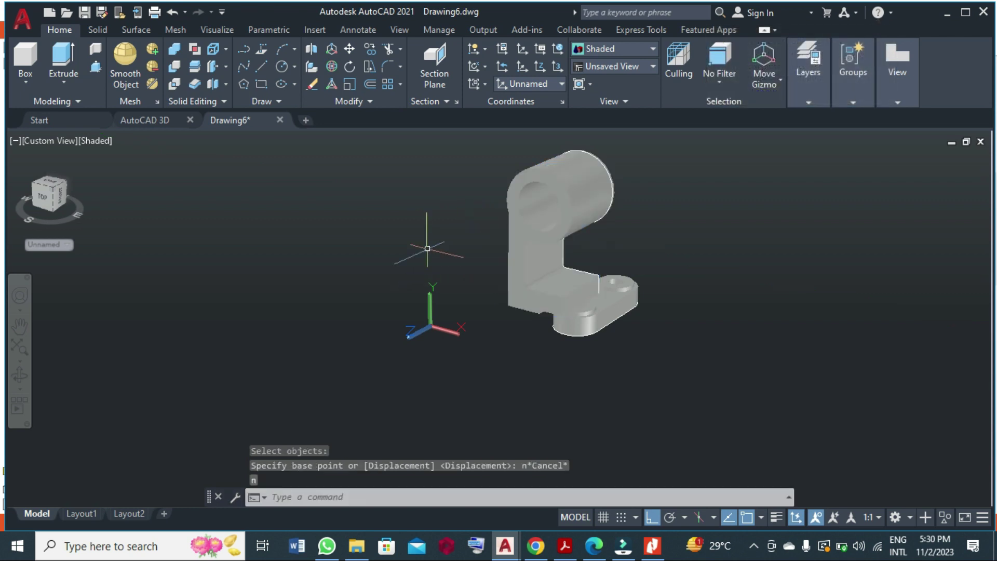
right_click(57, 220)
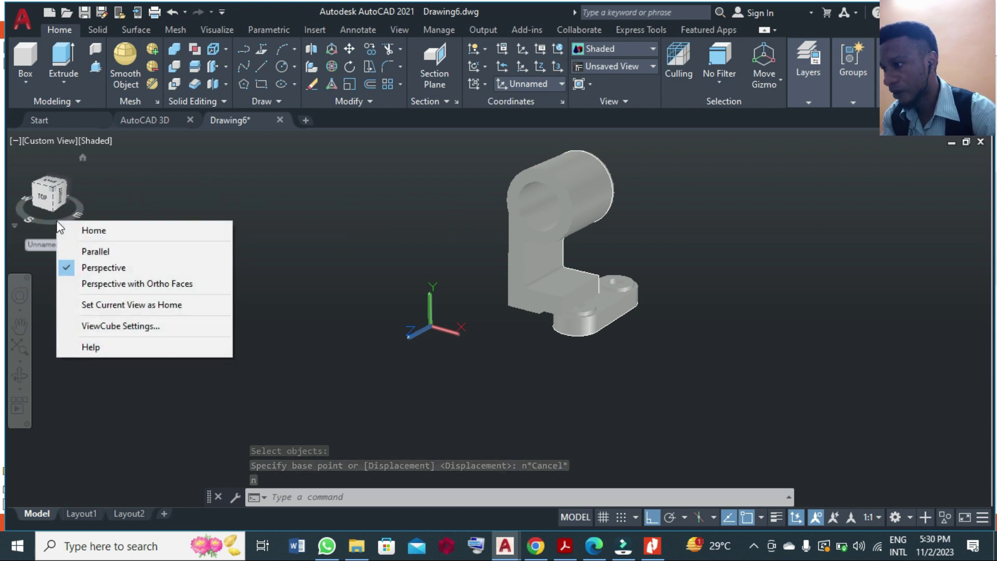
click(96, 252)
Step: Move the upright solids off to the left, leaving the circle and profile sketches behind
text(m)
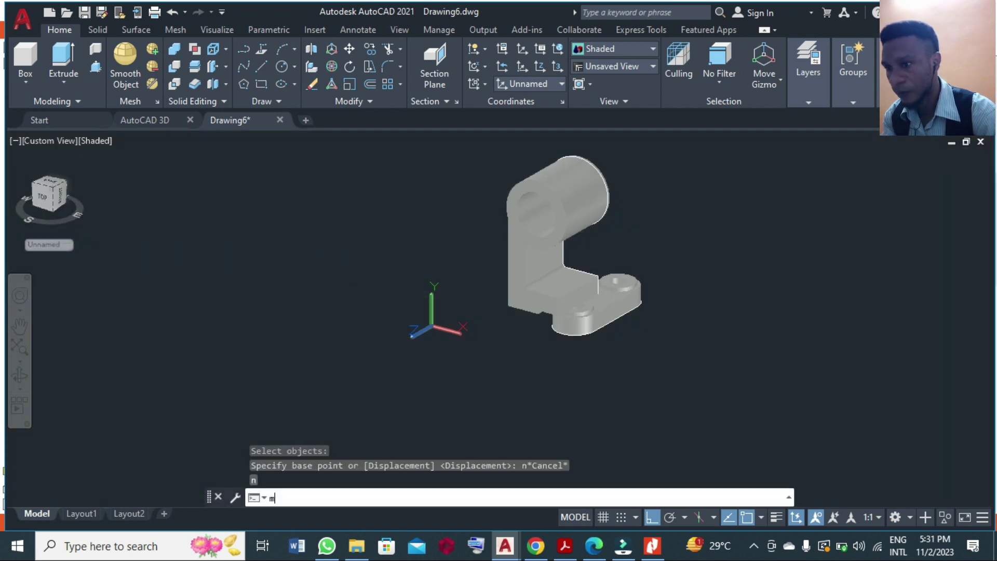
key(Return)
click(549, 326)
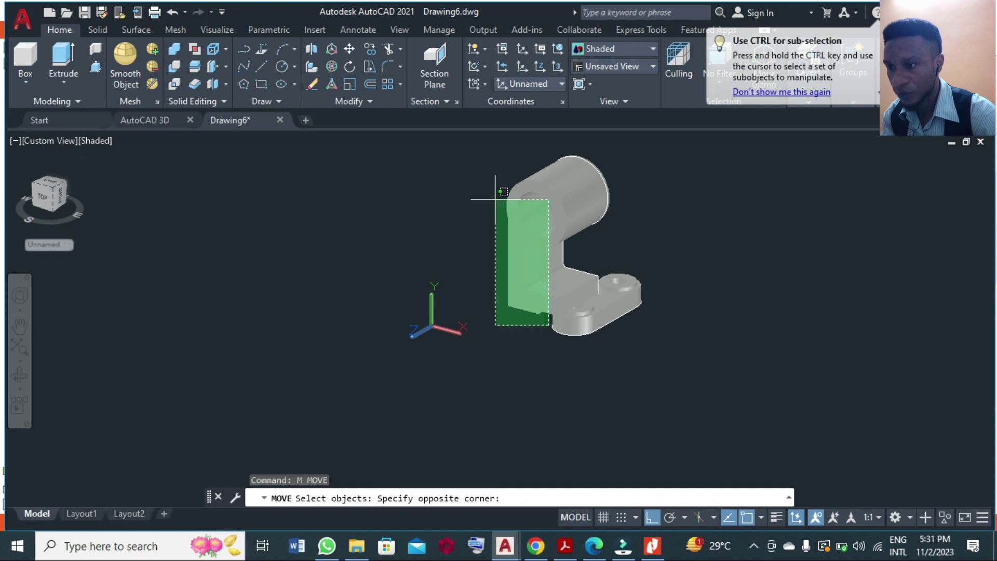
click(470, 149)
key(Return)
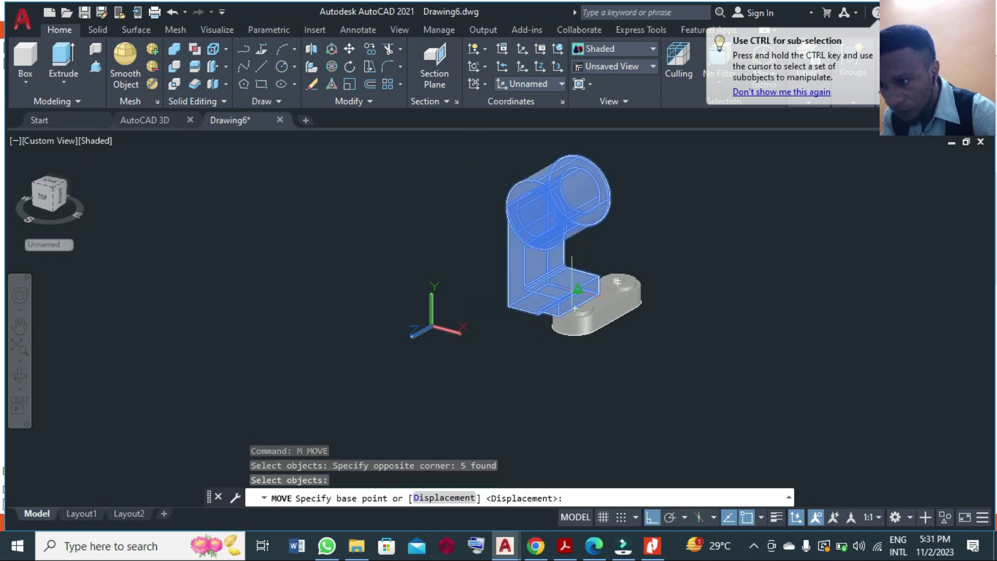
click(578, 289)
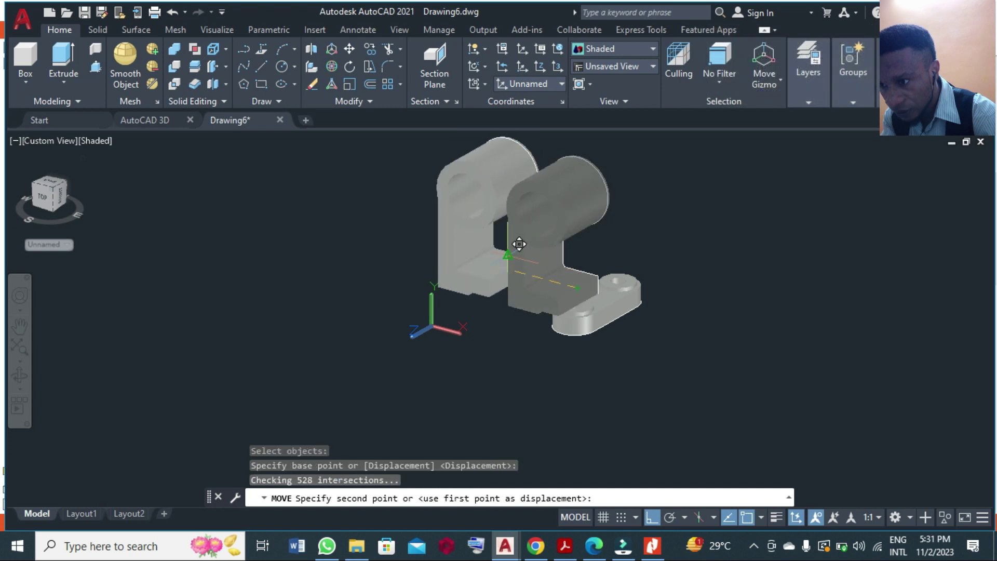
click(474, 268)
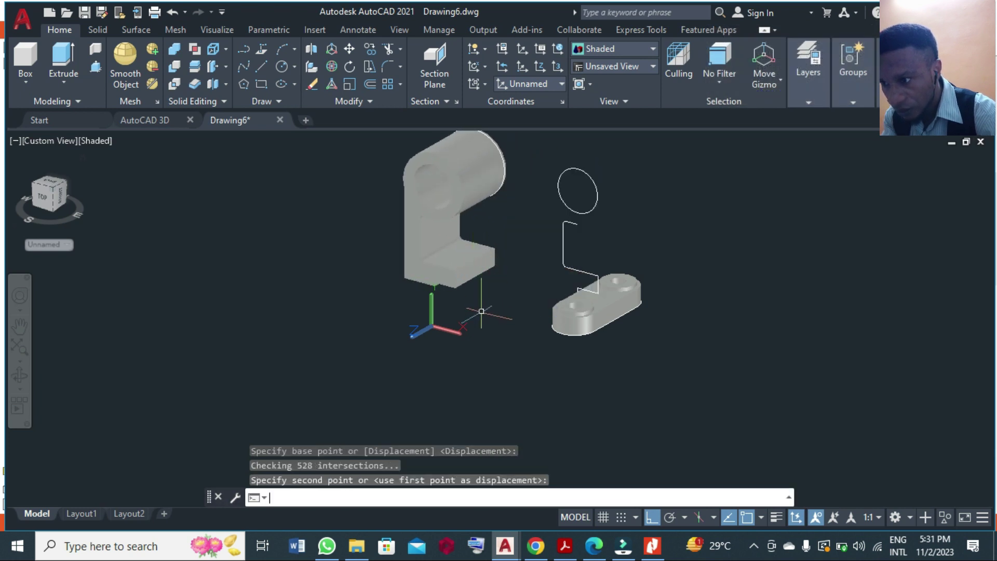
Step: Erase the leftover circle and profile sketch geometry
text(E)
key(Return)
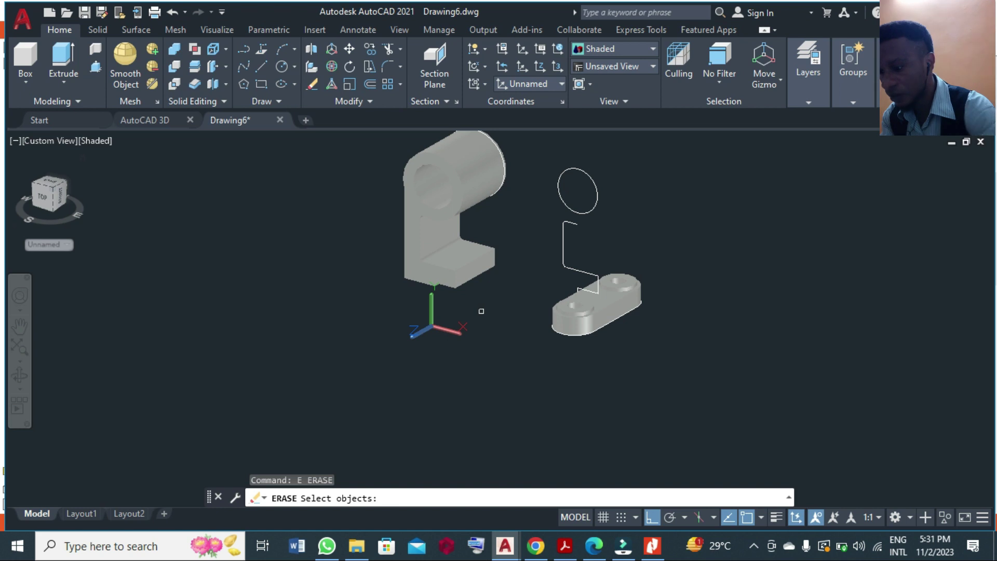
click(525, 150)
click(636, 321)
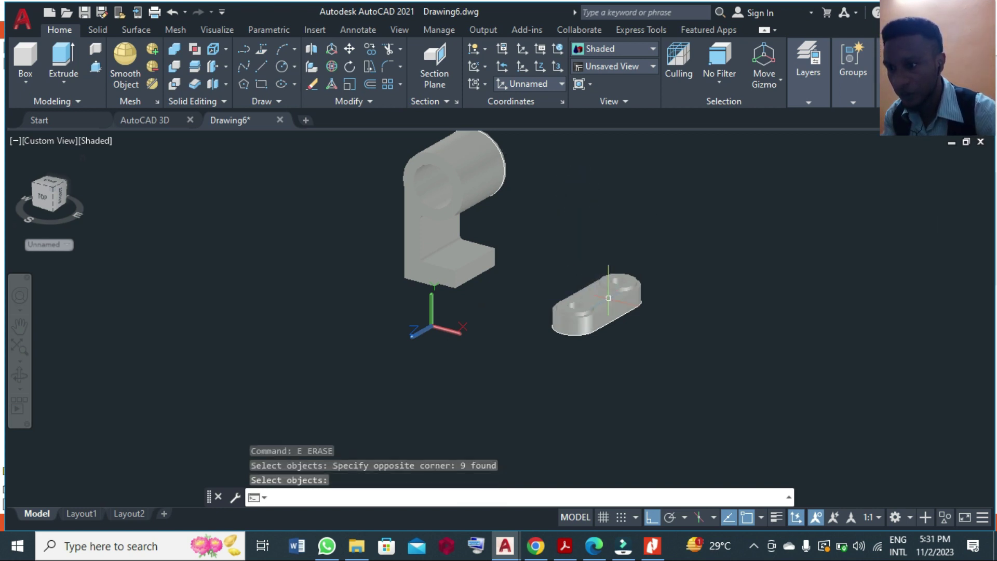
key(Return)
Step: Move the whole upright part from its bottom edge onto the base plate
text(m)
key(Return)
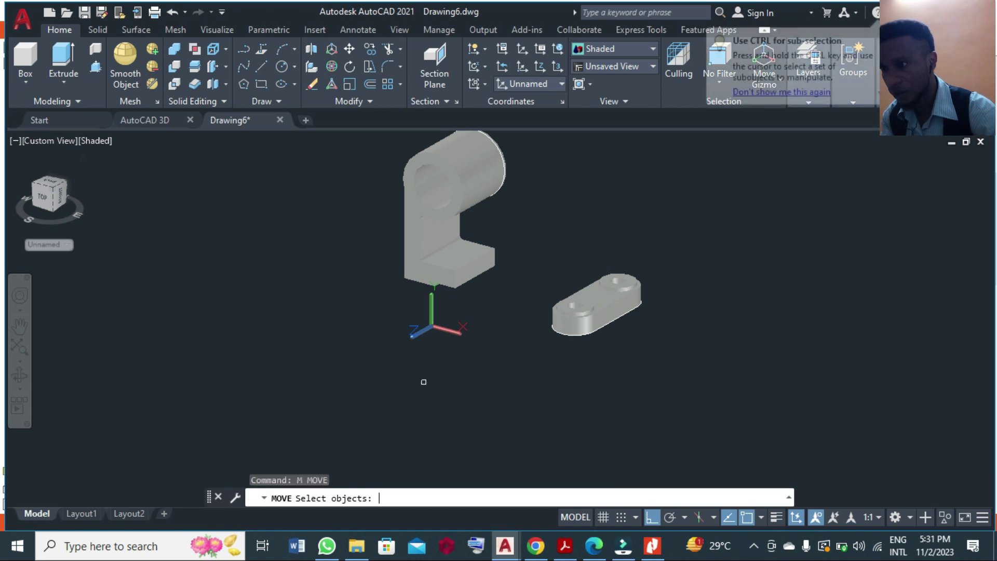
click(503, 292)
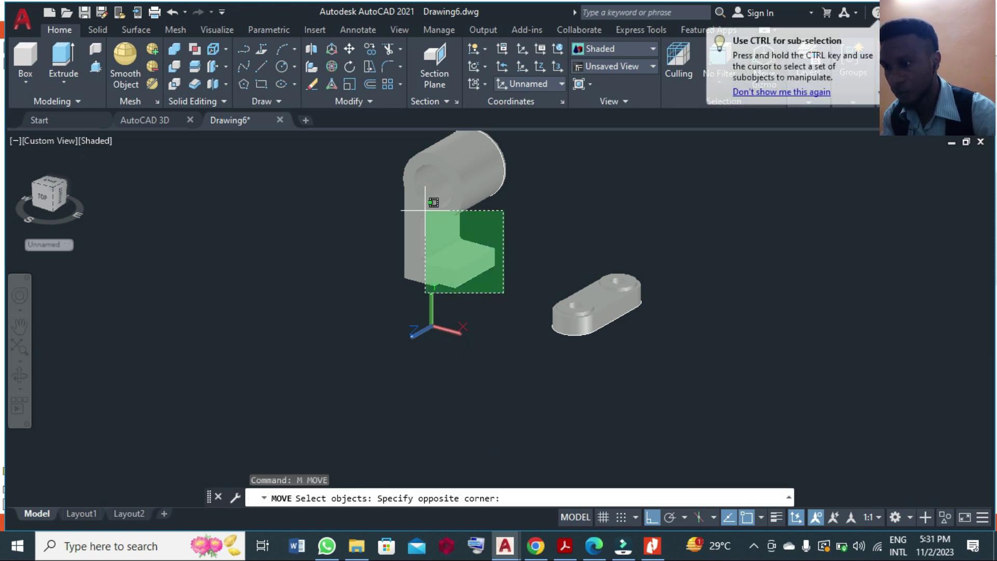
click(377, 149)
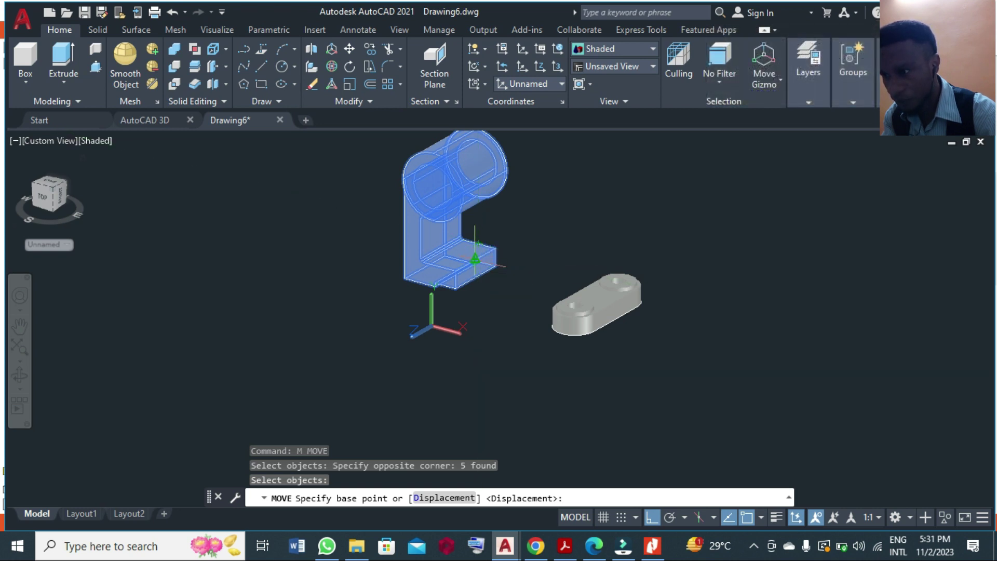
scroll(475, 259, up, 3)
scroll(476, 259, up, 3)
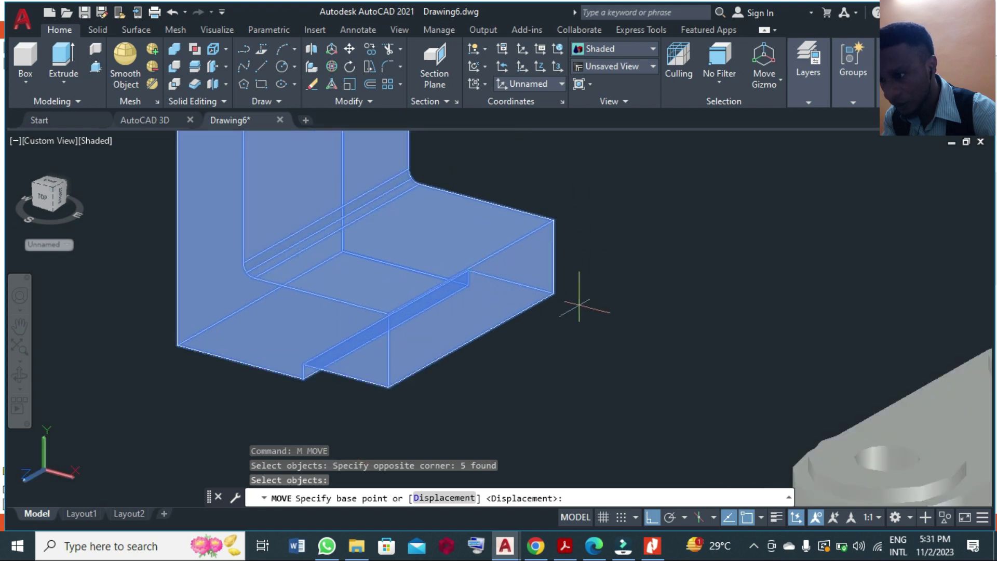
click(471, 266)
scroll(468, 245, down, 3)
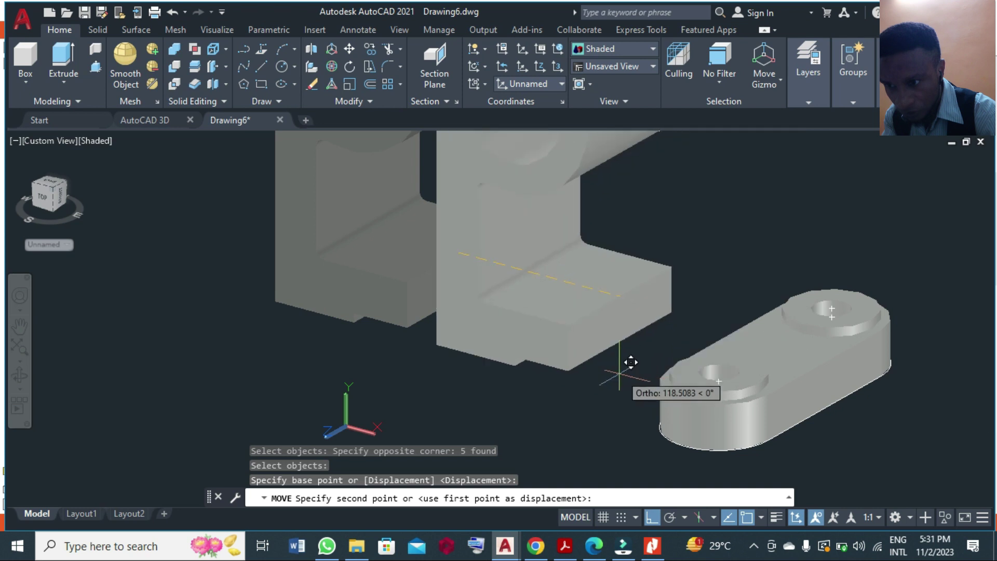
click(729, 338)
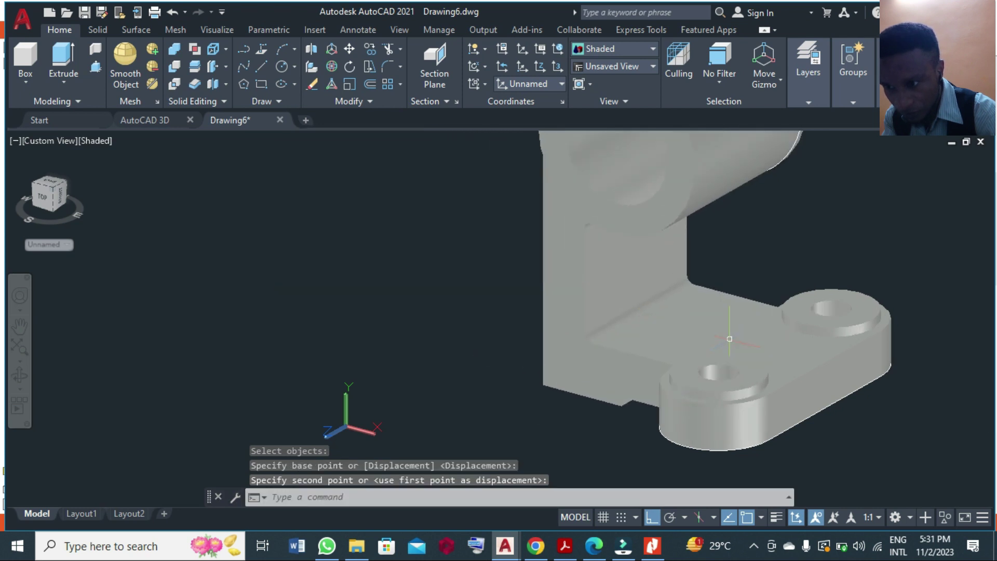
scroll(410, 286, down, 4)
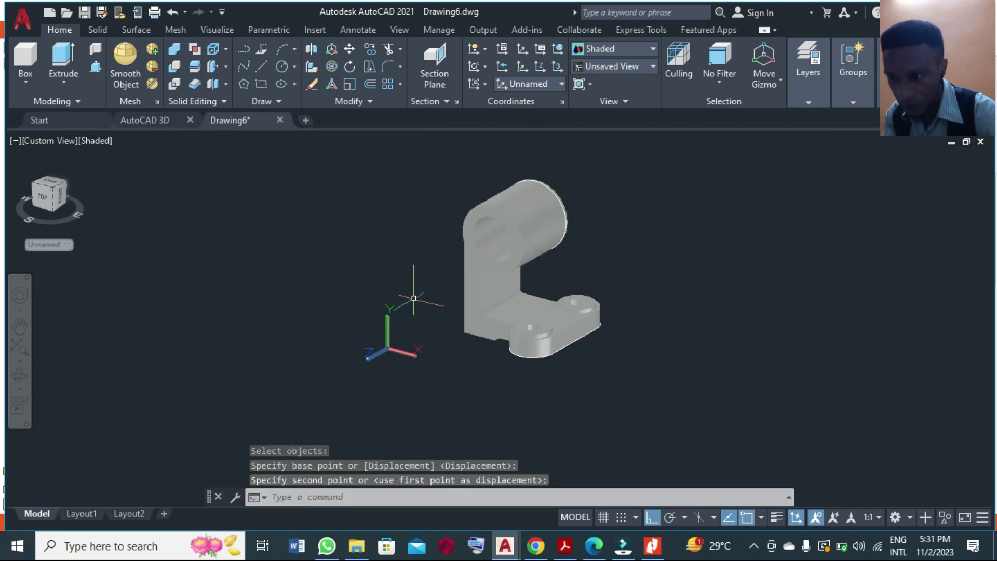
Step: Orbit the assembled bracket to a near-front view, then exit orbit
click(20, 374)
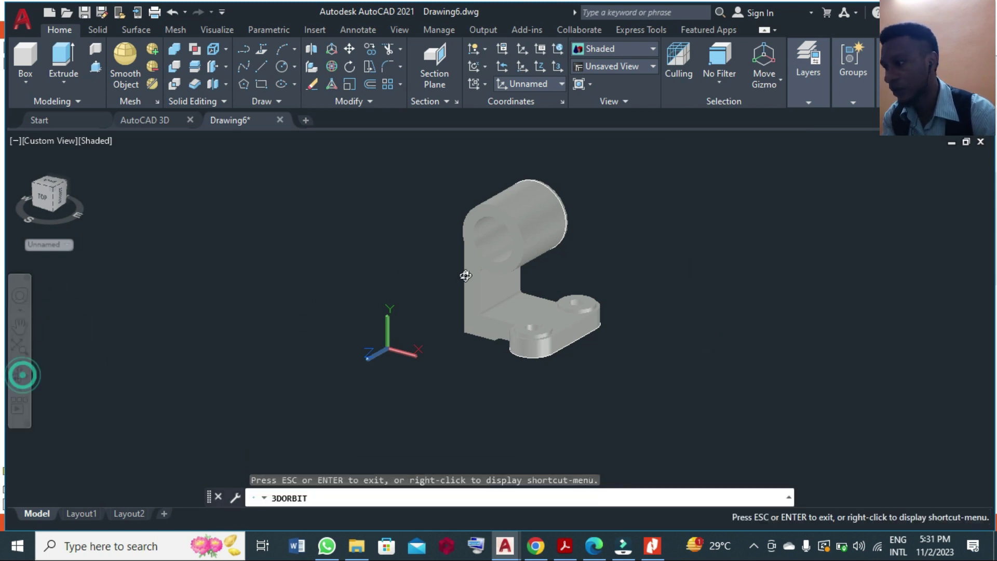
drag(464, 276, 503, 297)
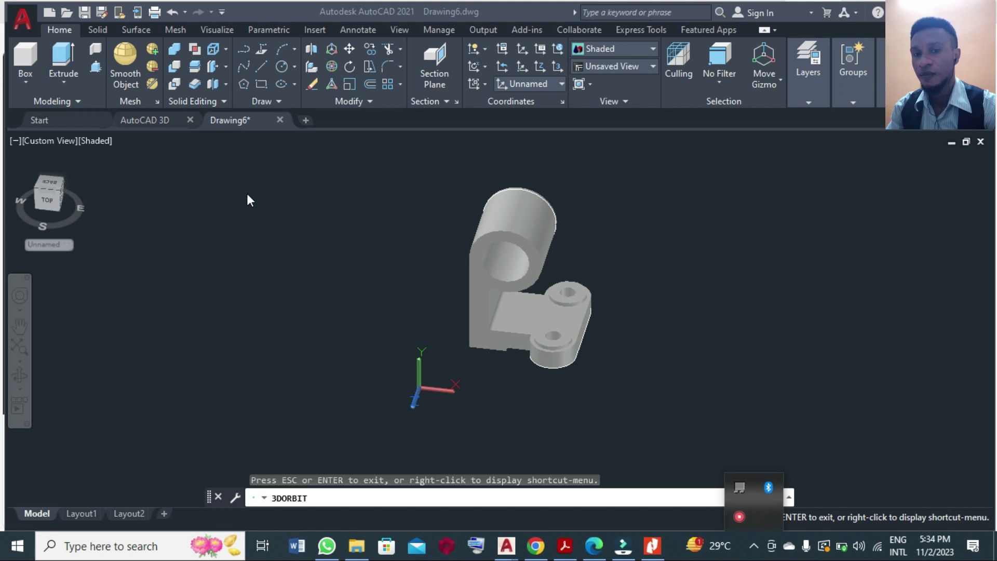
click(50, 201)
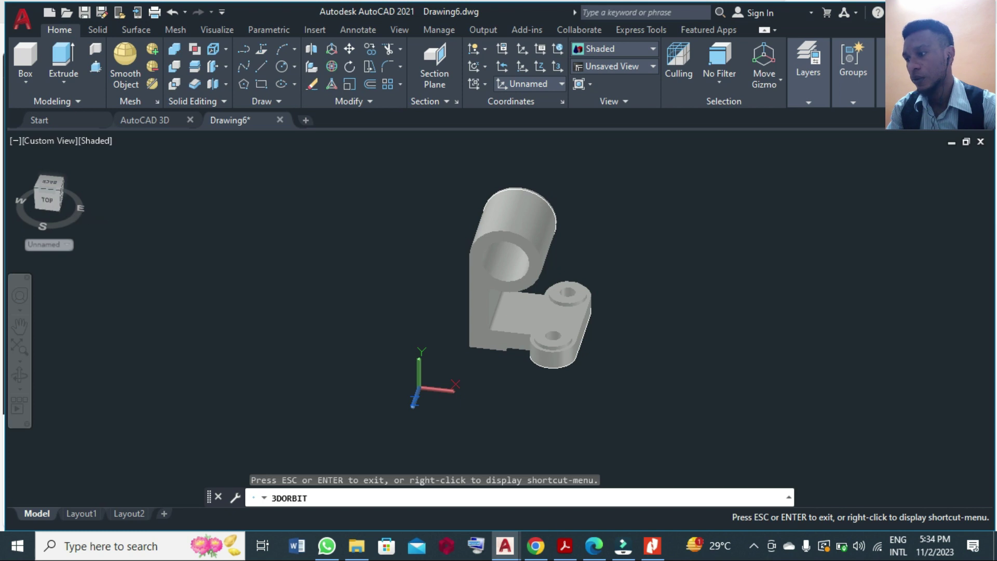
key(Escape)
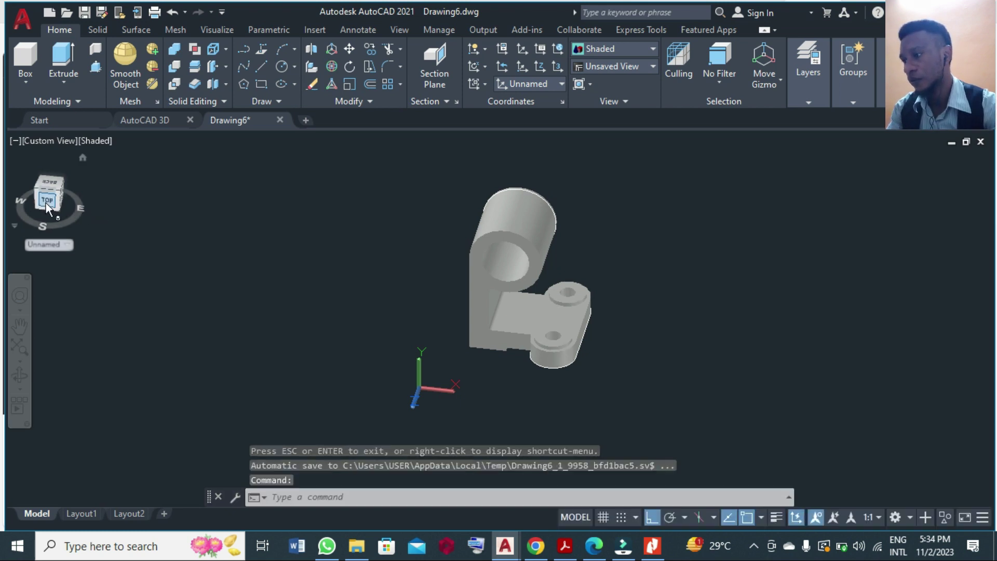
Step: Switch to the Front view rotated 90 degrees and align the UCS to the view
click(47, 203)
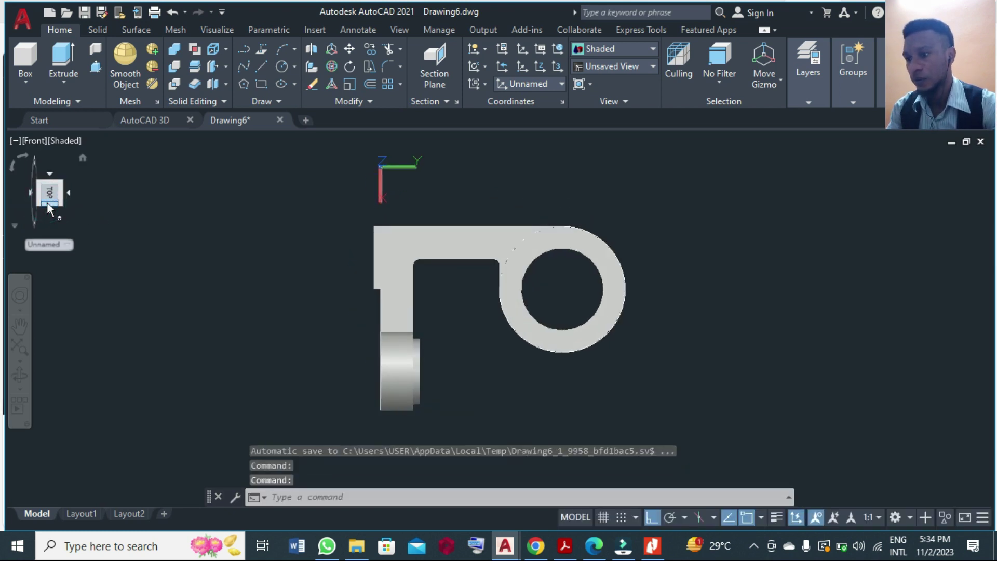
click(12, 166)
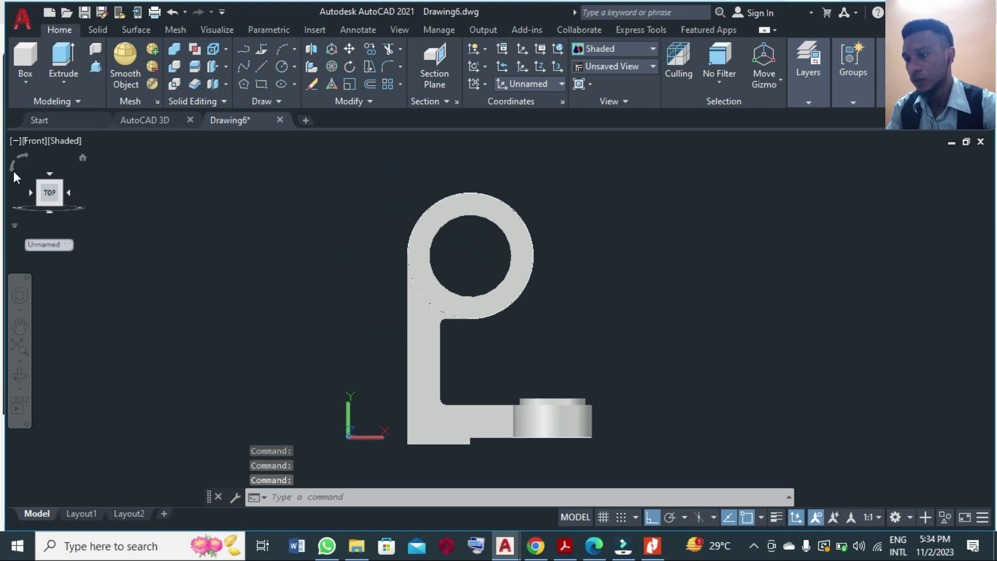
scroll(585, 238, down, 2)
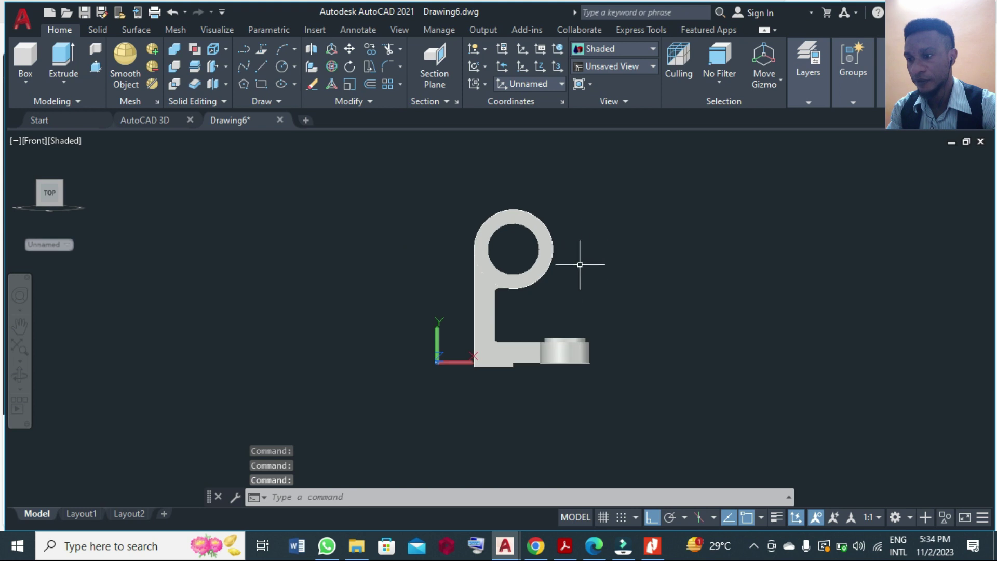
click(477, 85)
click(478, 104)
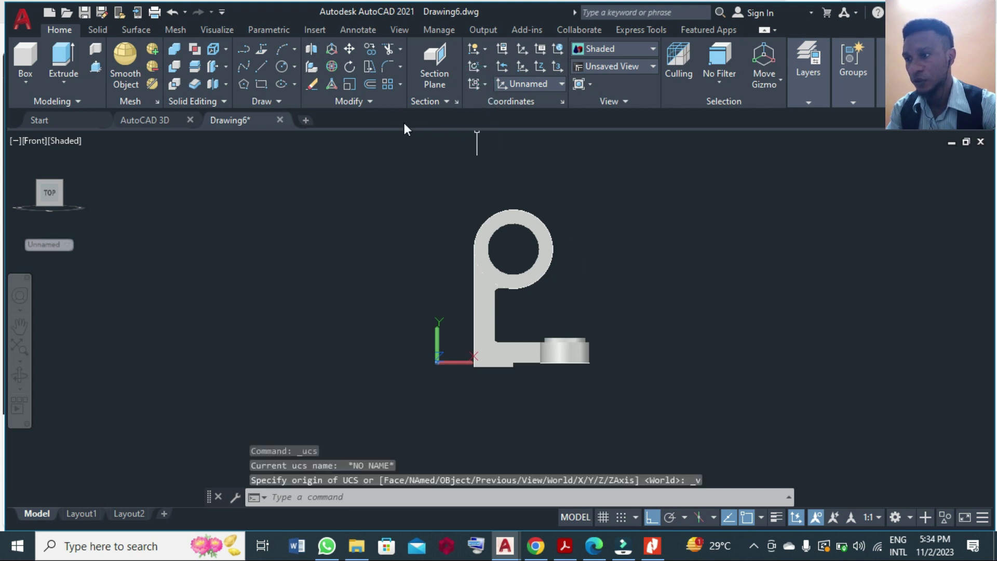
Step: Draw concentric circles of diameter 45 and 75 to the left of the model
click(284, 67)
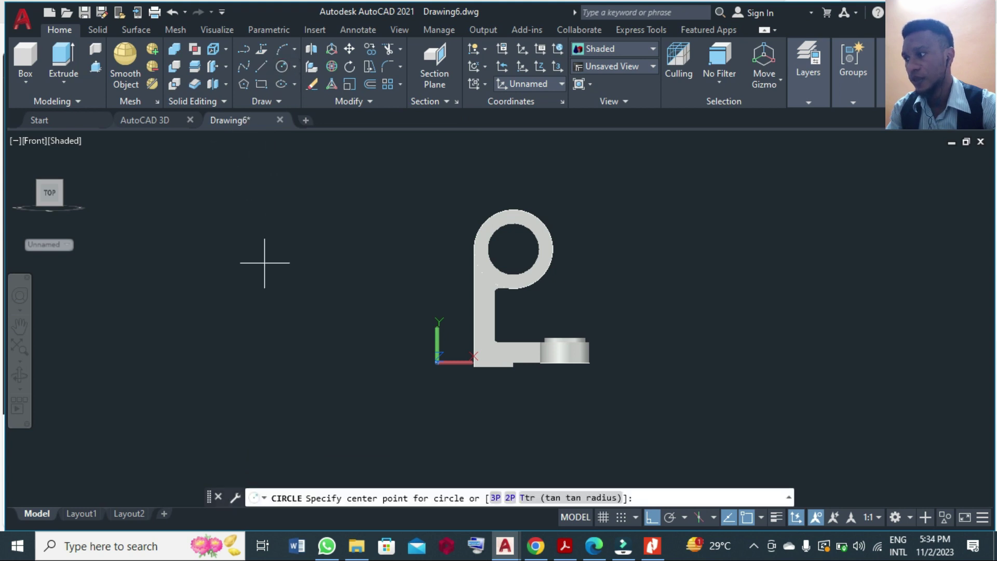
click(257, 235)
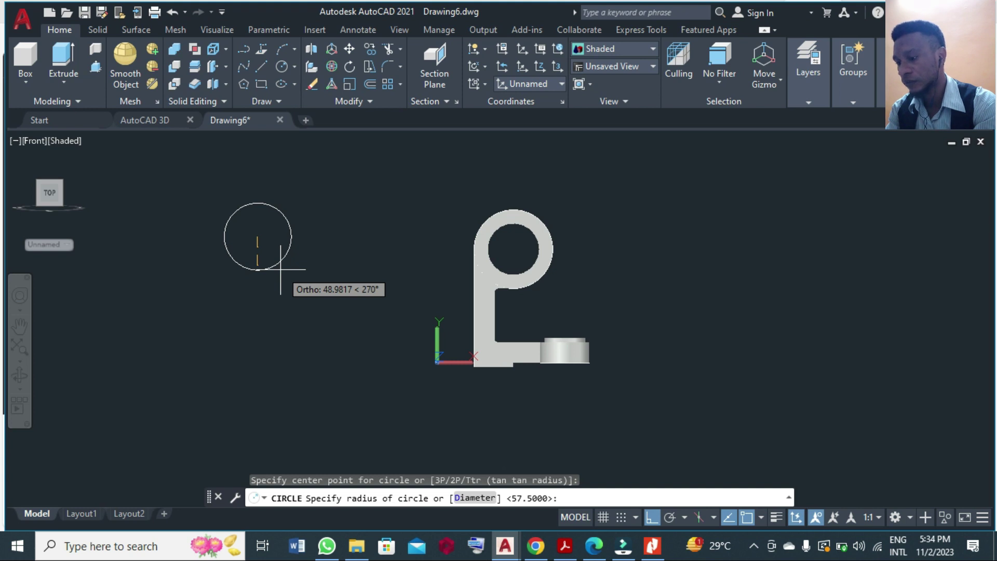
text(d)
key(Return)
text(45)
key(Return)
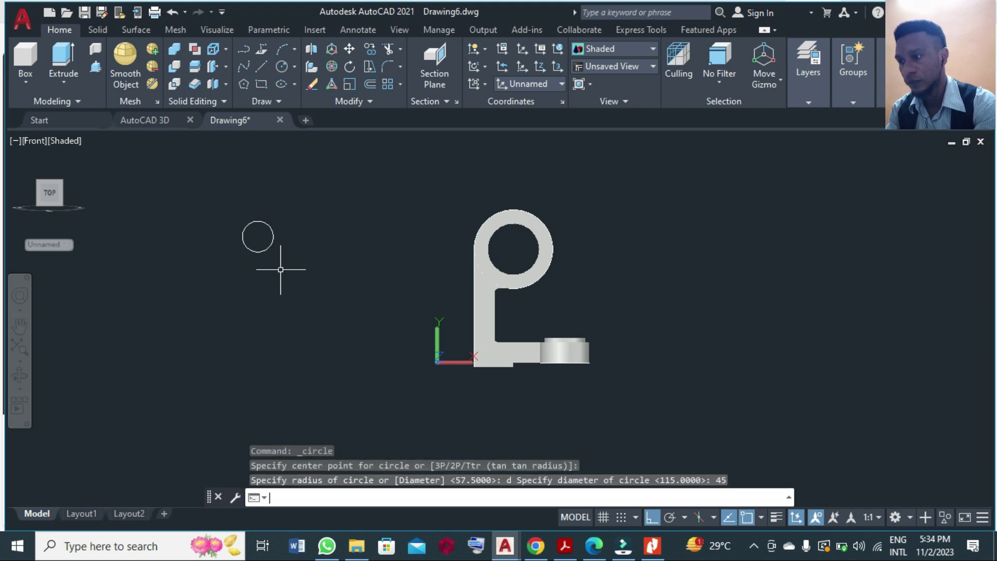
key(Return)
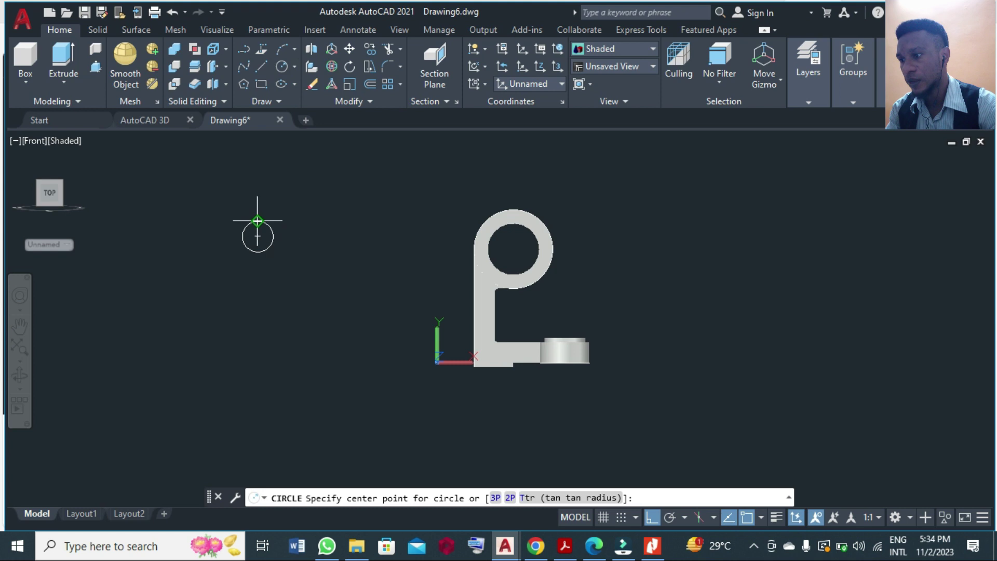
click(257, 237)
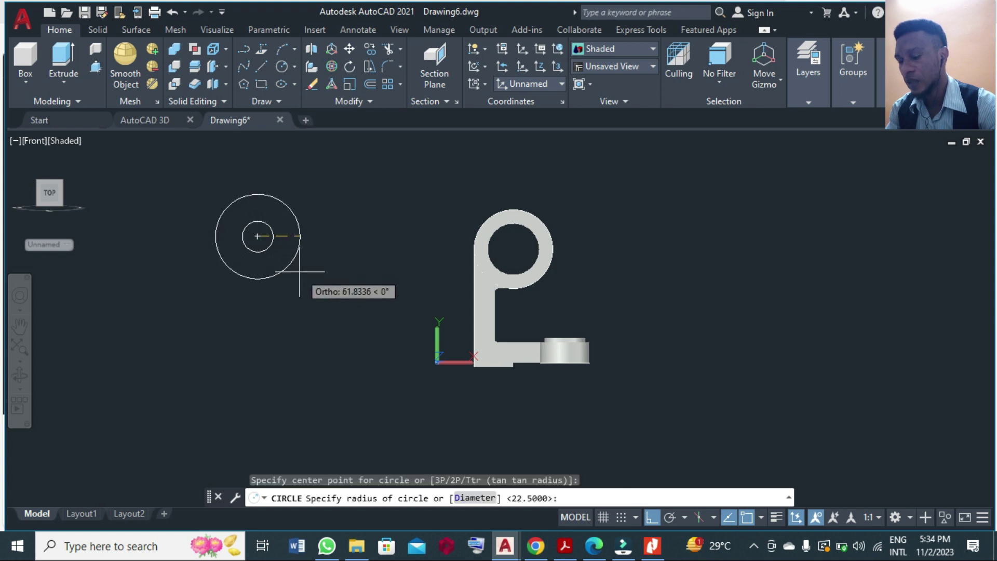
text(d)
key(Return)
text(75)
key(Return)
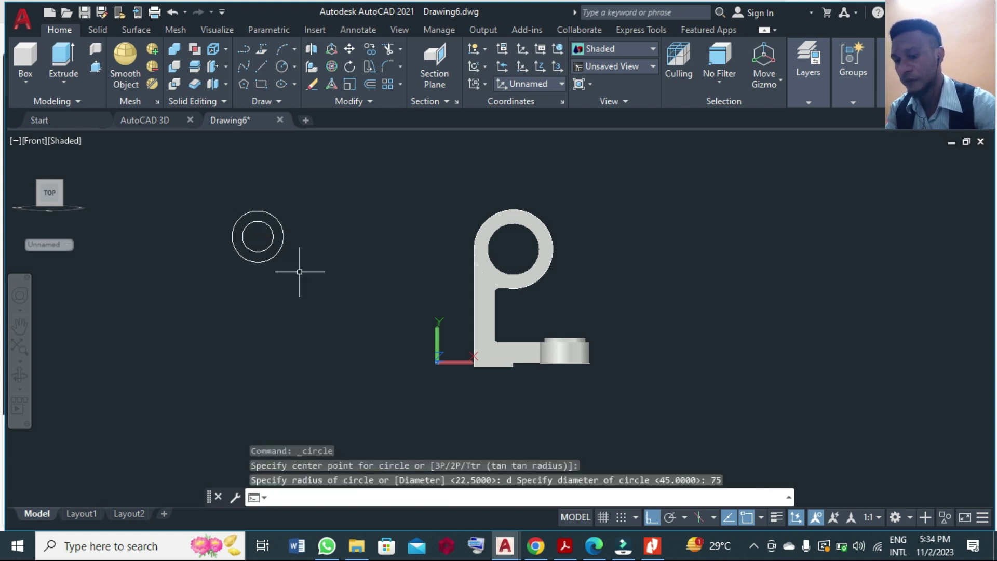
Step: Draw a guide line from the circles' centre, 110 horizontally then 97 vertically
click(261, 67)
click(257, 237)
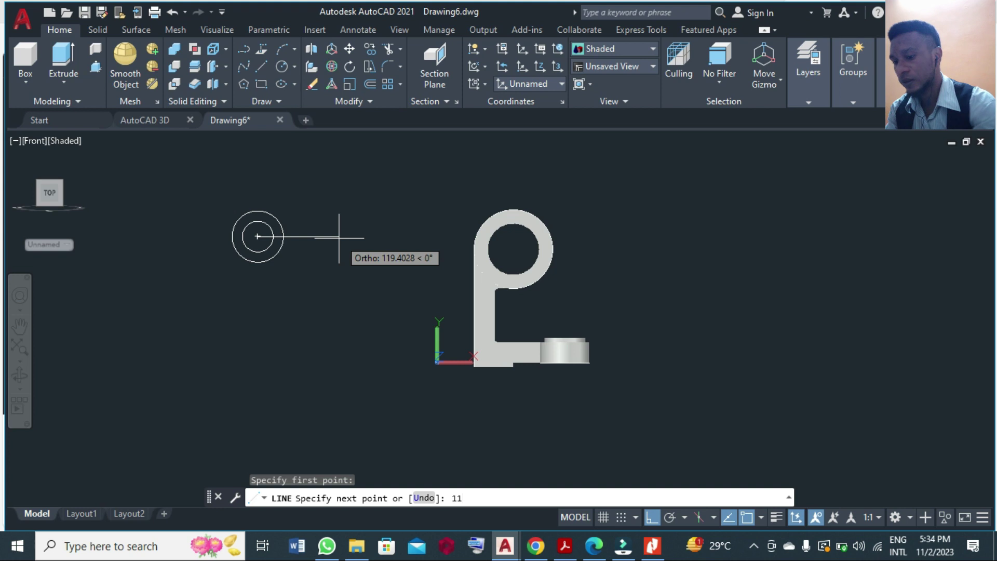
key(Return)
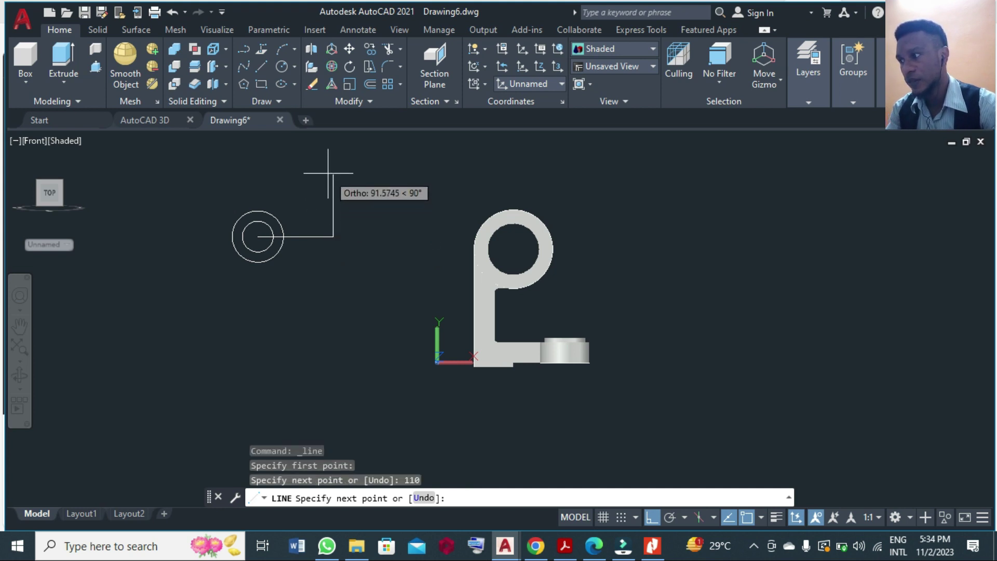
text(97)
key(Return)
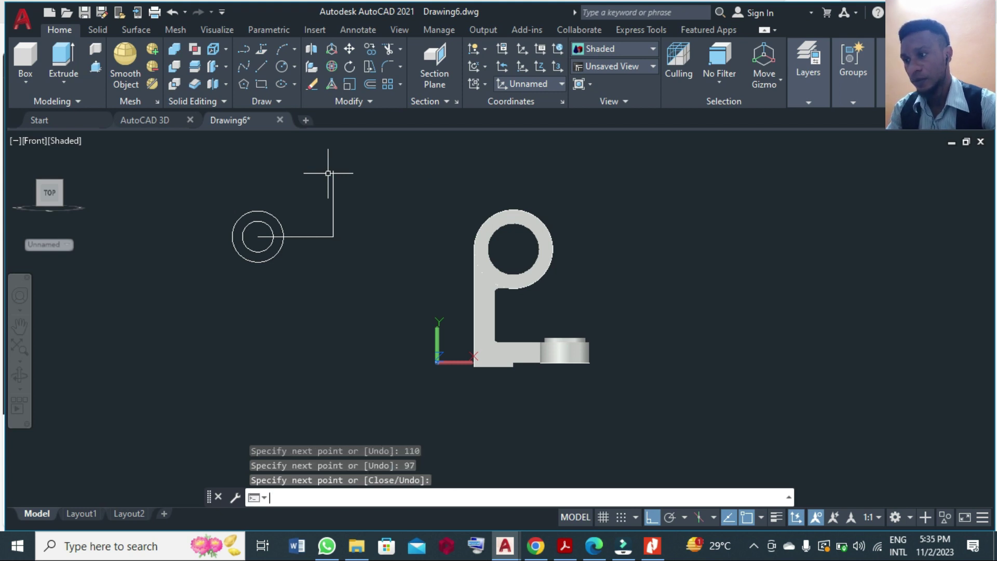
key(Return)
Step: Draw a circle at the vertical line's top end, then undo it as oversized
click(281, 66)
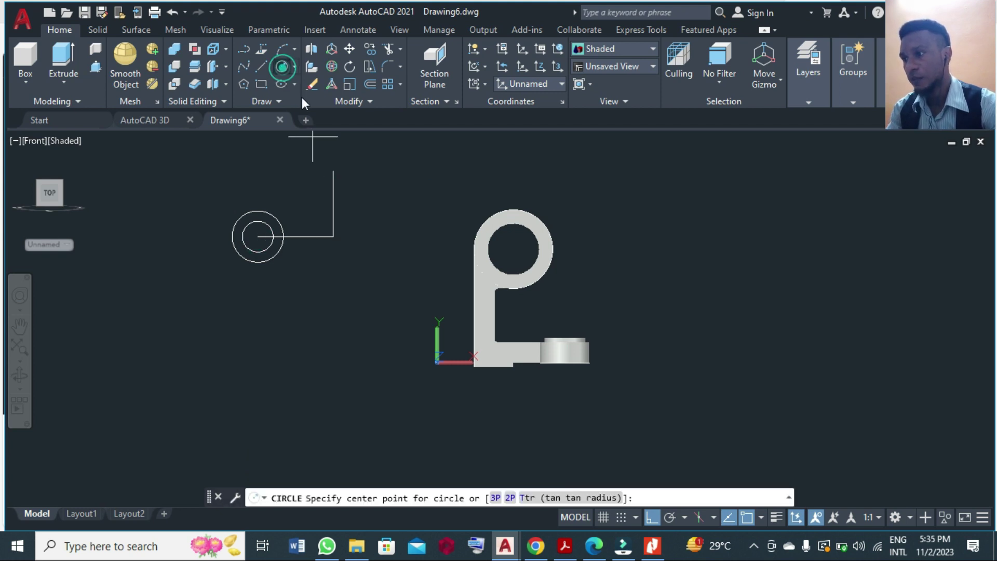
click(332, 170)
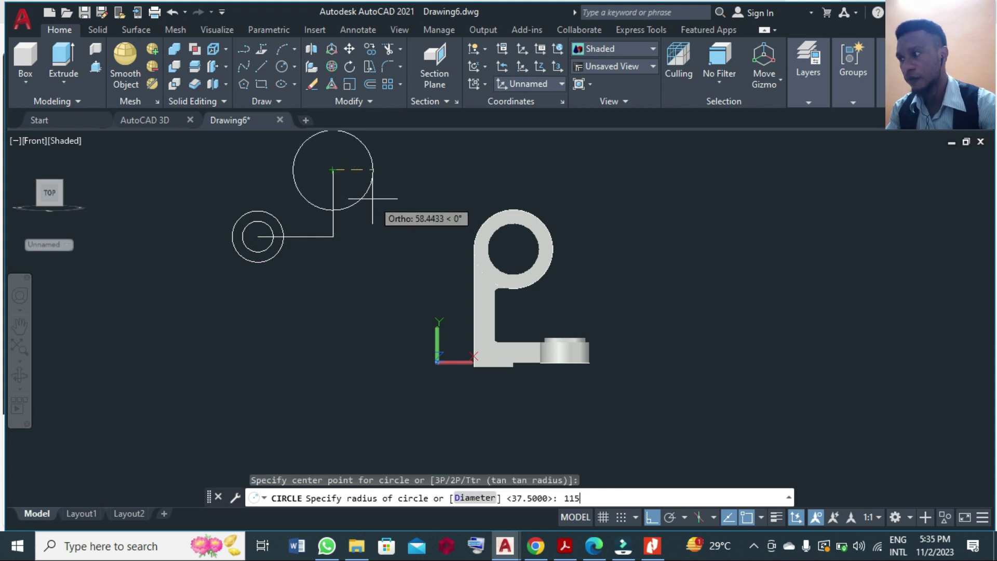
key(Return)
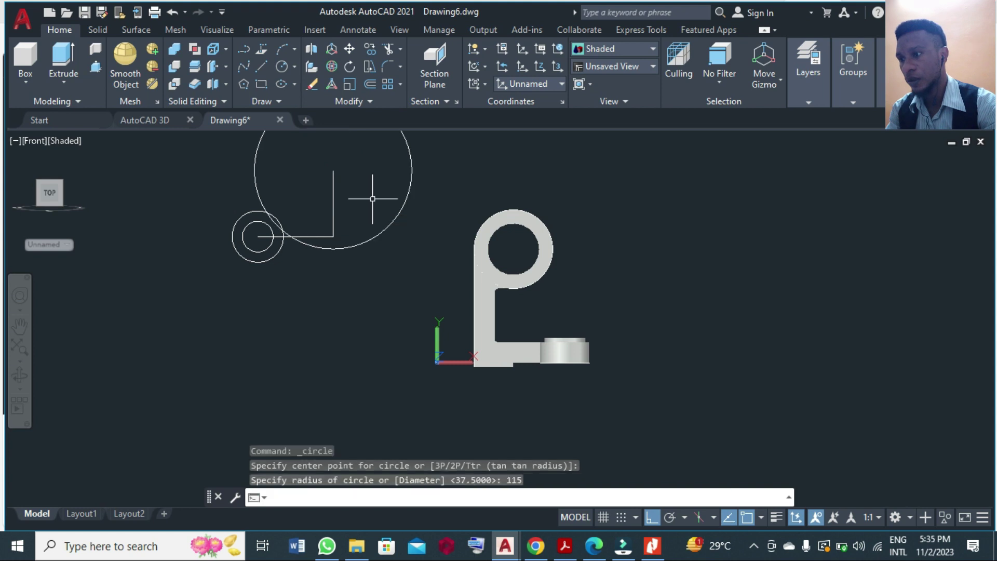
key(ctrl+z)
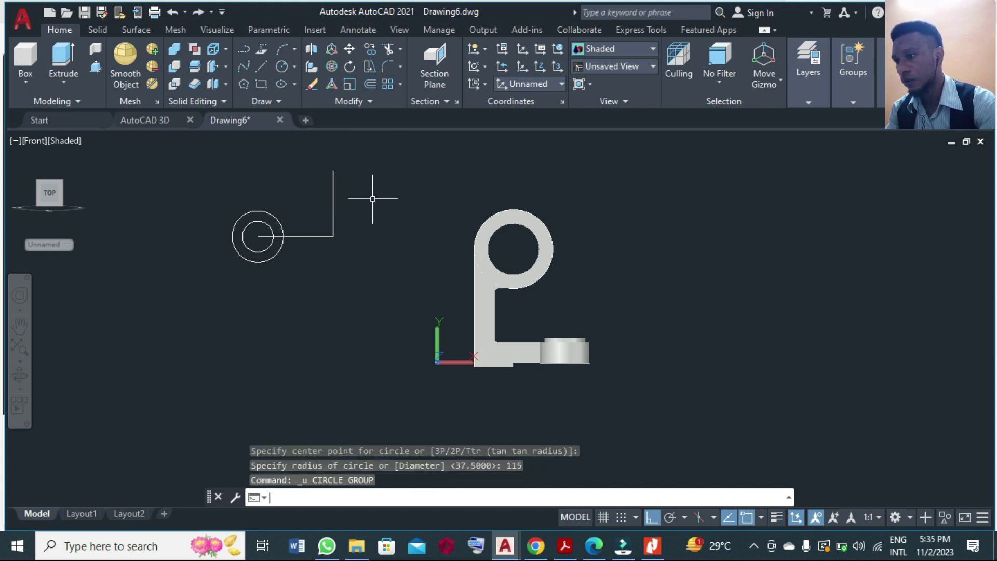
Step: Draw a 115-diameter circle centred on the vertical line's top endpoint
text(c)
key(Return)
click(333, 170)
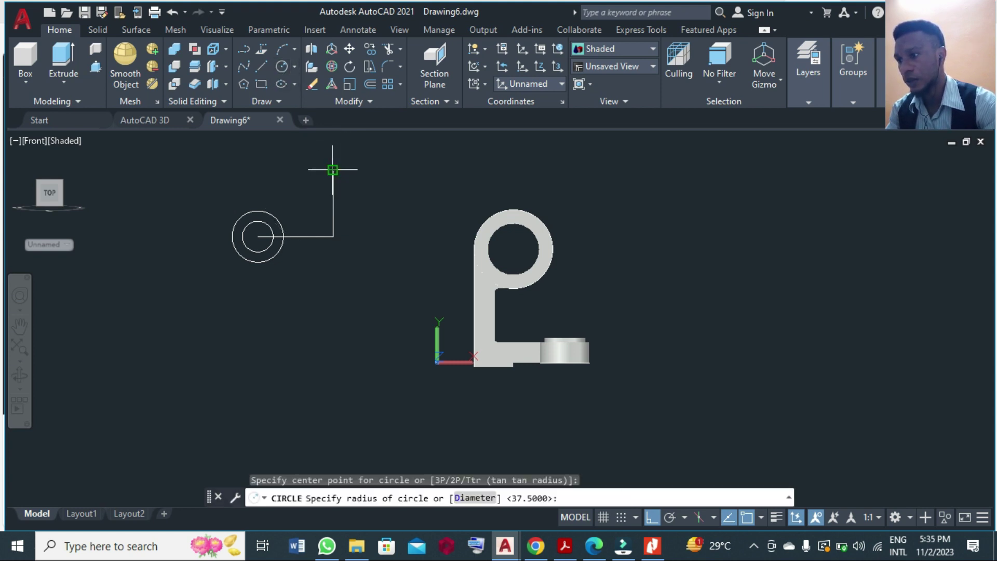
text(d)
key(Return)
text(115)
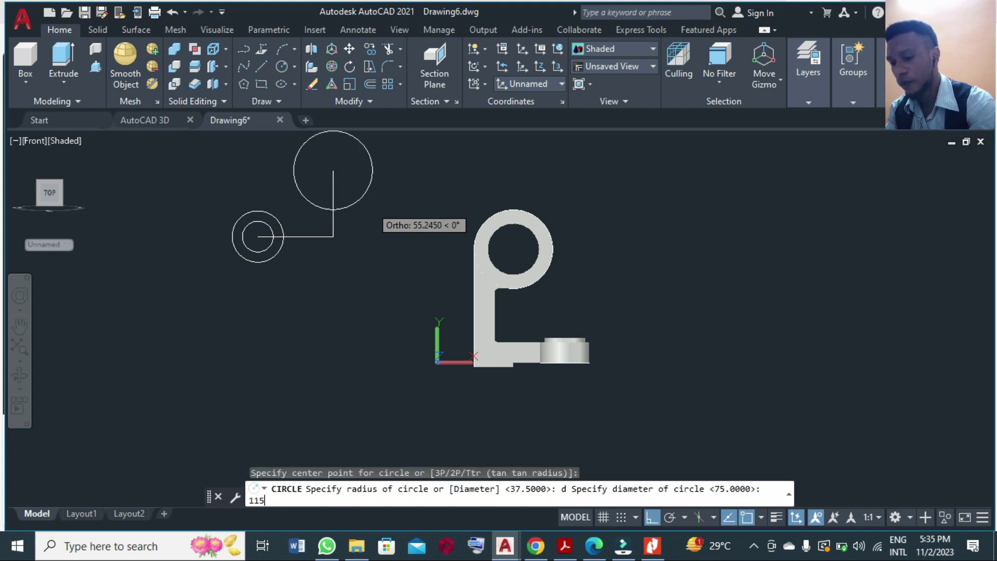
key(Return)
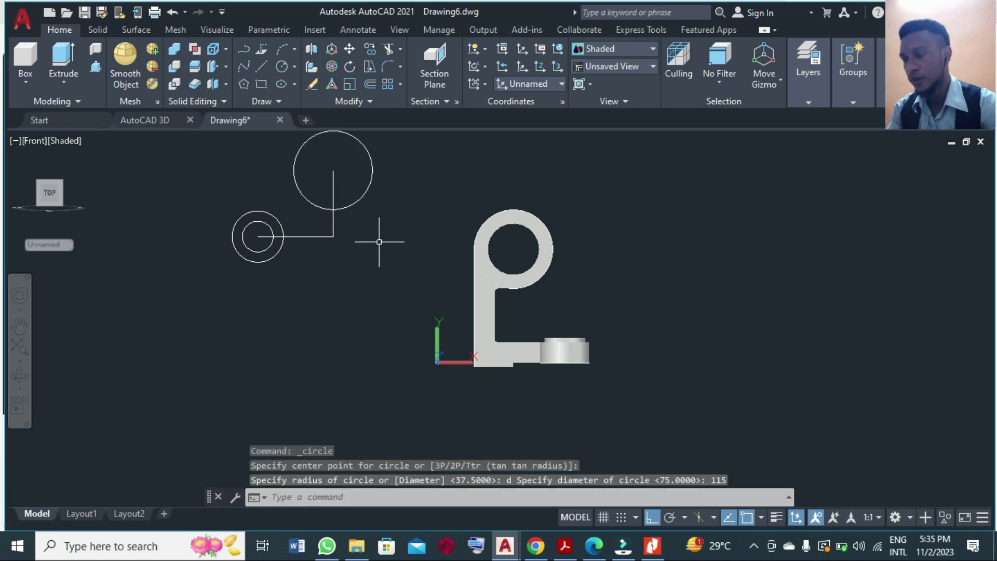
scroll(386, 293, down, 2)
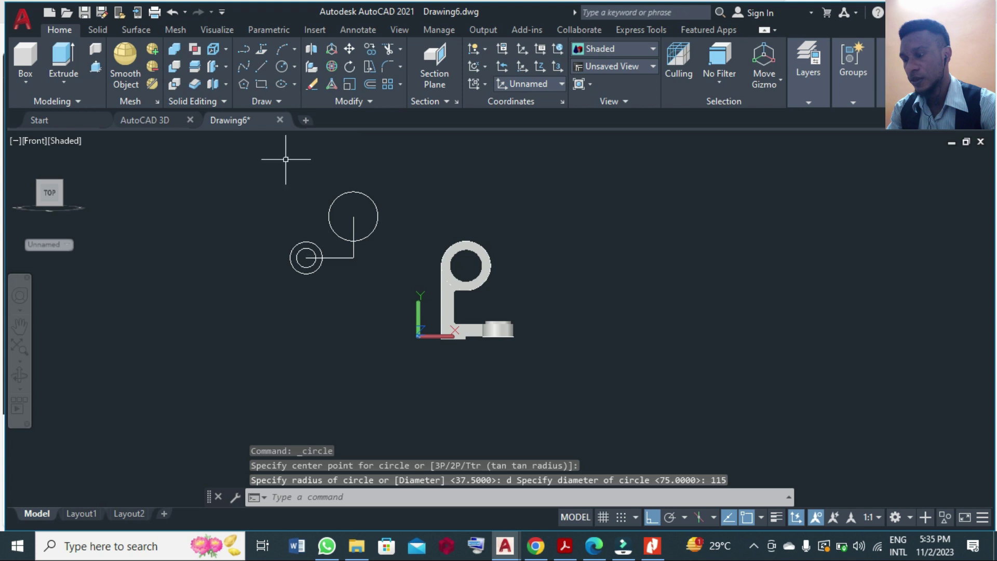
Step: Draw a 172-unit vertical line down from the 115 circle's left quadrant
click(263, 69)
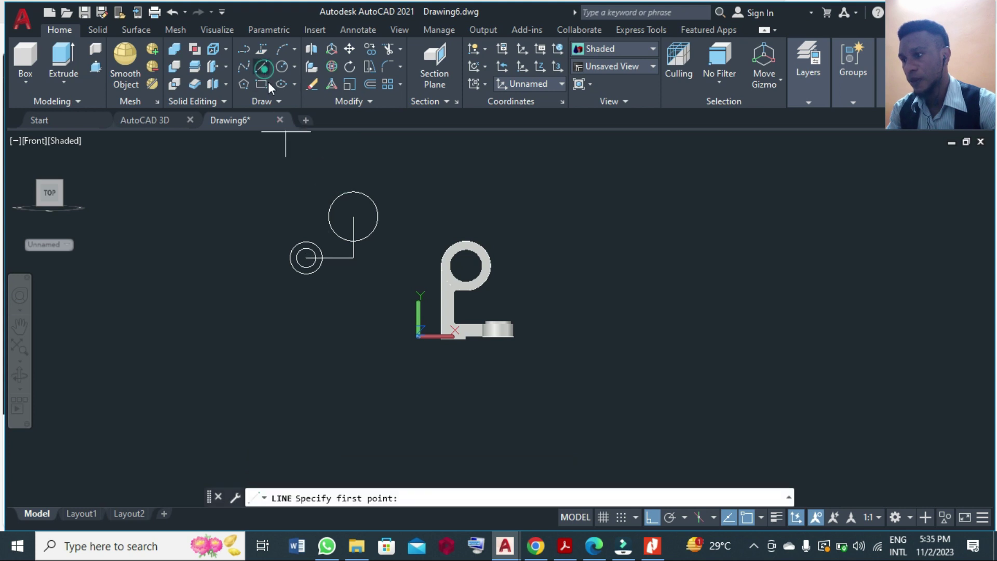
click(328, 216)
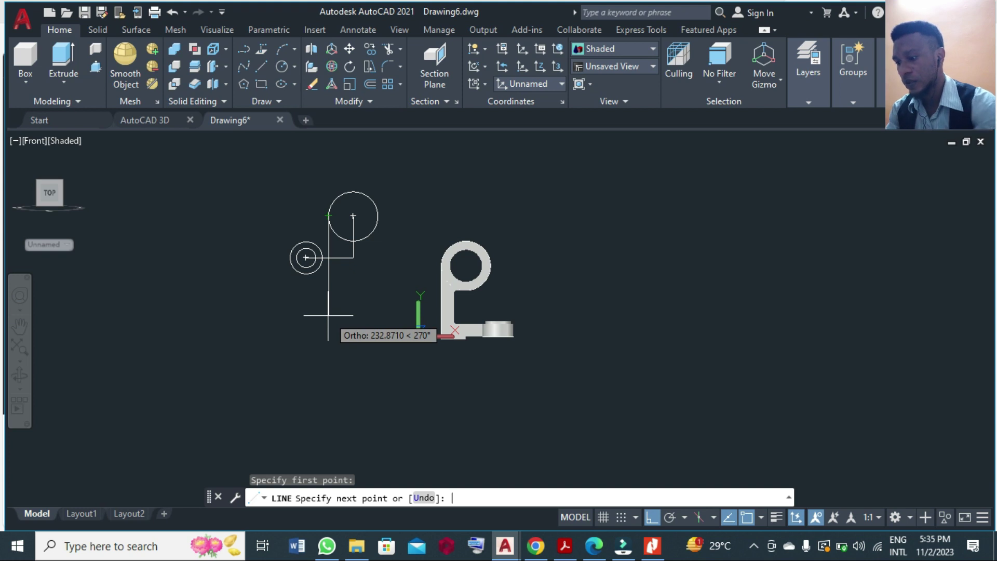
text(172)
key(Return)
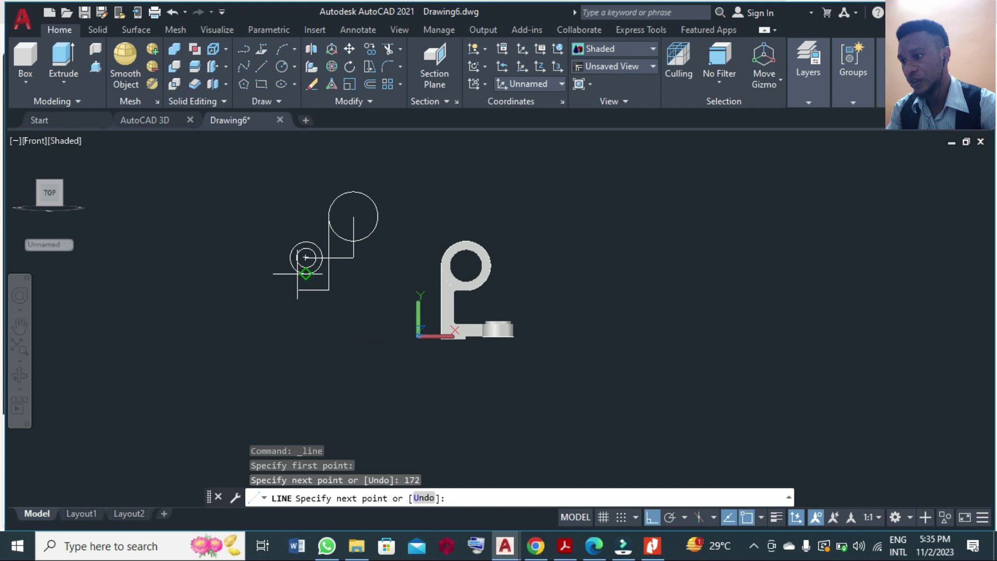
scroll(297, 274, up, 2)
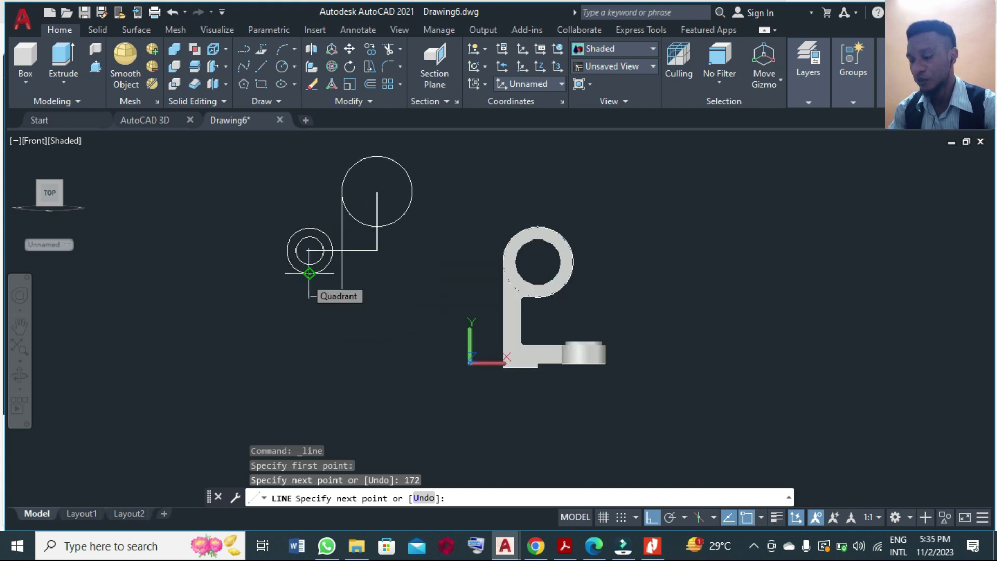
Step: Continue the line to end tangent to the small 75 circle
shift+right_click(307, 275)
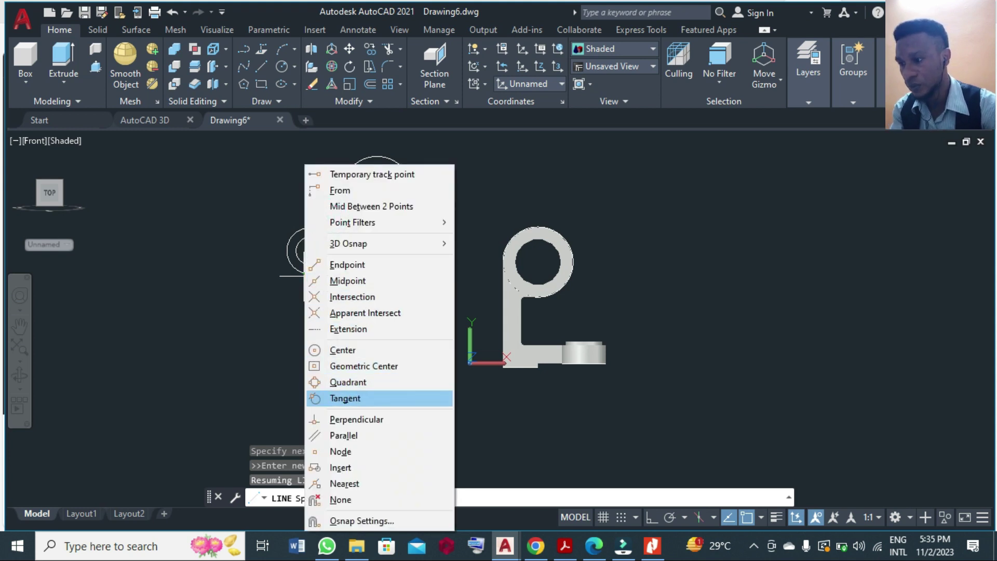
click(345, 398)
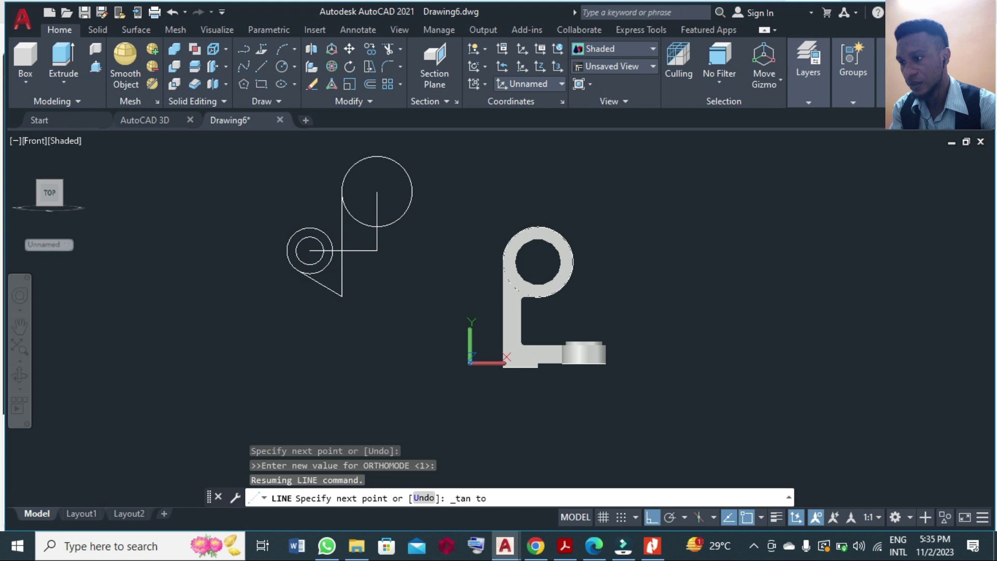
click(297, 270)
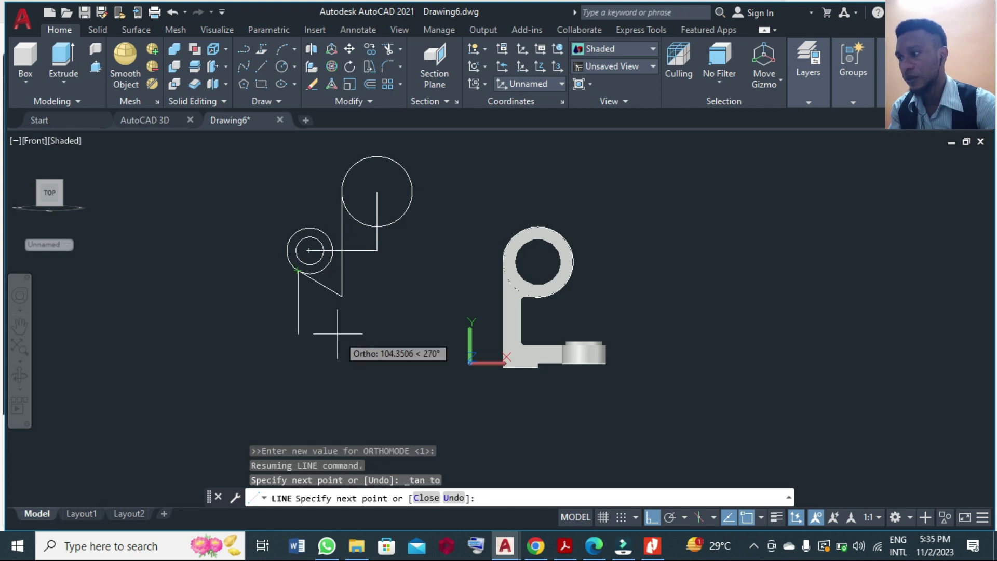
key(Return)
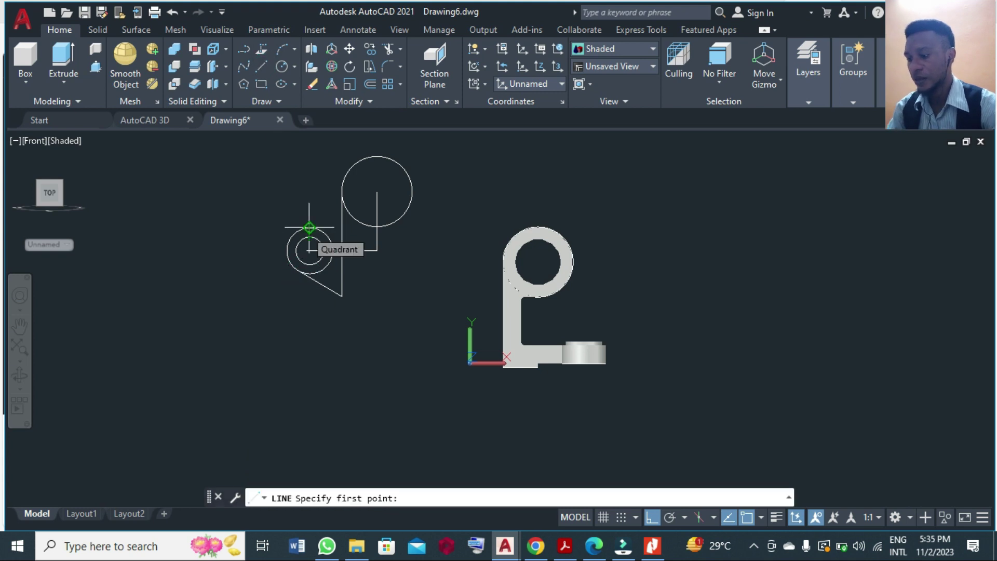
Step: Draw a line tangent to both the 75 and 115 circles along their upper-left sides
shift+right_click(307, 236)
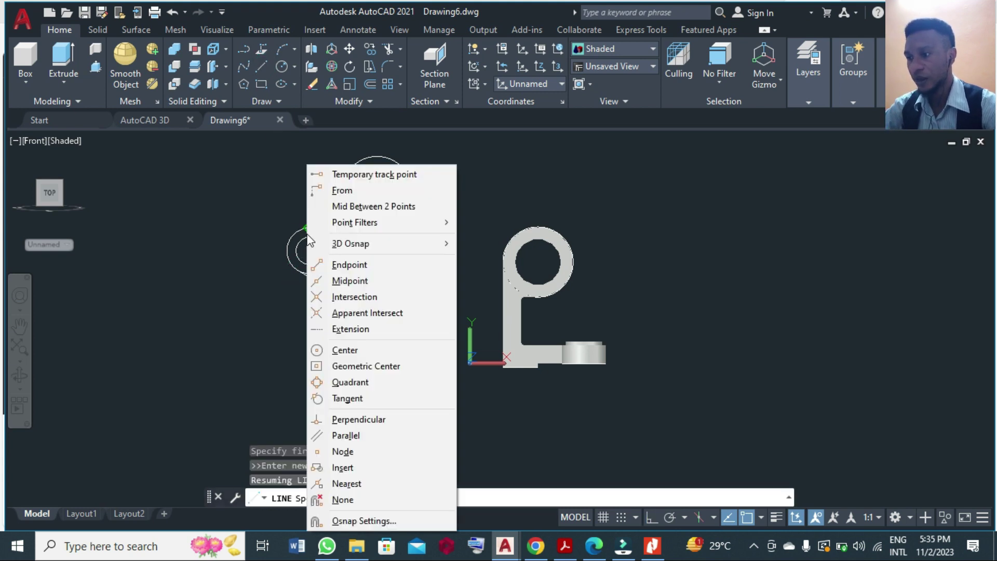
click(347, 397)
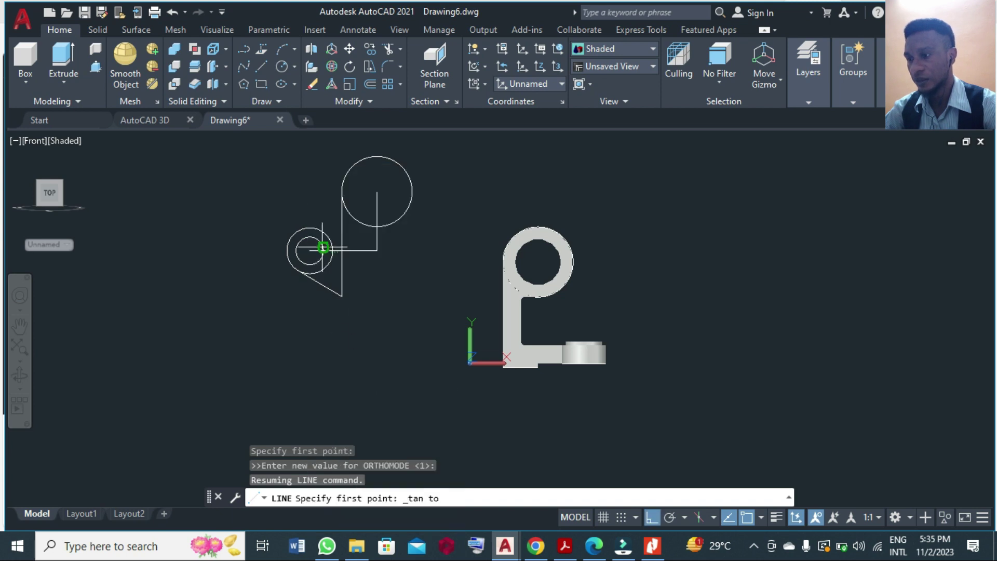
click(306, 229)
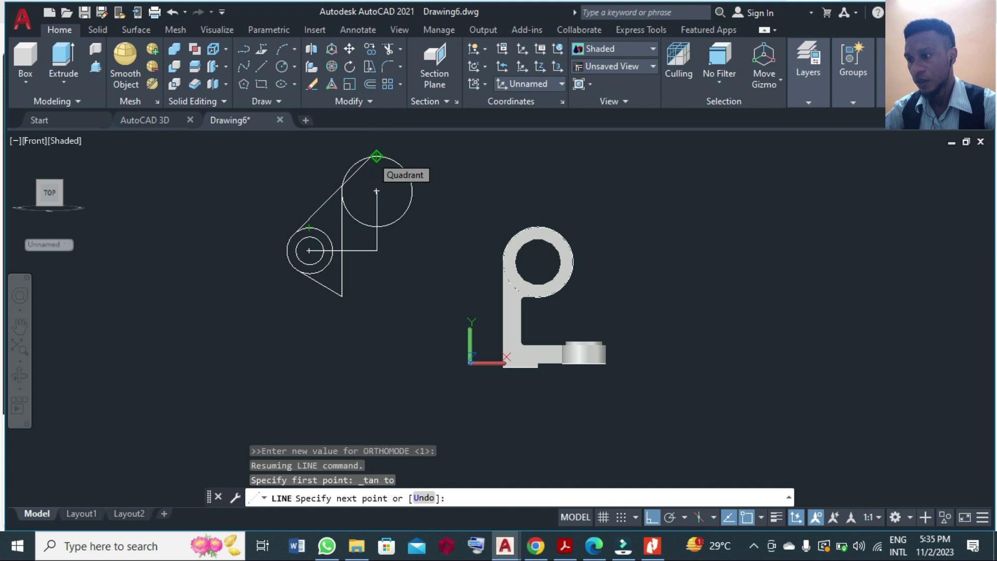
shift+right_click(377, 157)
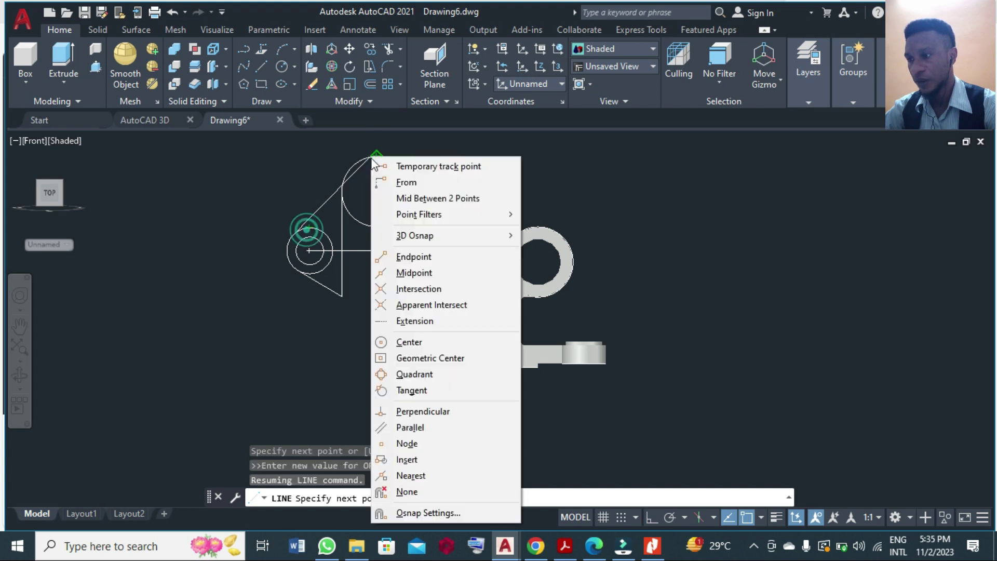
click(422, 390)
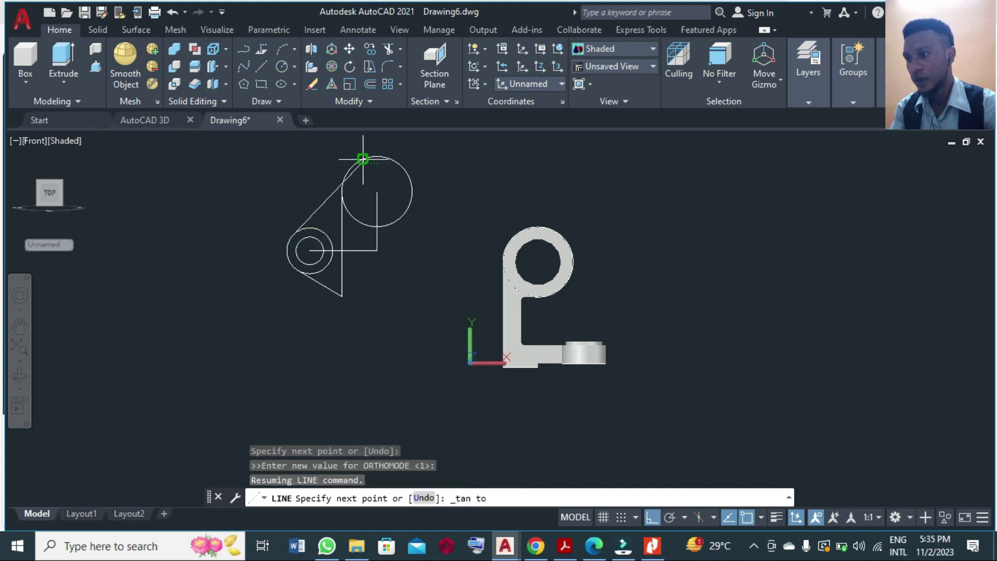
click(363, 158)
key(Return)
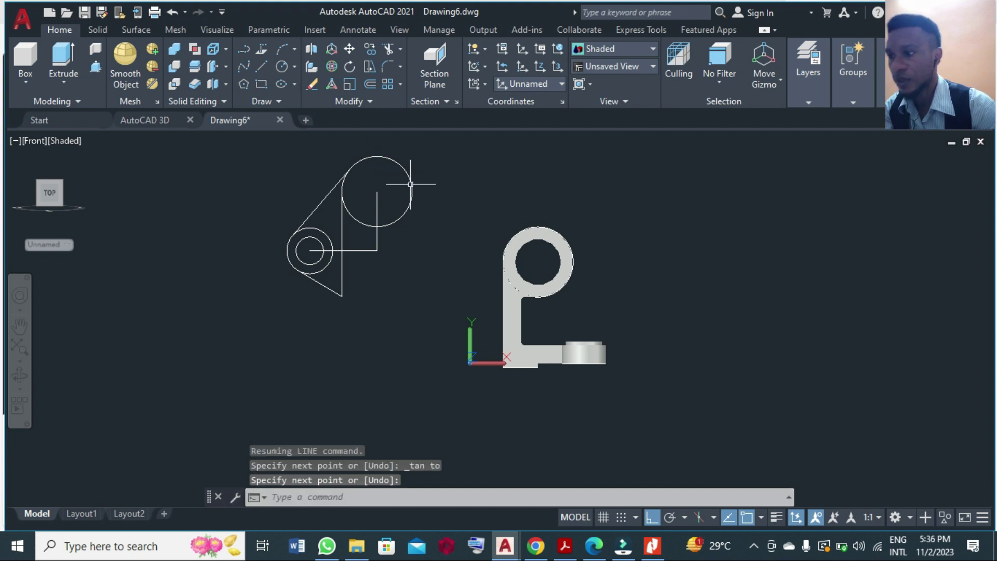
scroll(432, 212, down, 2)
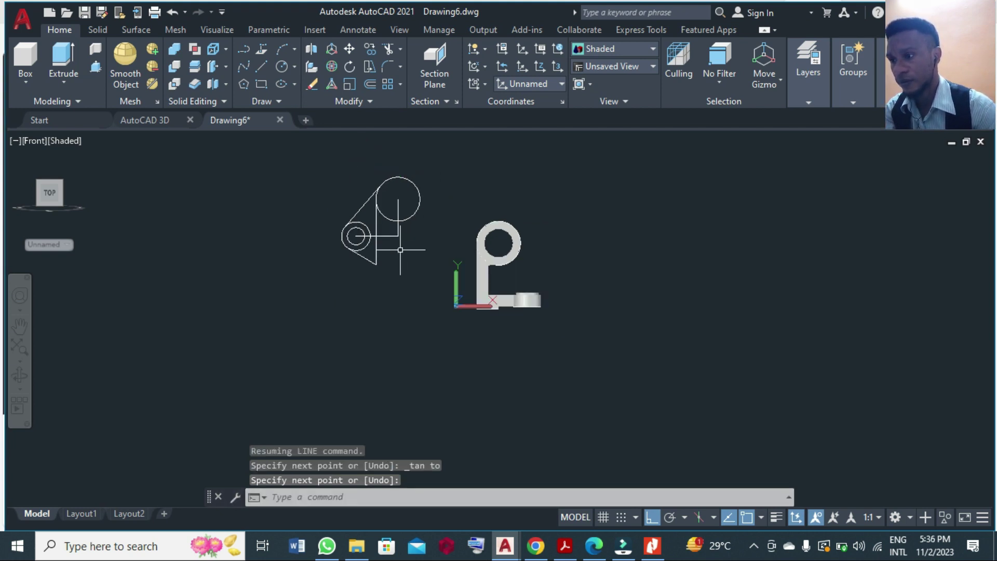
scroll(401, 250, up, 2)
Step: Erase the two construction lines at their junction with a crossing window
text(e)
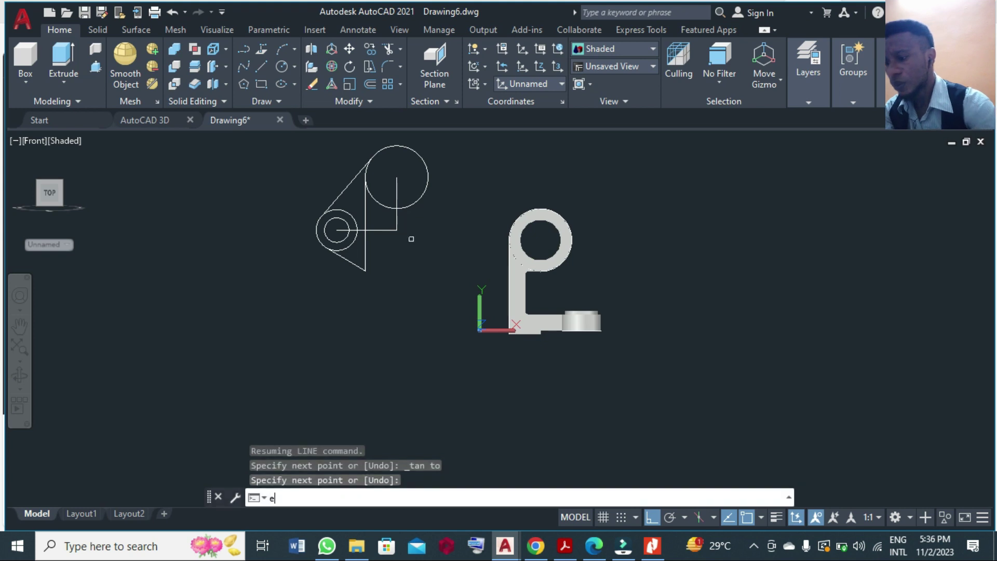
key(Return)
click(413, 243)
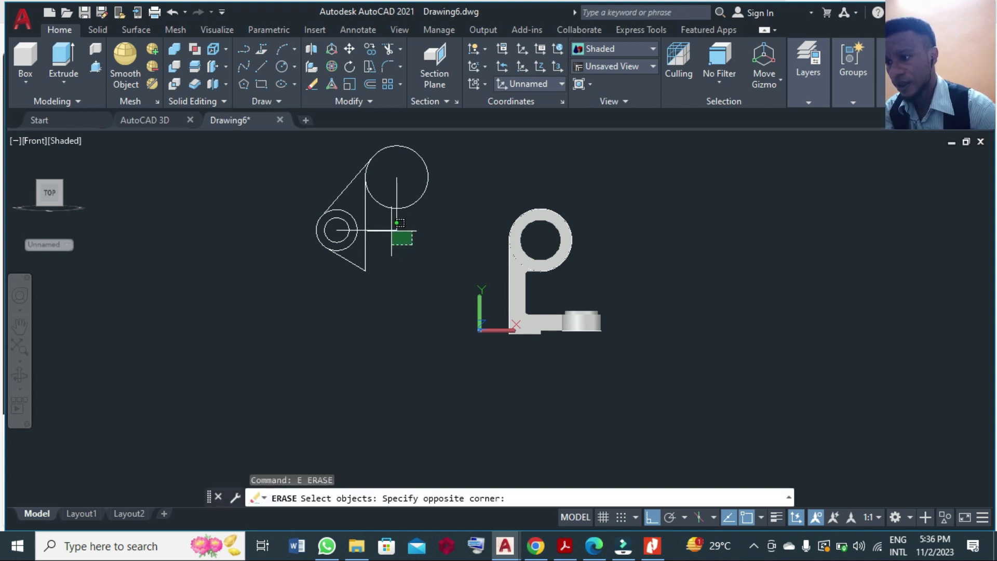
click(387, 224)
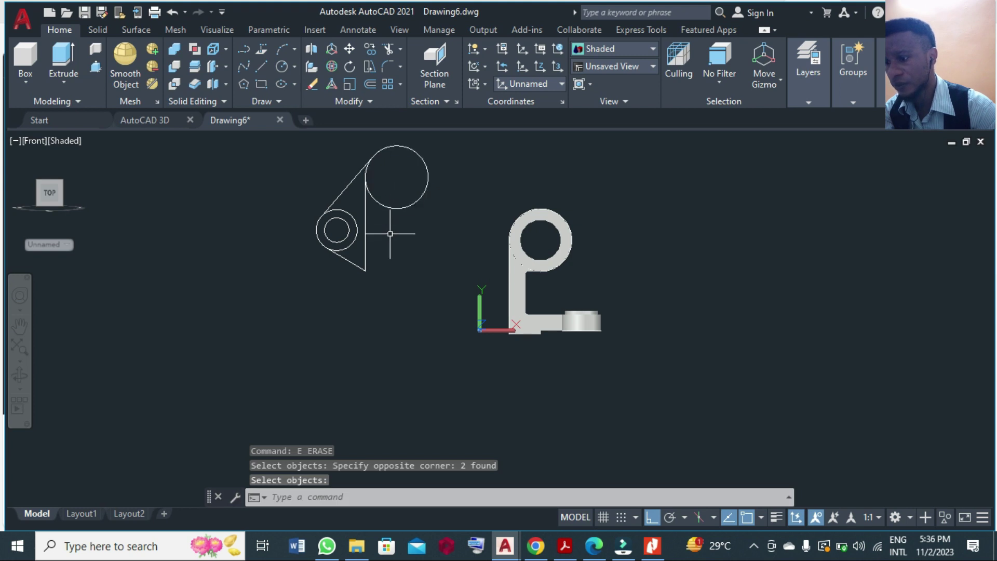
Step: Start TRIM with TR and drag across the geometry near the circles
text(tr)
key(Return)
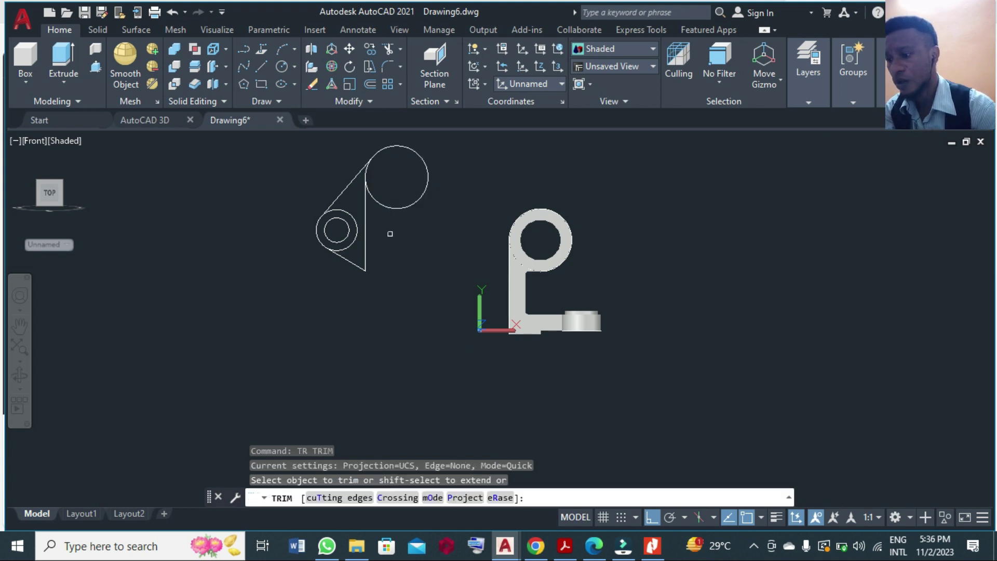
mouse_move(421, 212)
mouse_down()
mouse_move(399, 197)
mouse_move(397, 180)
mouse_move(397, 195)
mouse_up()
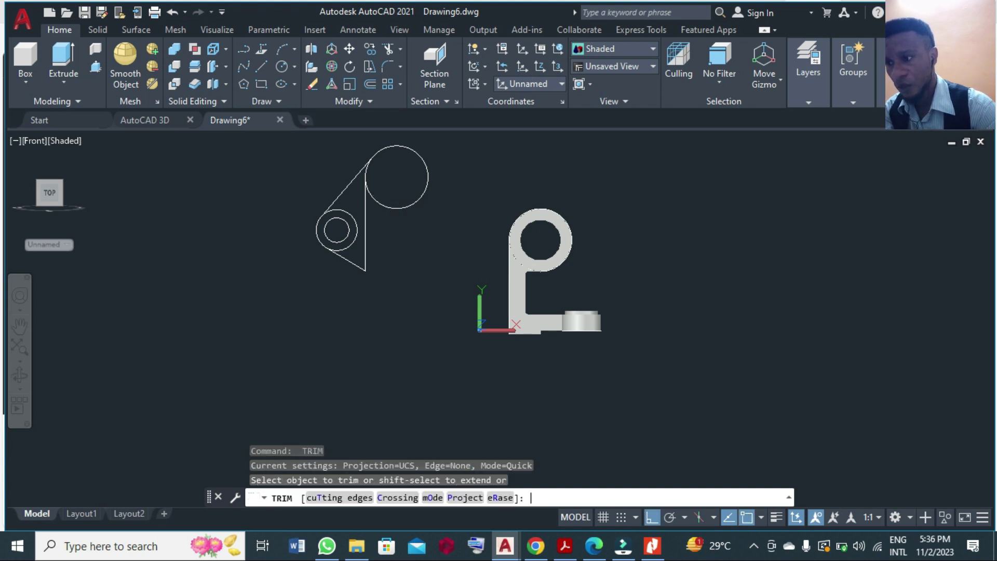
Step: Break the 115 circle at two chosen points, keeping only the short arc at the arm's top corner
click(375, 101)
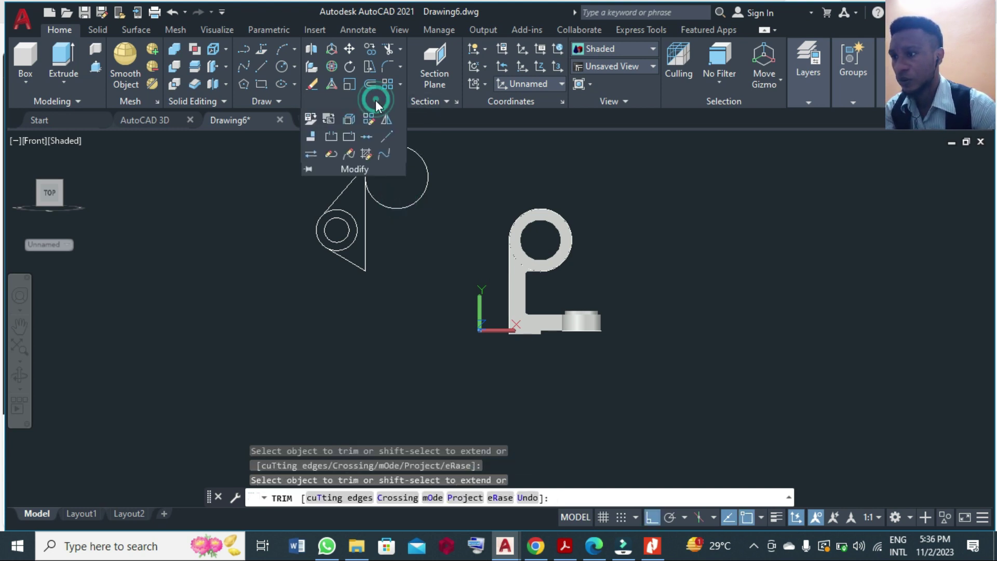
click(334, 135)
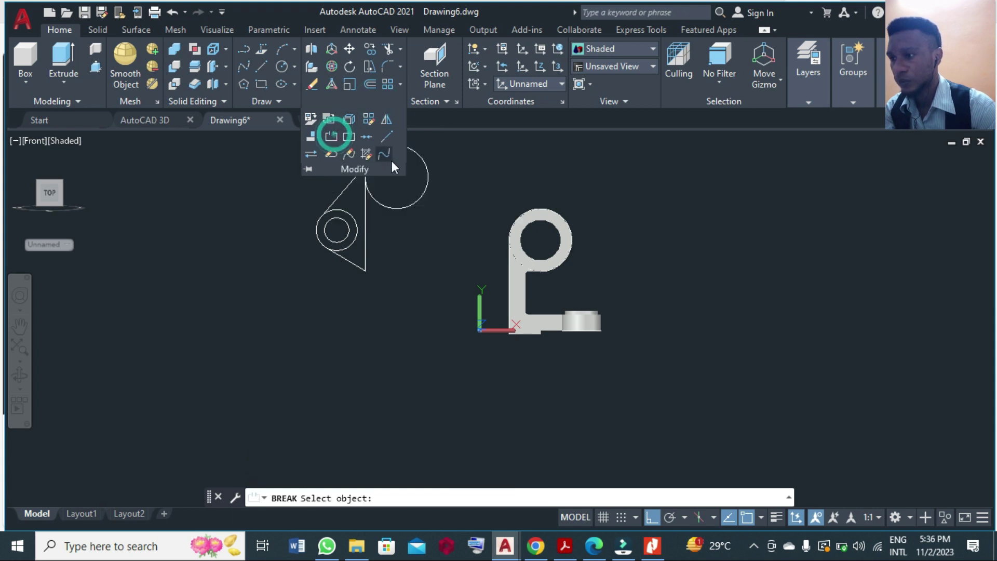
click(382, 201)
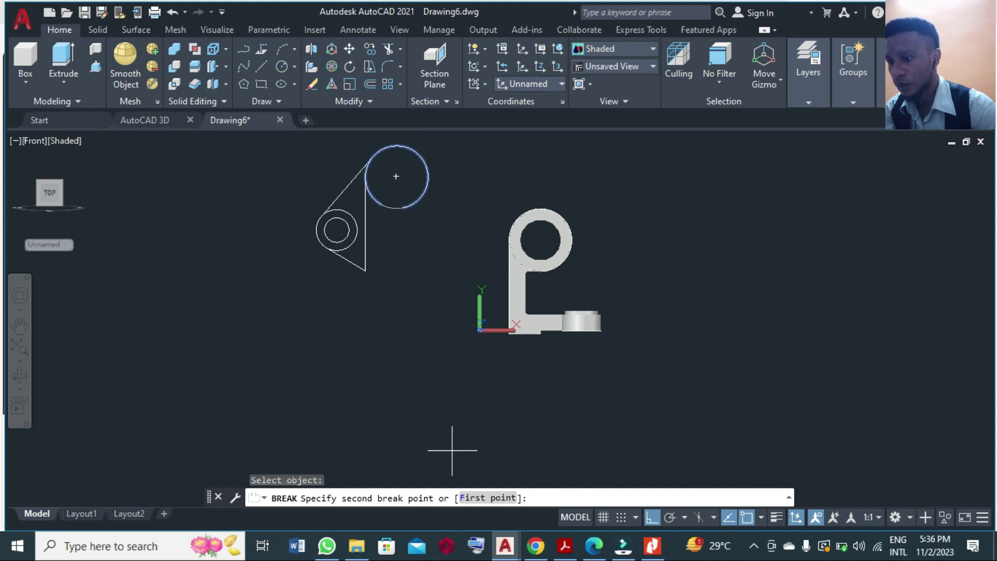
click(467, 498)
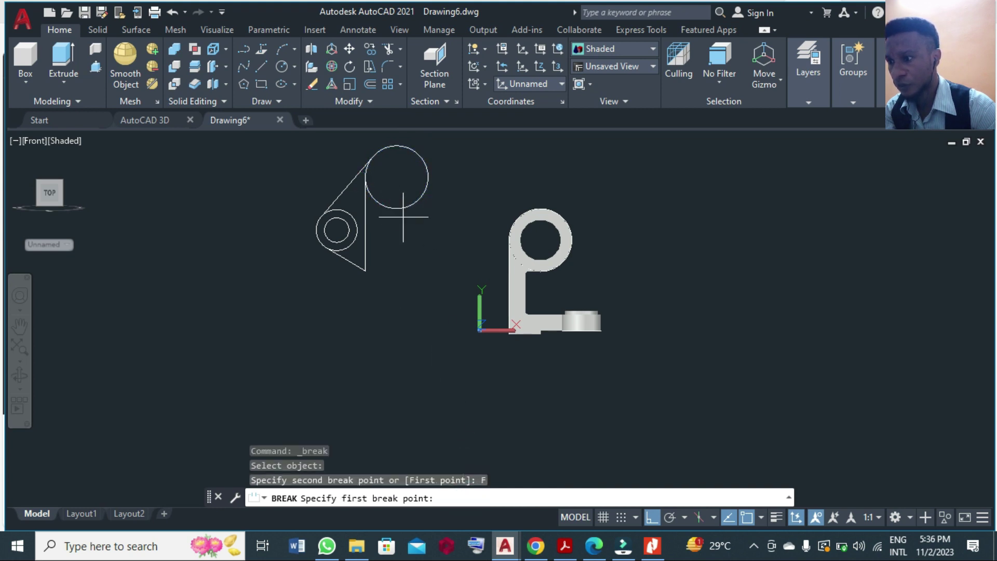
scroll(363, 185, up, 5)
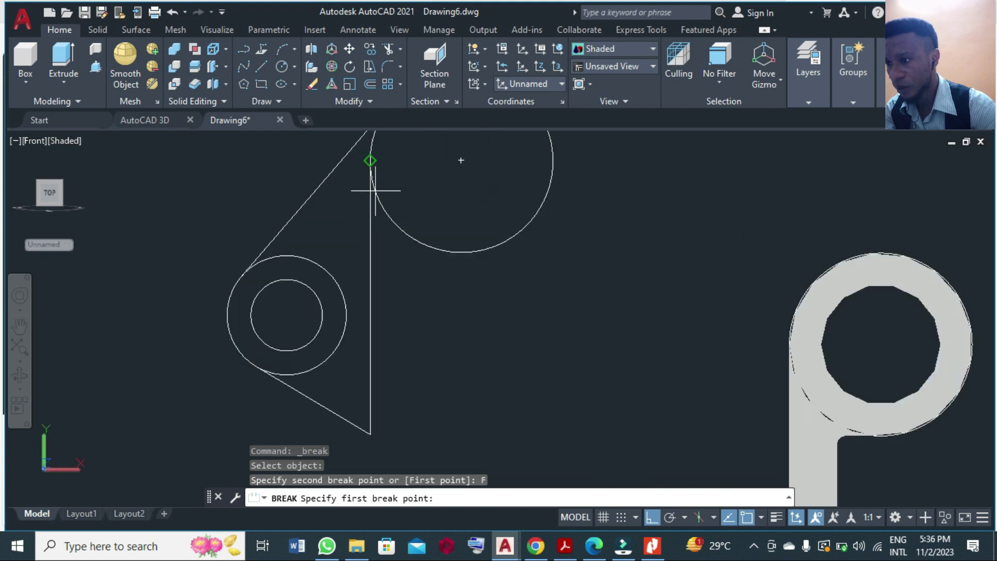
click(370, 161)
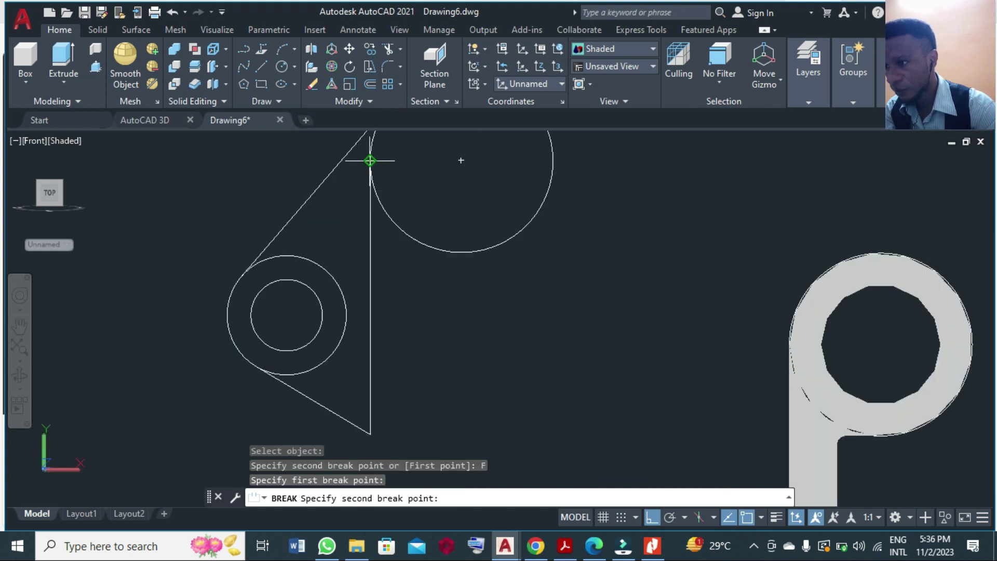
scroll(406, 247, down, 2)
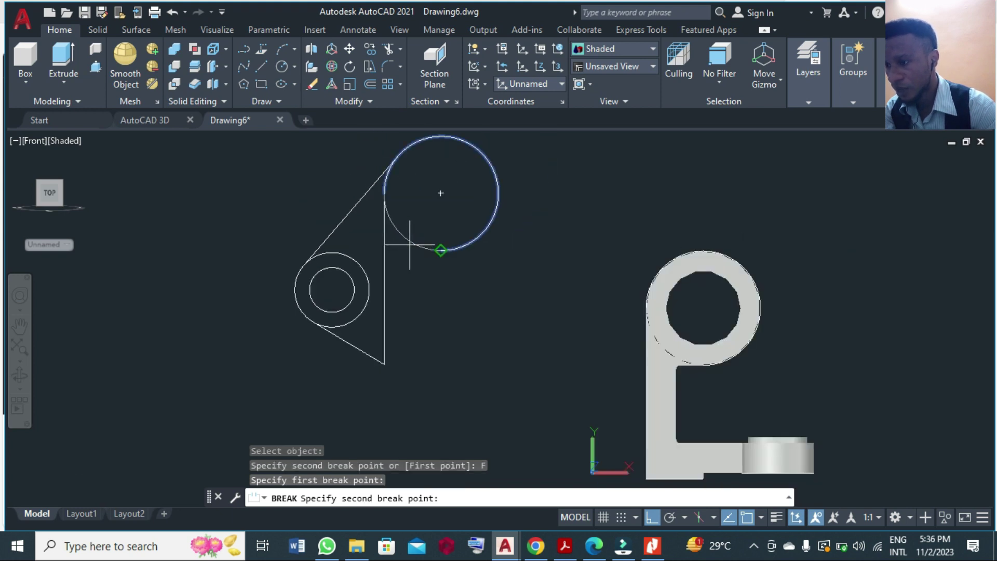
click(397, 154)
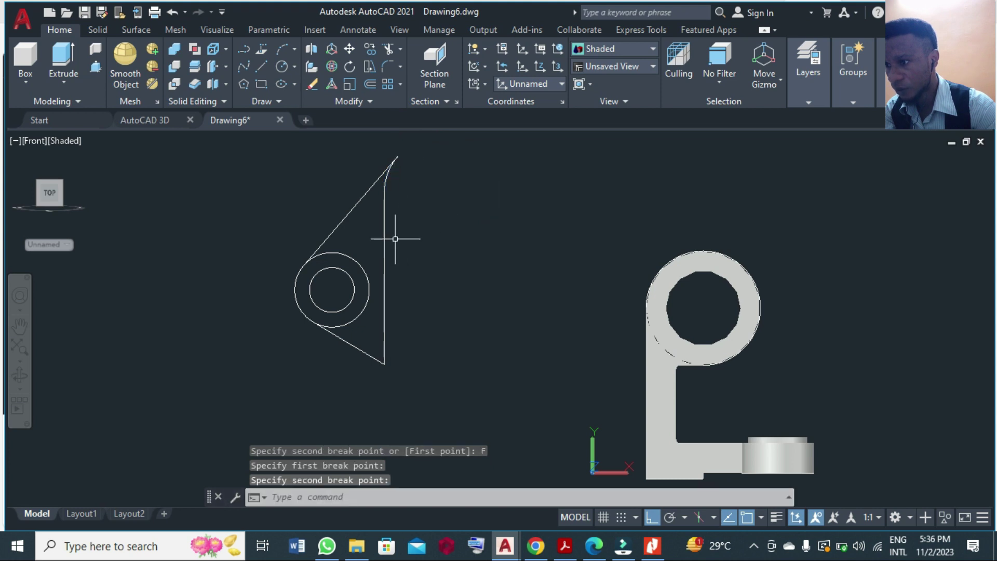
scroll(407, 233, down, 2)
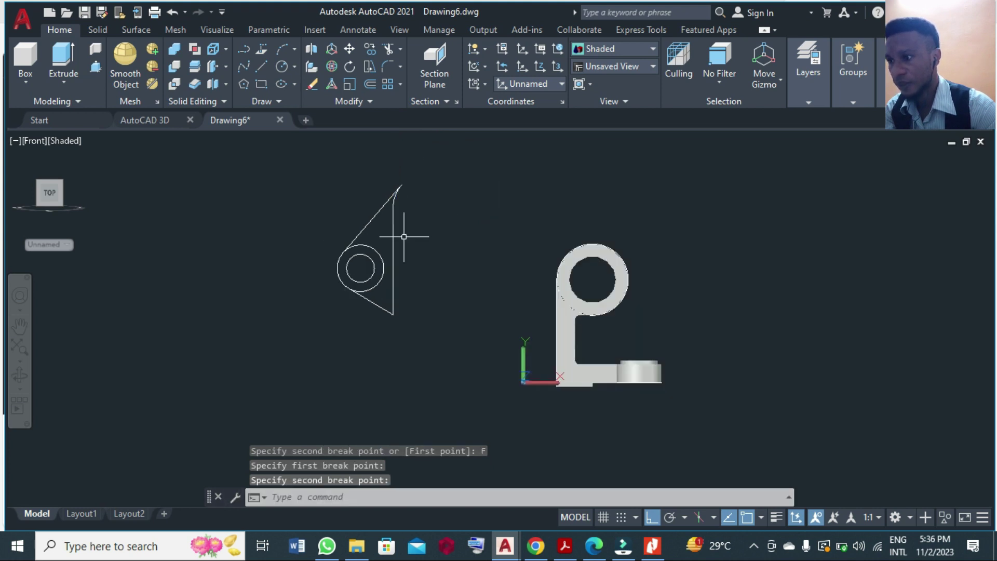
scroll(301, 307, down, 2)
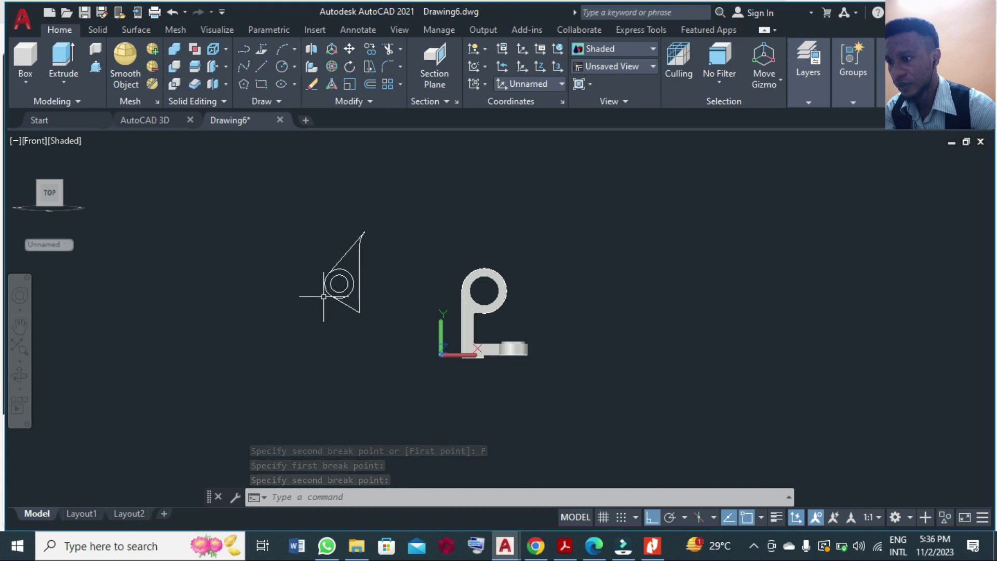
Step: Press-pull the triangular arm profile to a height of 26
scroll(293, 297, up, 2)
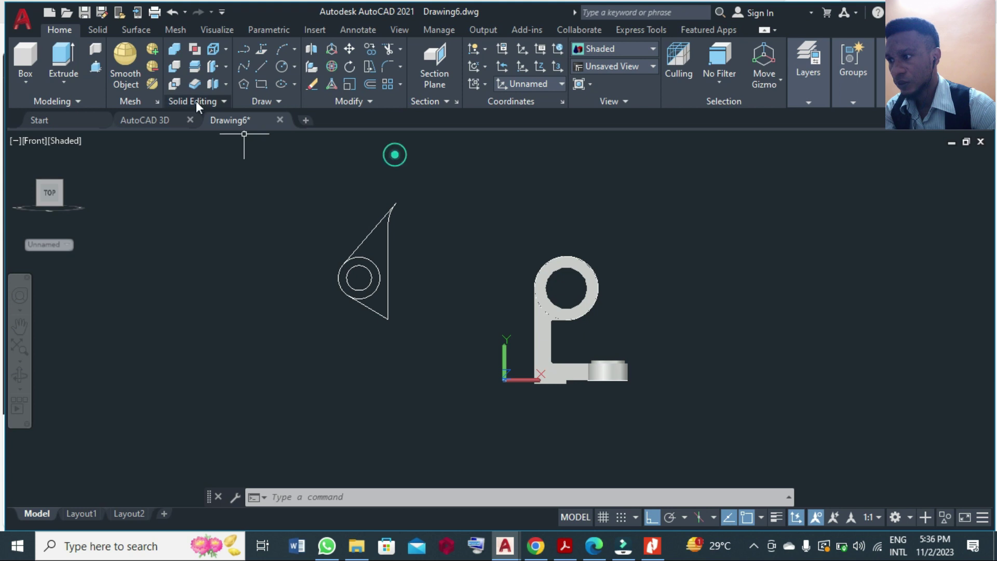
text(presspull)
key(Return)
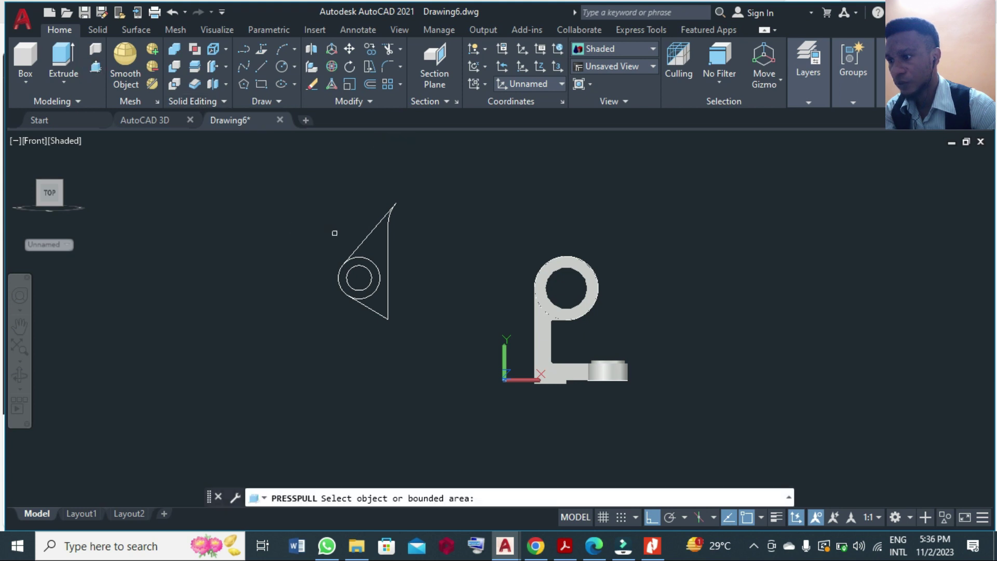
click(385, 246)
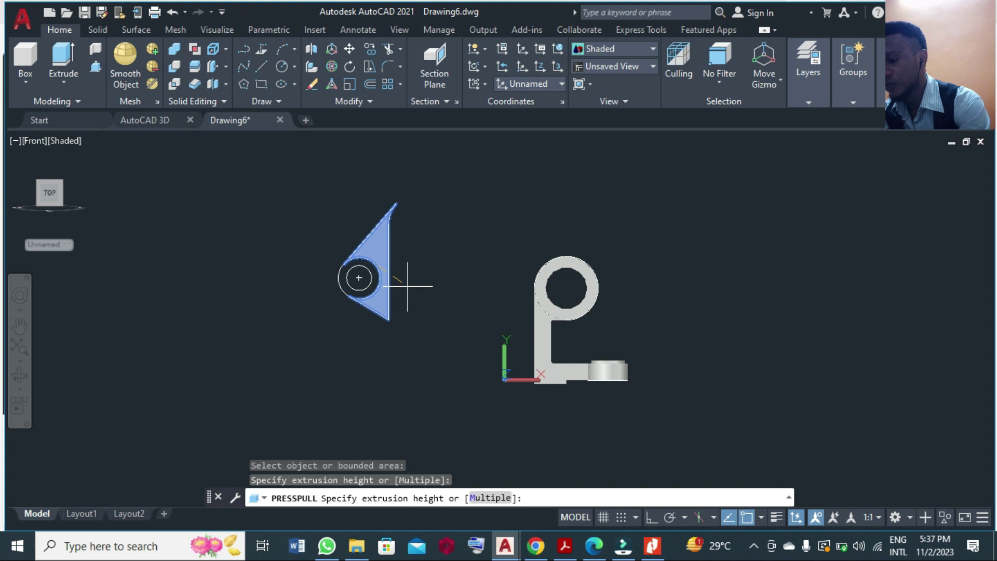
text(6)
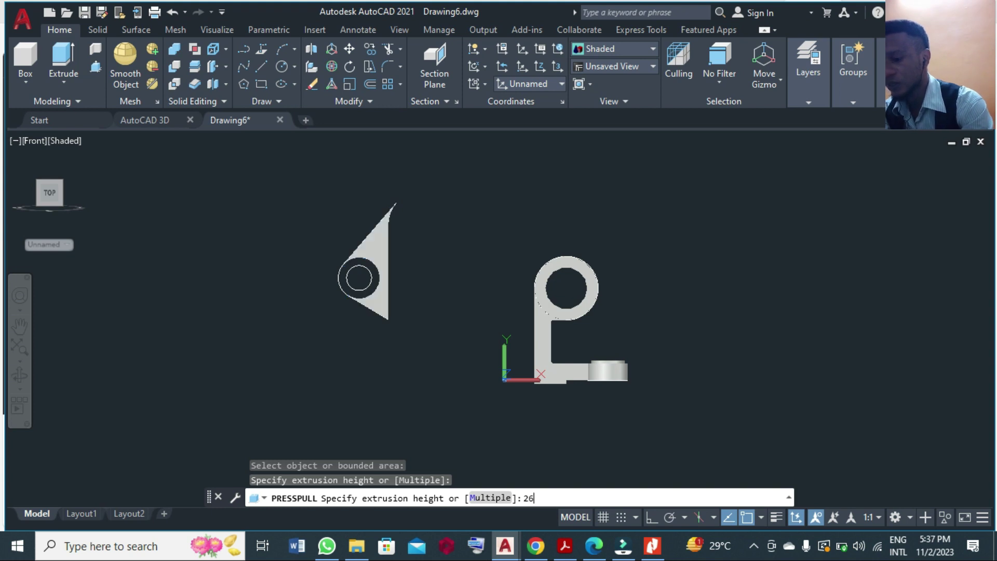
key(Return)
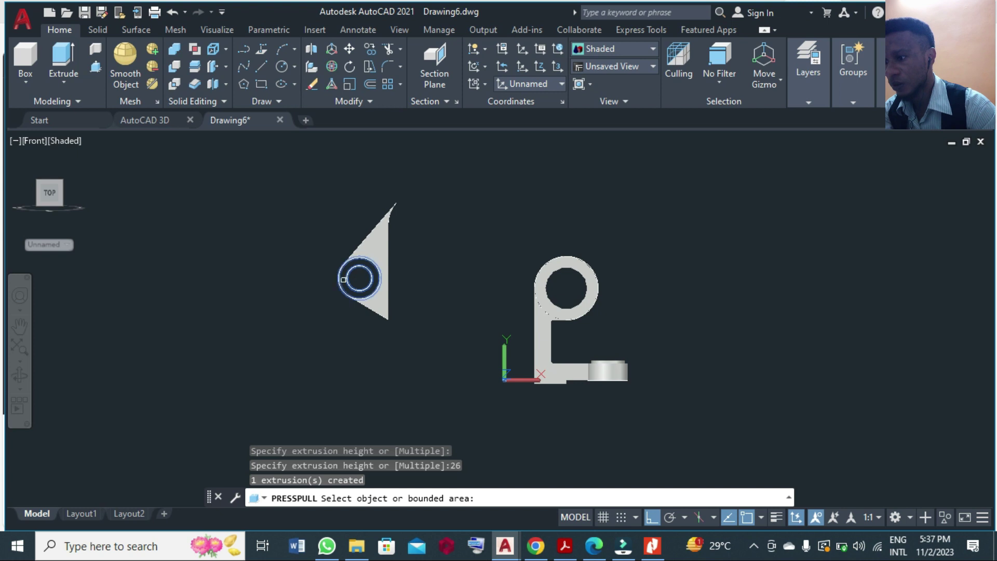
Step: Press-pull the holed end ring 50 into a hub
click(359, 278)
key(F8)
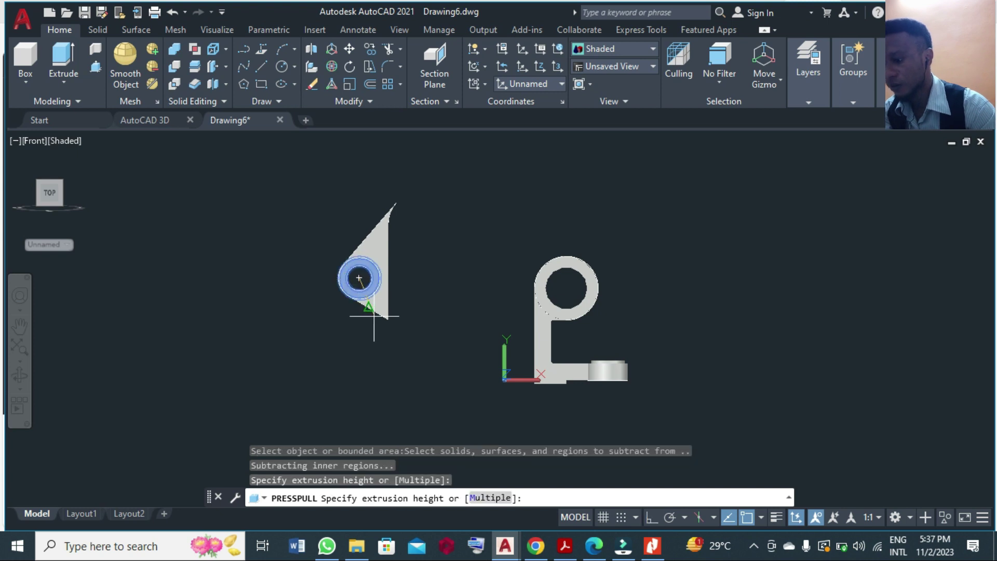
text(50)
key(Return)
key(F8)
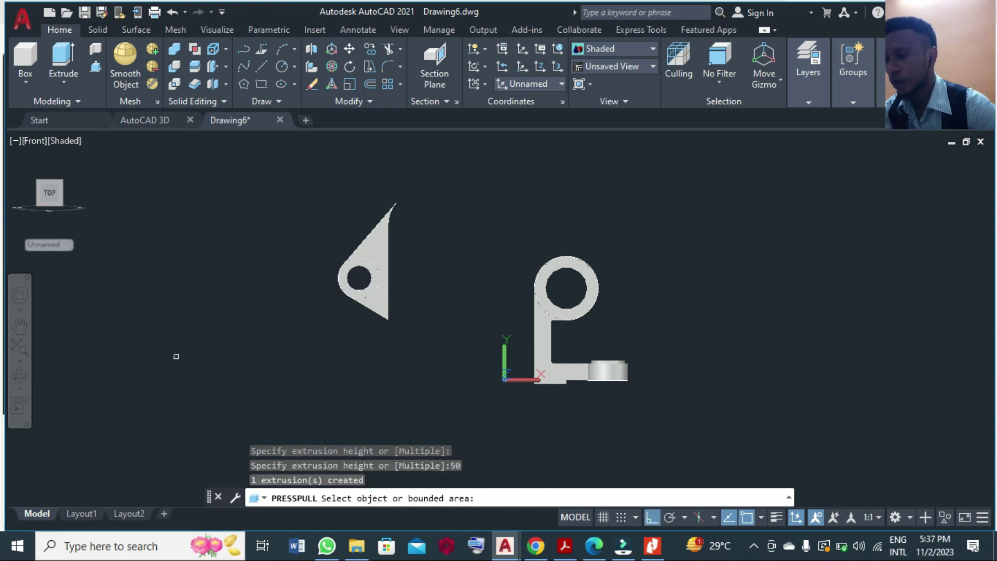
key(Return)
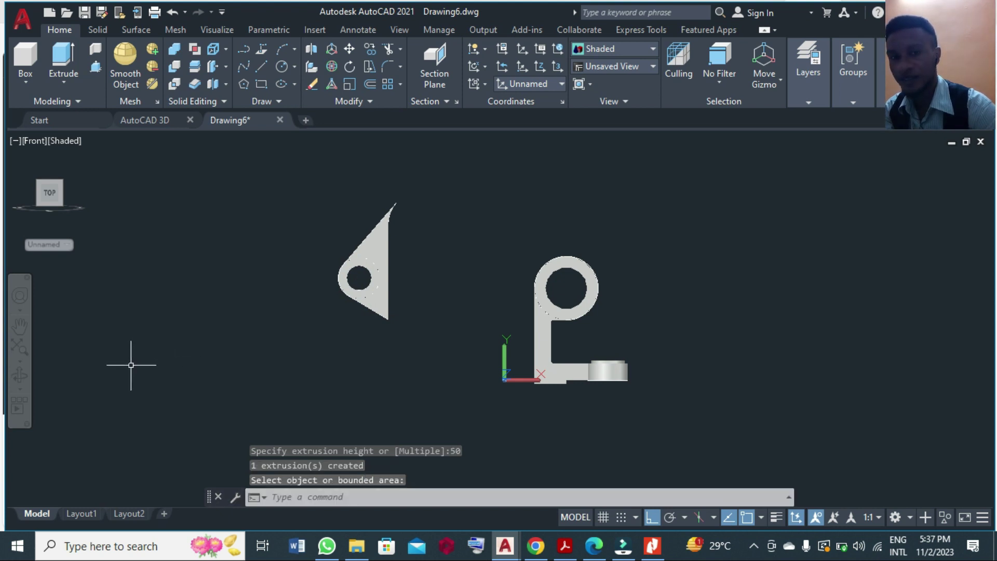
Step: Move the arm's end boss 12 units along the Y axis with the gizmo
shift+middle_drag(345, 279, 377, 331)
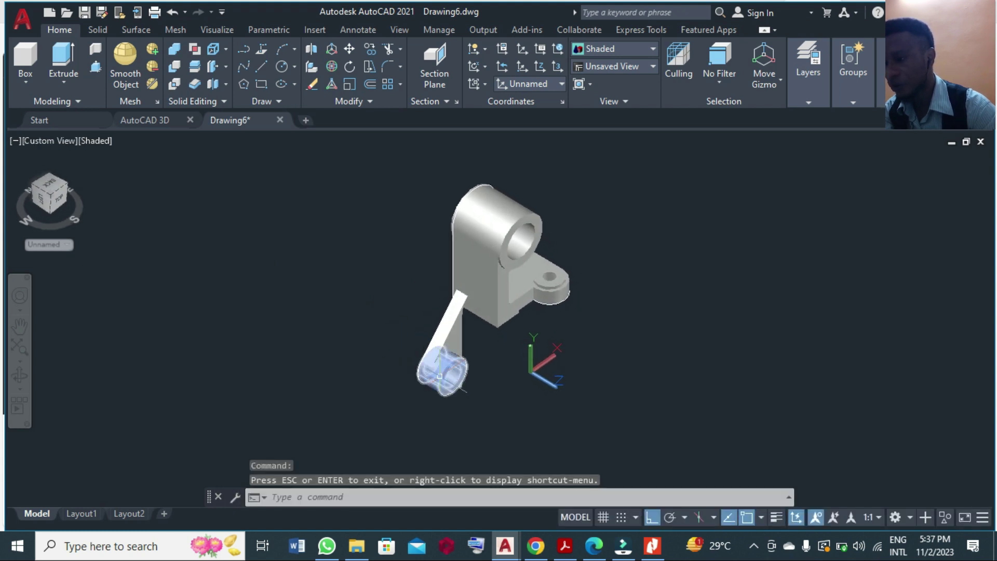
click(439, 376)
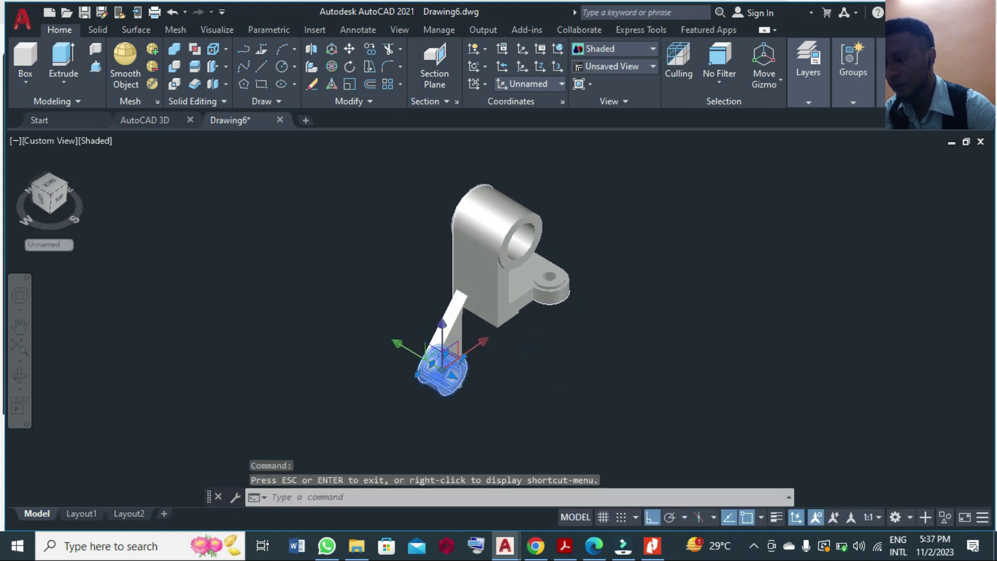
click(400, 344)
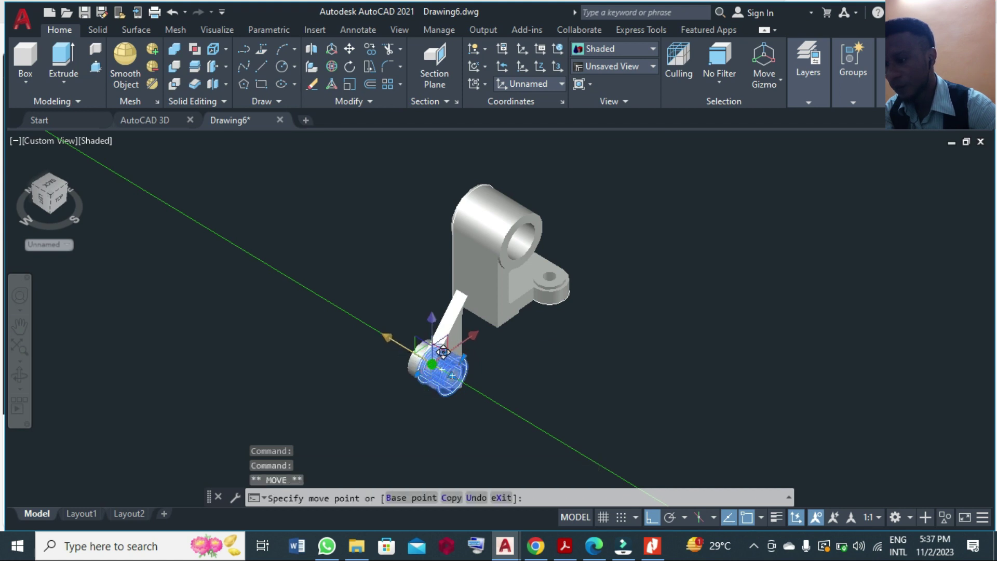
text(12)
key(Return)
key(Escape)
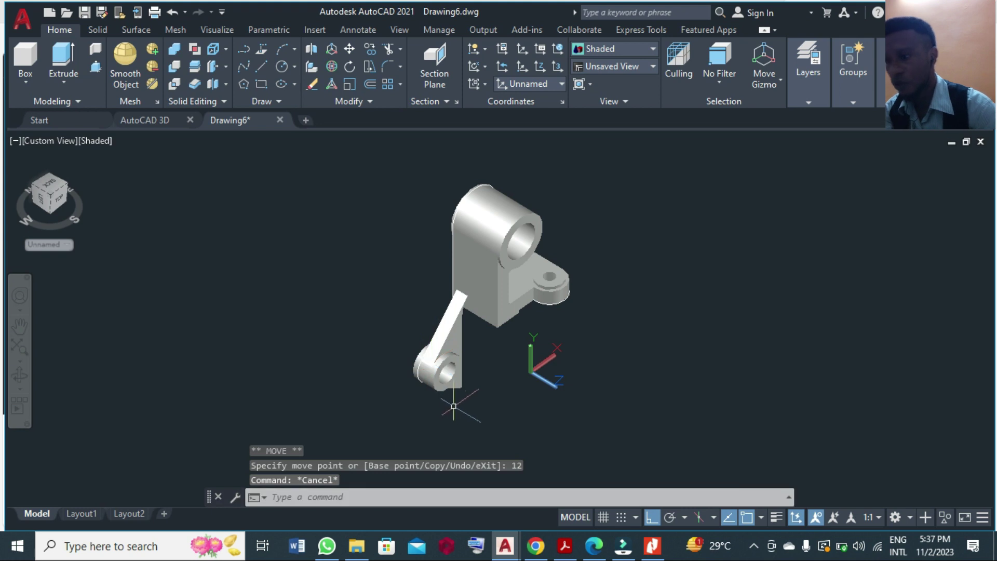
Step: Orbit the model round to a side view
scroll(471, 407, up, 2)
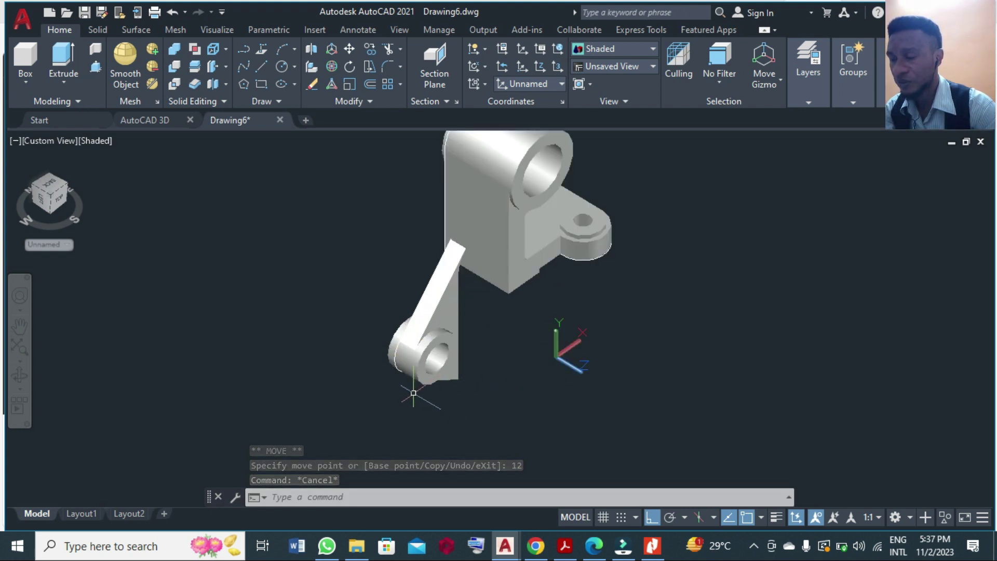
click(22, 375)
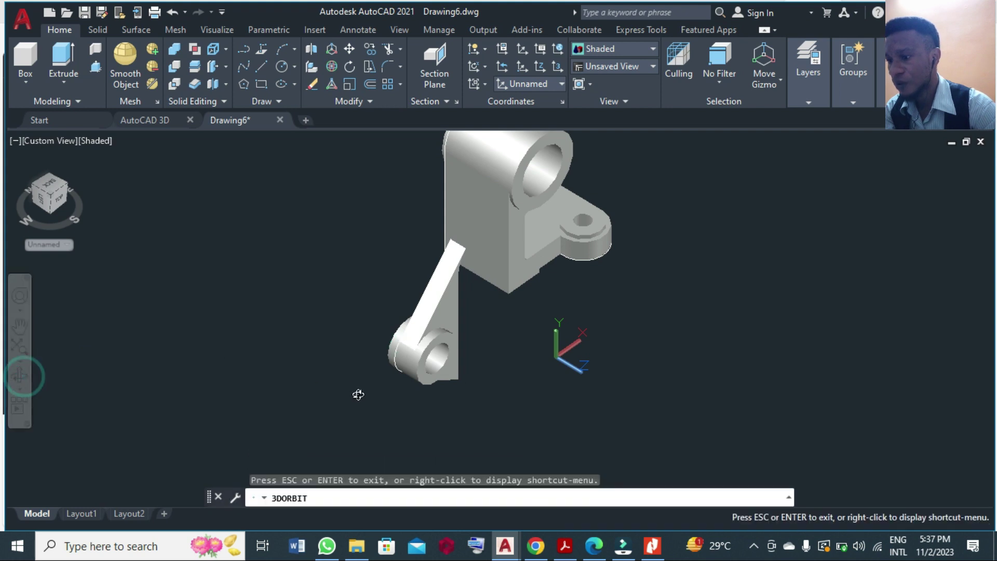
drag(367, 394, 438, 329)
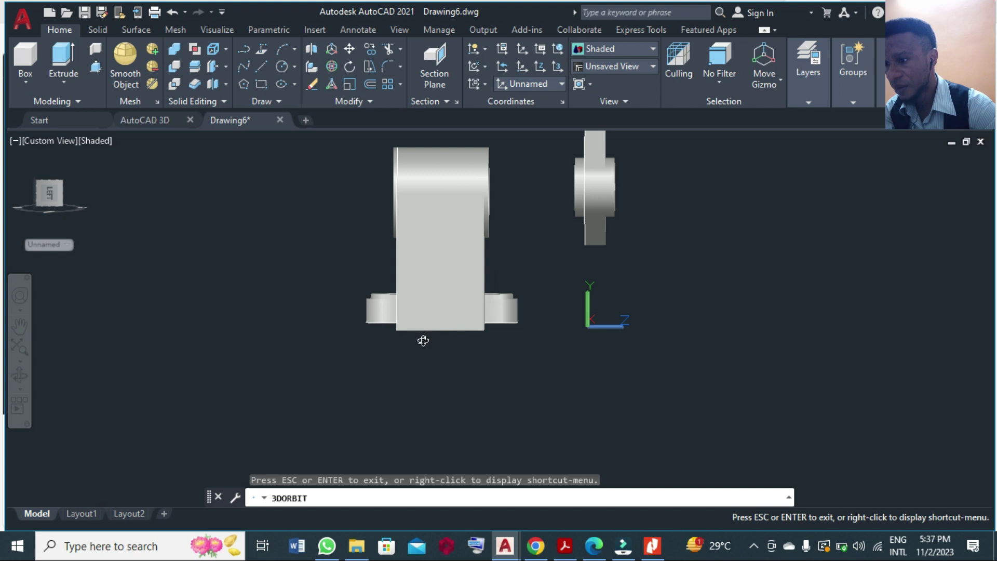
Step: Move the arm's 8 objects from their bottom midpoint to the bracket's bottom midpoint
key(Escape)
text(m)
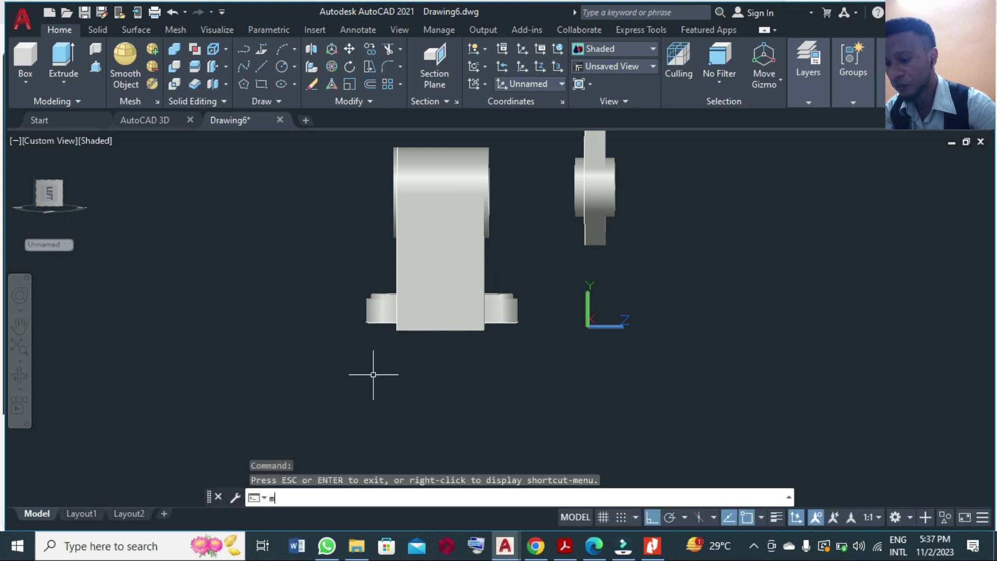
key(Return)
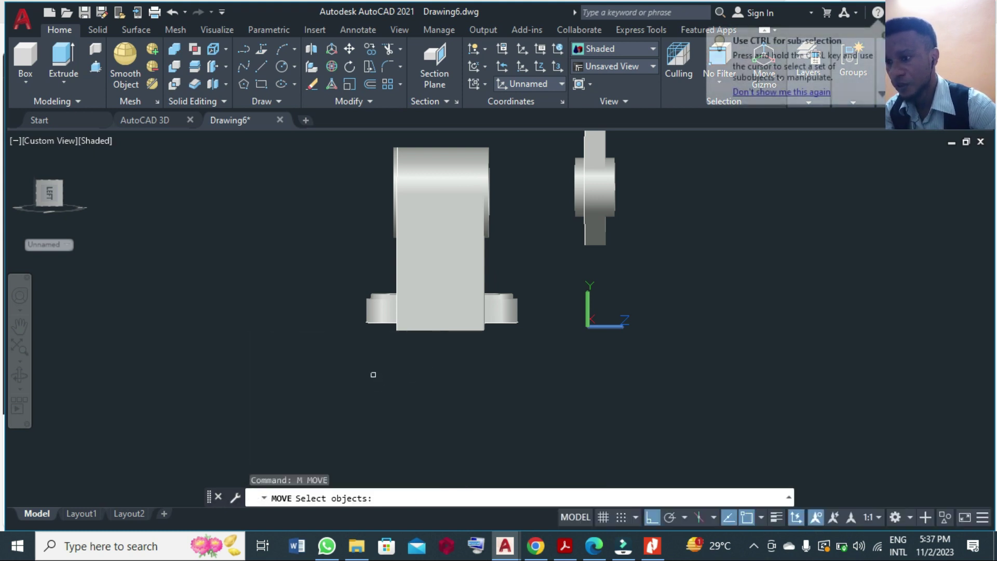
scroll(405, 414, down, 2)
click(583, 318)
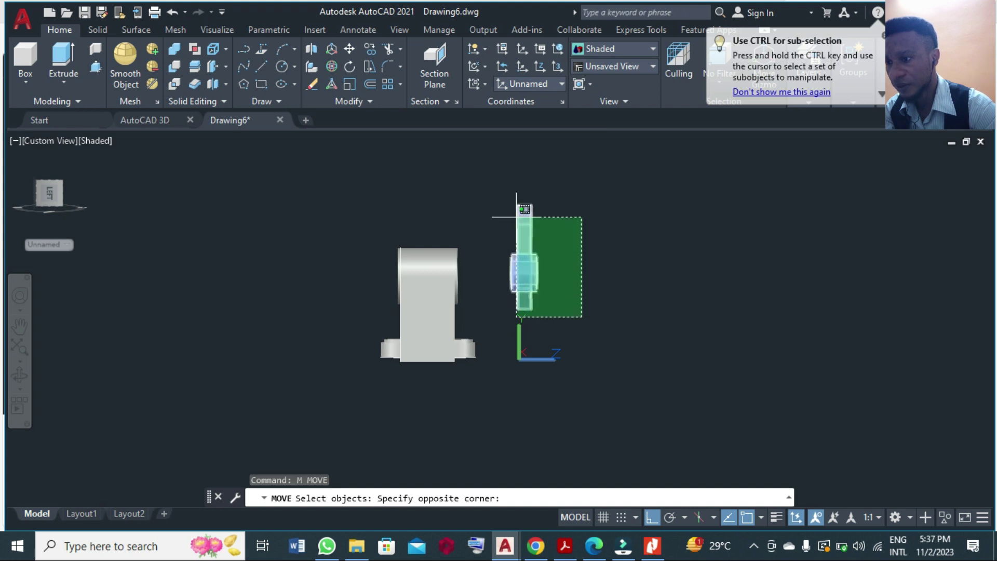
click(478, 167)
key(Return)
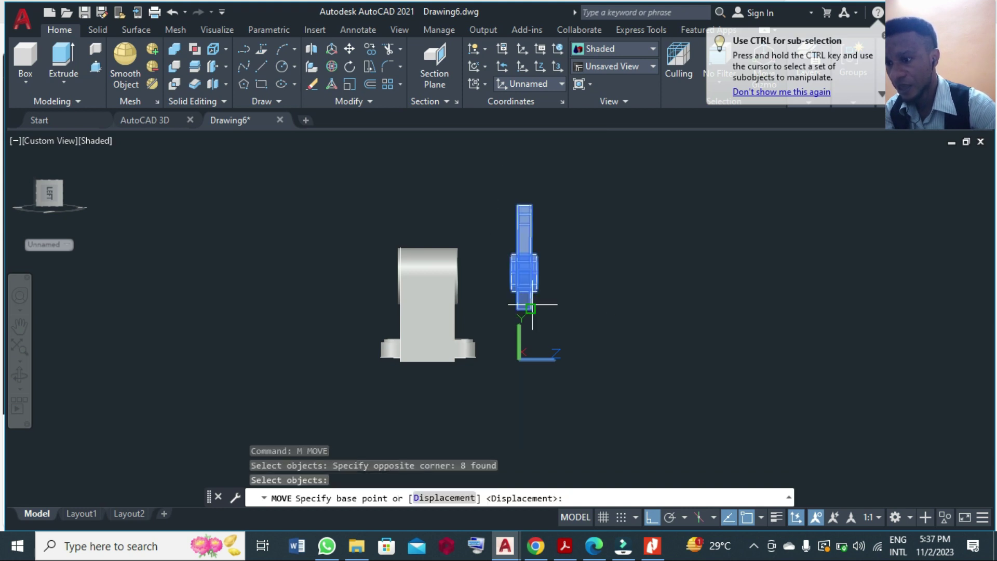
scroll(530, 321, up, 4)
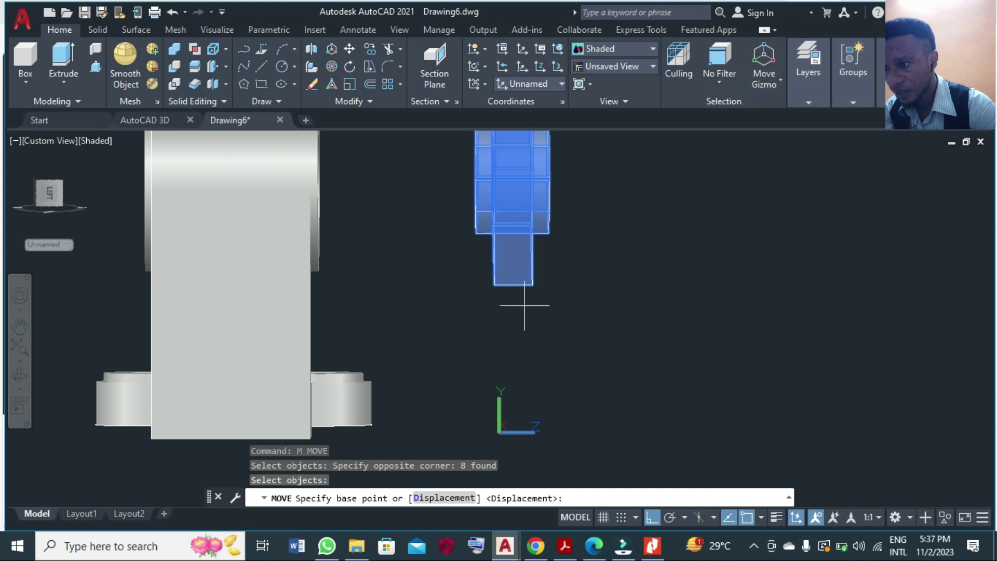
click(512, 283)
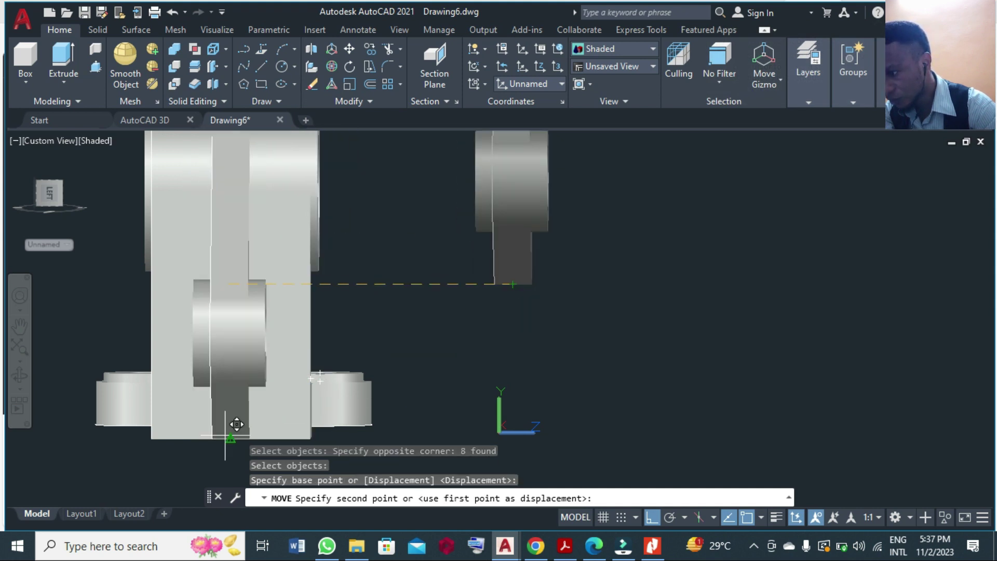
click(229, 438)
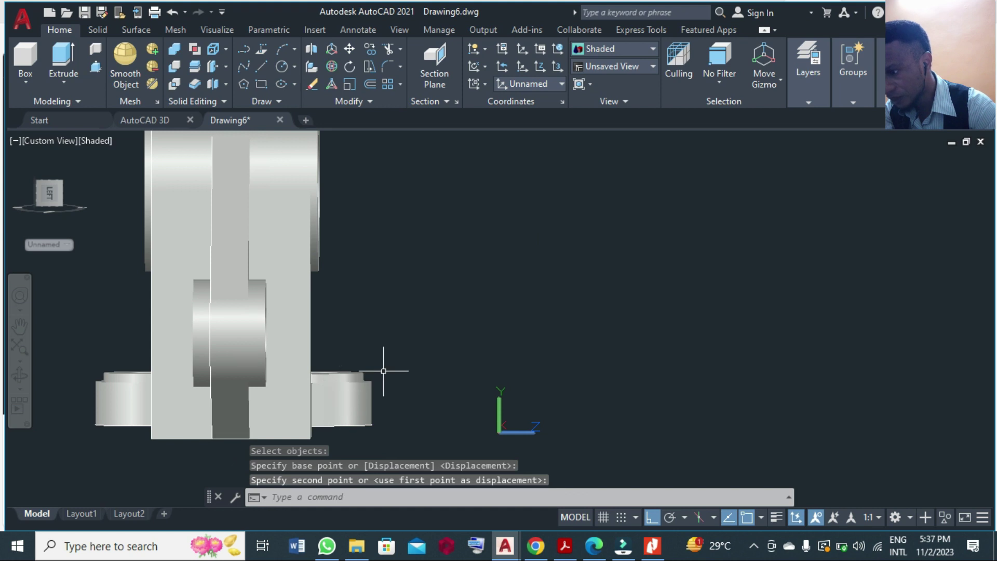
scroll(583, 222, down, 4)
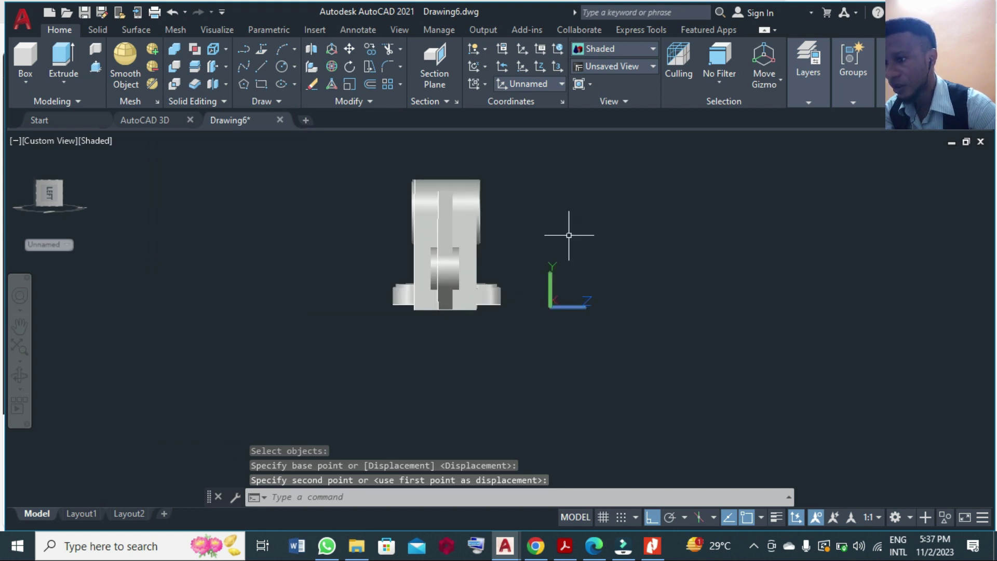
Step: Orbit the bracket model and close the low-battery notification
click(20, 375)
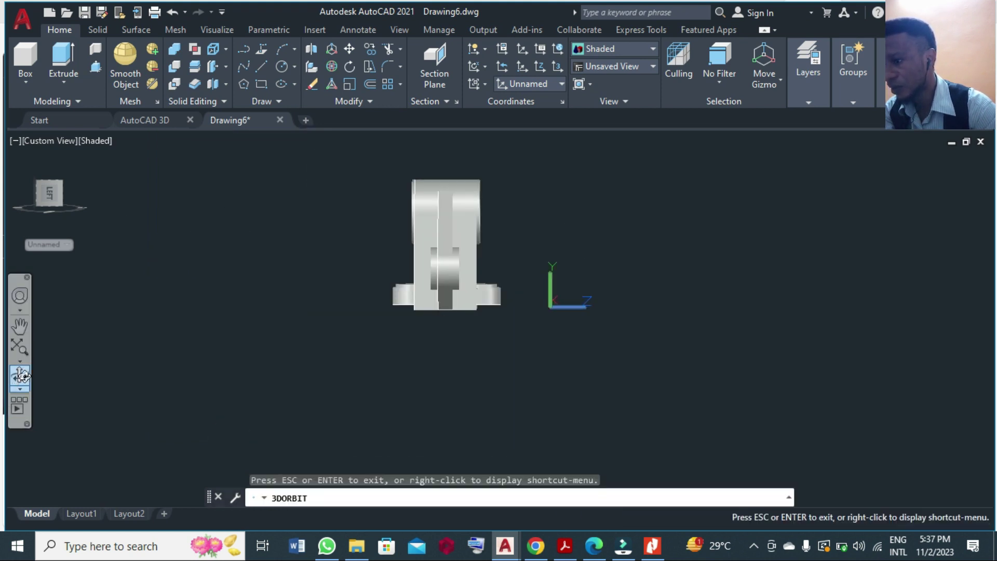
drag(468, 237, 337, 269)
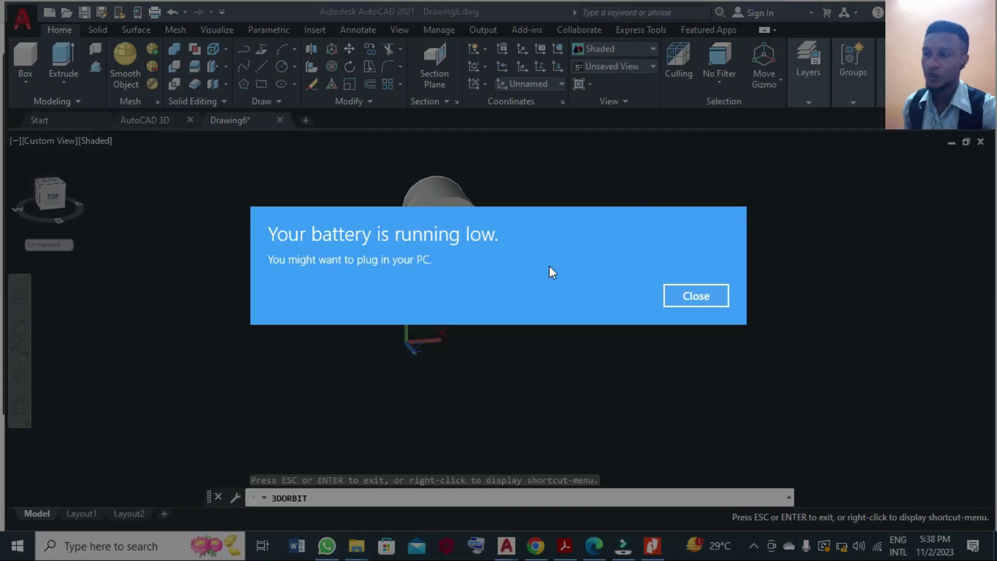
click(688, 295)
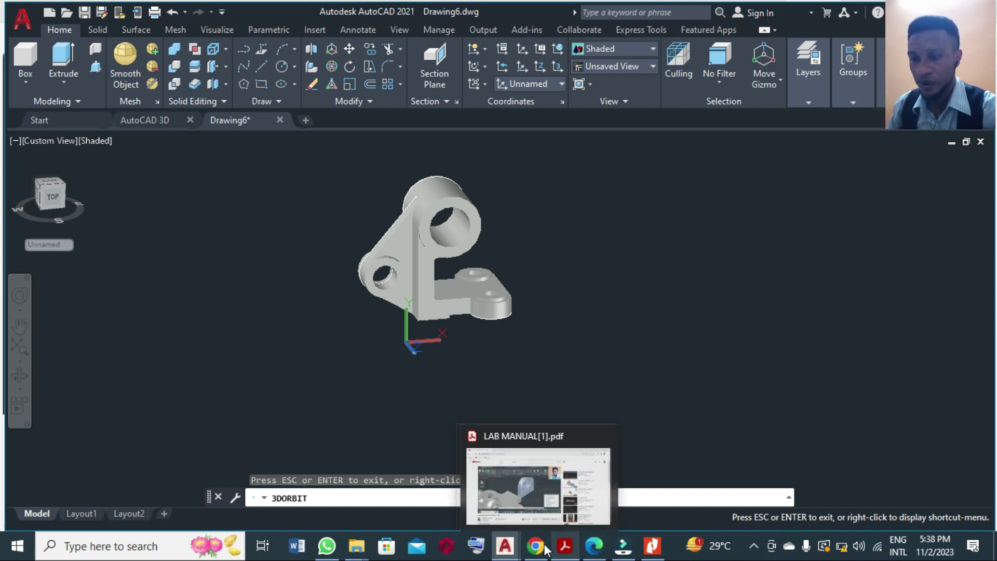
click(655, 548)
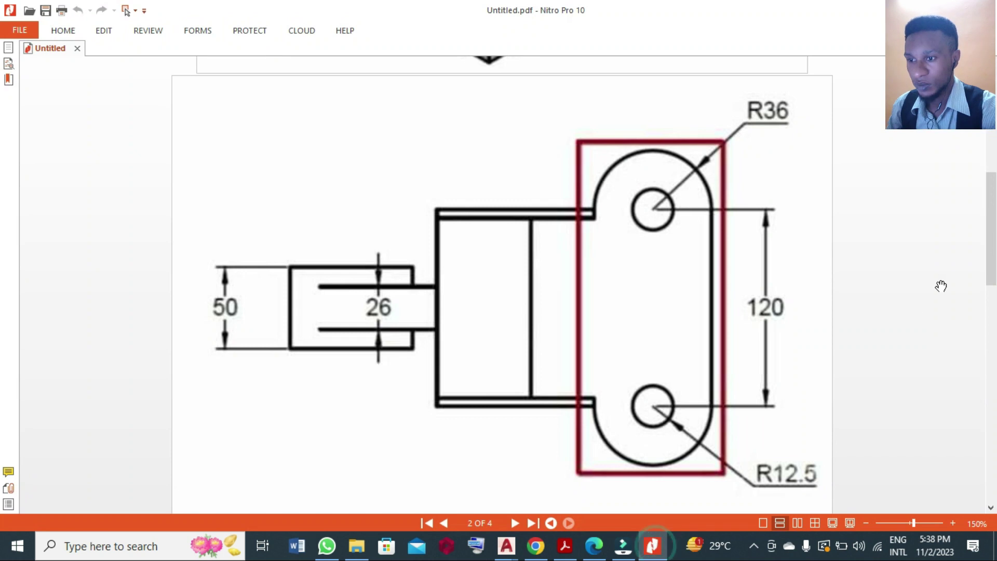
scroll(991, 263, up, 5)
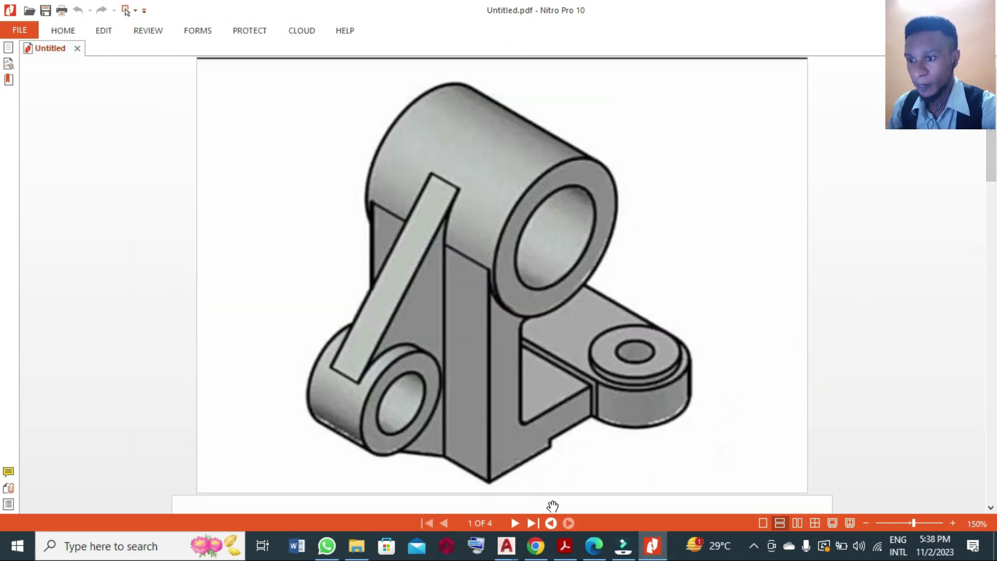
mouse_move(507, 544)
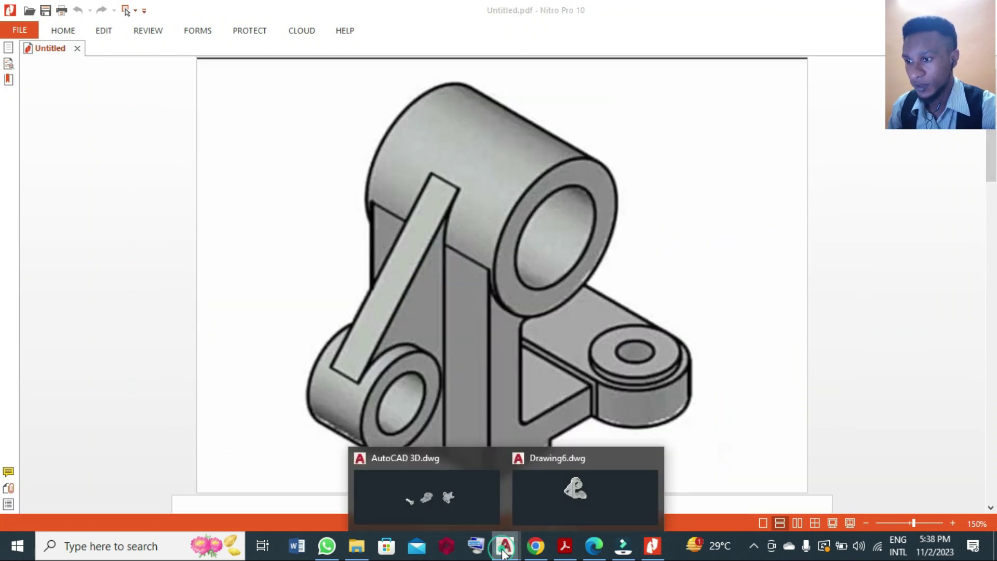
click(575, 486)
drag(436, 288, 369, 304)
Step: Union all 24 bracket solids into one body
key(Escape)
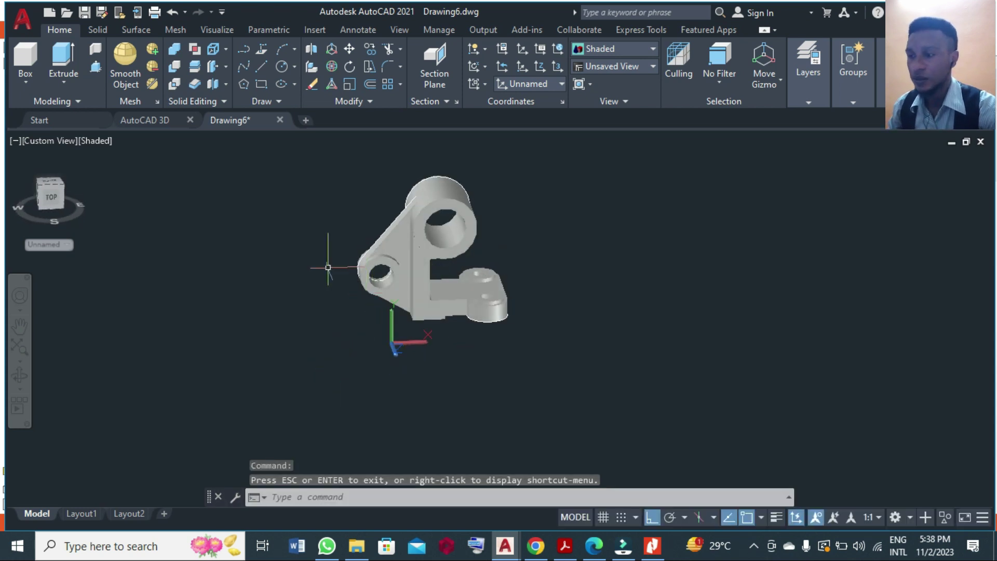
click(172, 48)
click(306, 154)
click(551, 387)
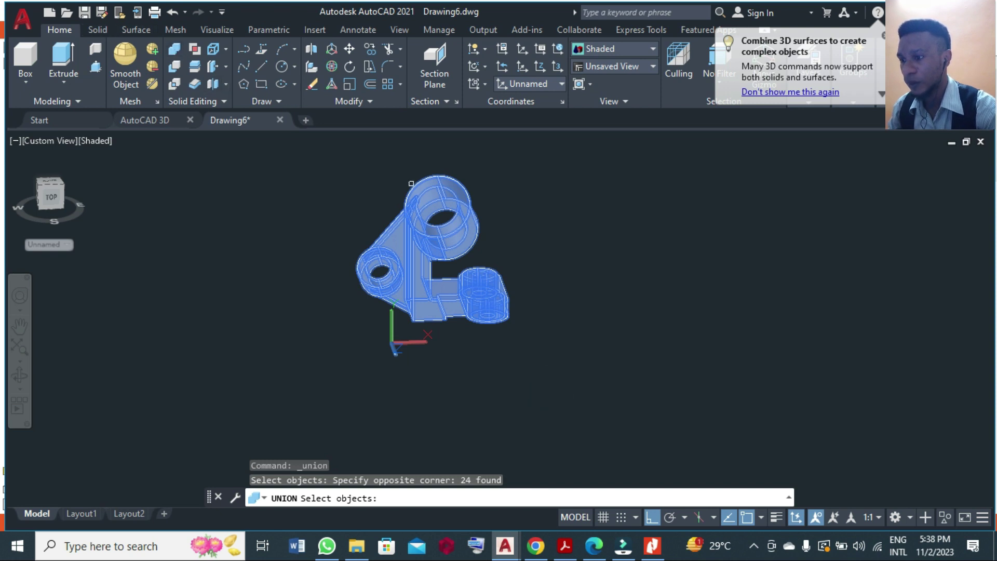
key(Return)
Step: Move the merged solid to the left, using the top boss as base point
text(m)
key(Return)
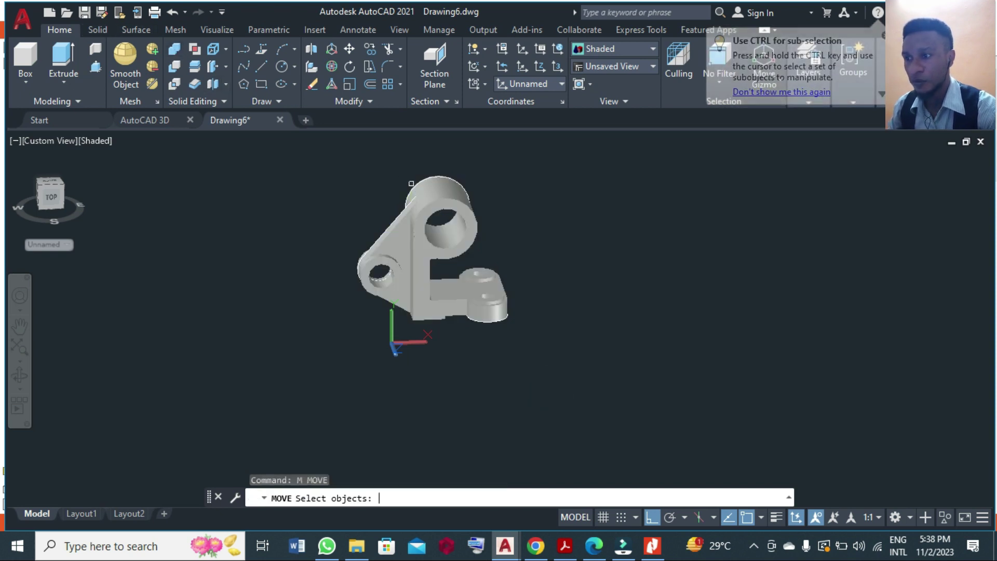
click(436, 213)
key(Return)
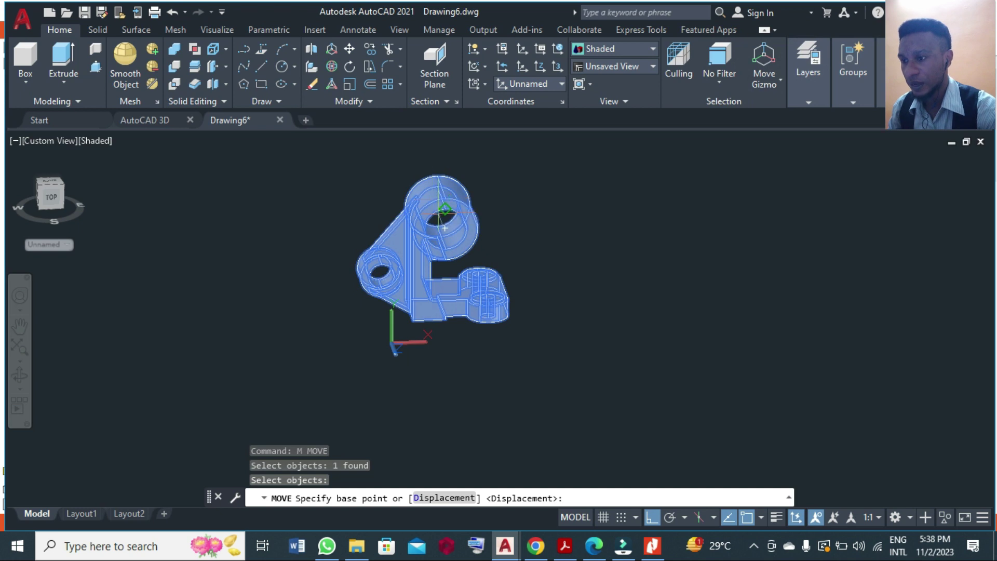
click(442, 202)
click(248, 209)
Step: Erase the 17 leftover wireframe outlines with a window selection
text(e)
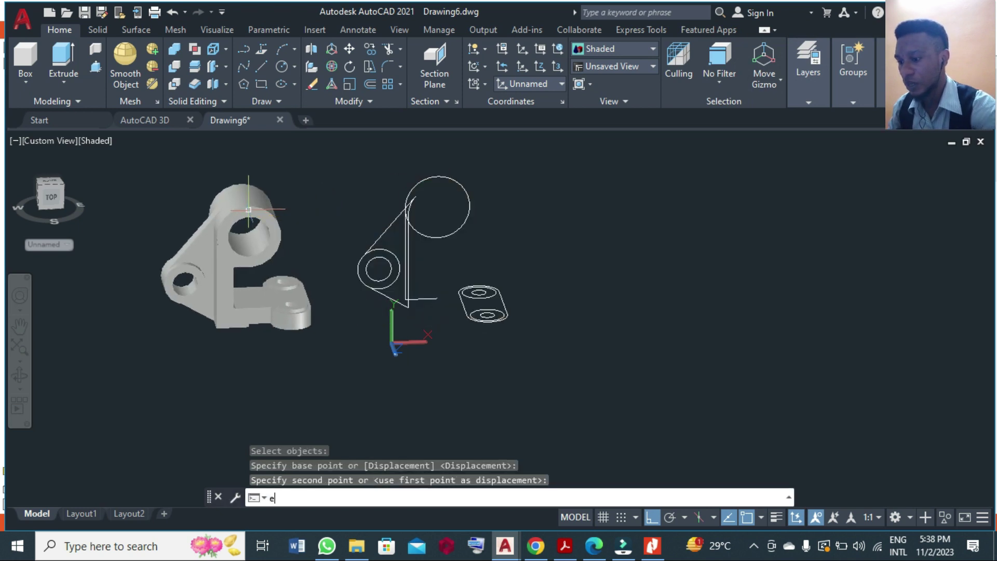
key(Return)
click(335, 150)
click(566, 387)
key(Return)
text(m)
key(Return)
key(Return)
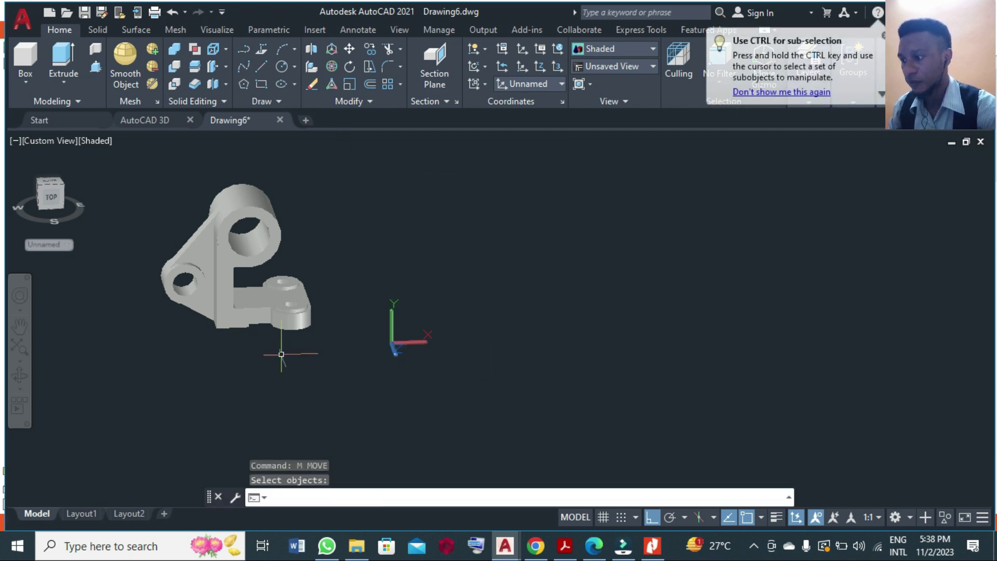
click(20, 375)
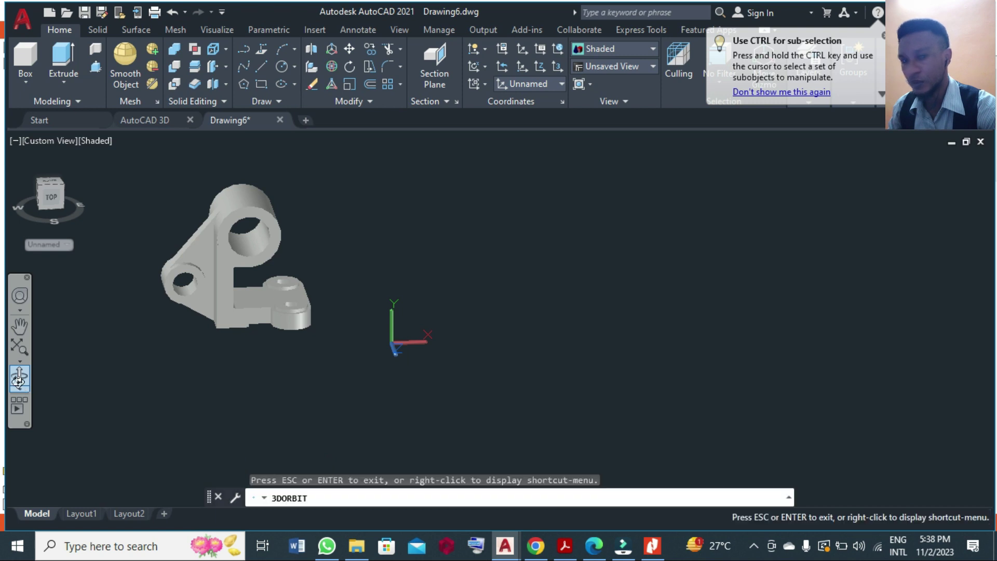
drag(330, 261, 311, 260)
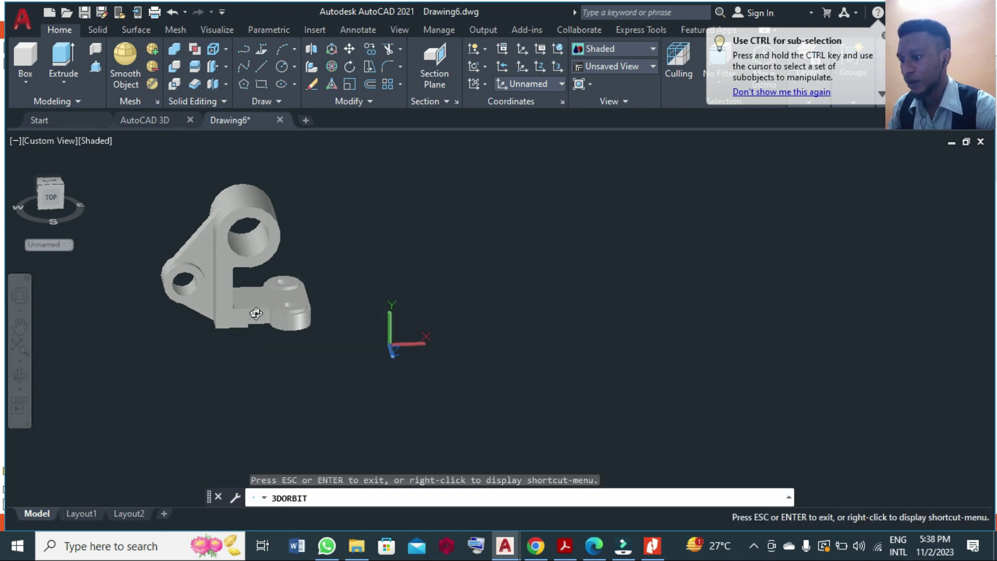
drag(272, 301, 191, 352)
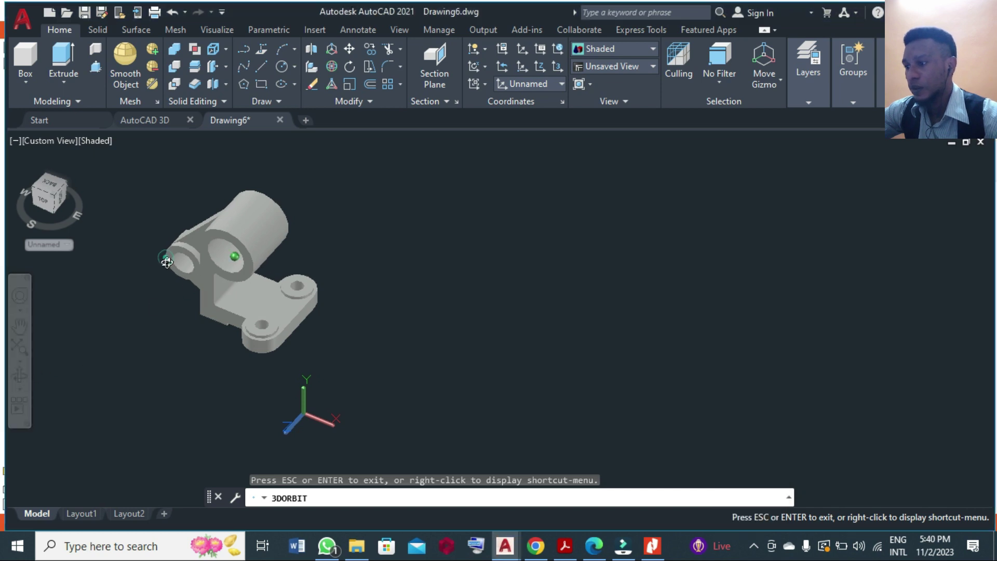
mouse_move(197, 264)
mouse_down()
mouse_move(232, 241)
mouse_move(241, 200)
mouse_move(253, 213)
mouse_move(223, 256)
mouse_move(164, 290)
mouse_move(232, 249)
mouse_move(301, 185)
mouse_move(253, 244)
mouse_move(194, 268)
mouse_up()
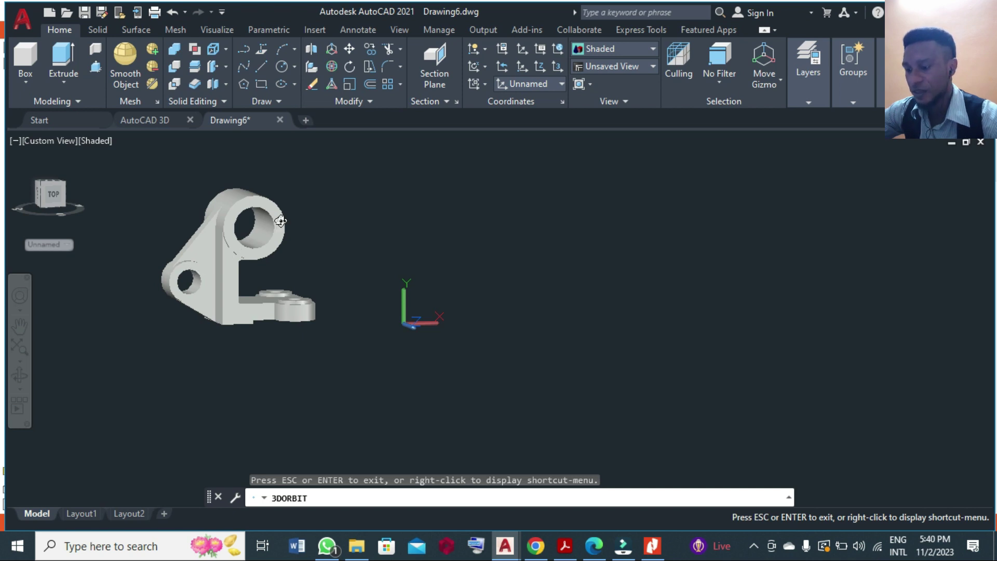
drag(281, 220, 207, 247)
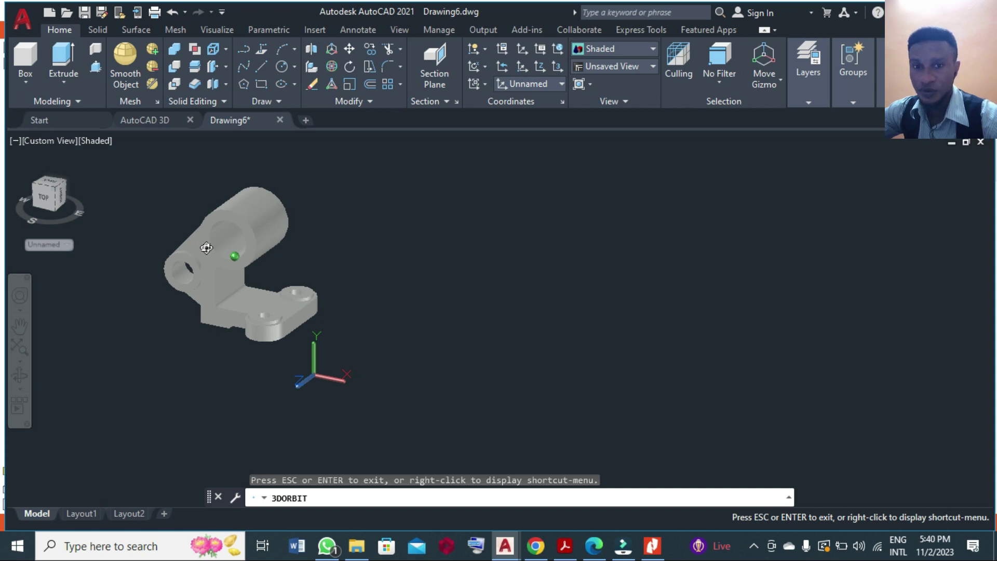
drag(206, 248, 314, 229)
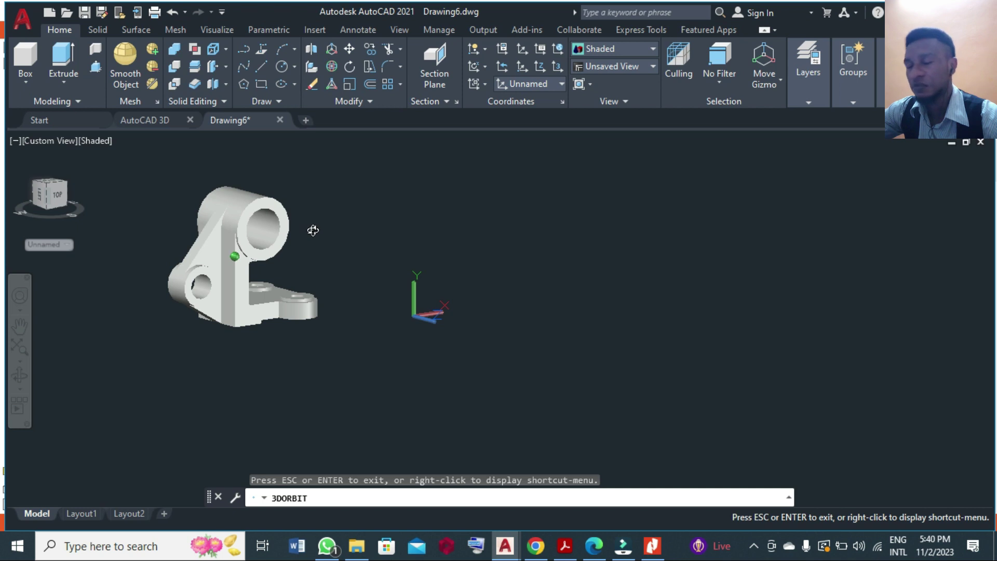
drag(312, 229, 234, 260)
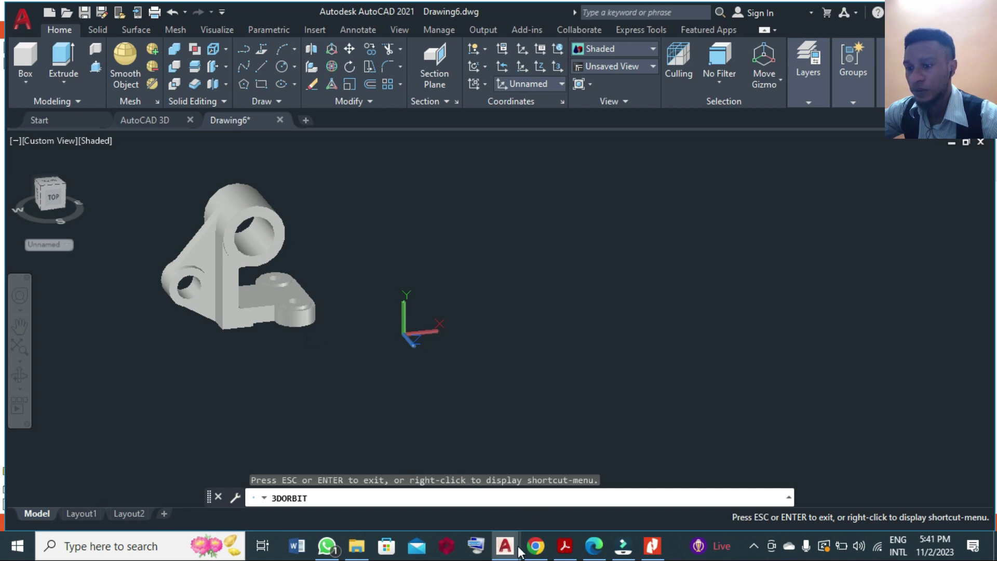
click(651, 546)
click(649, 547)
click(649, 547)
click(649, 547)
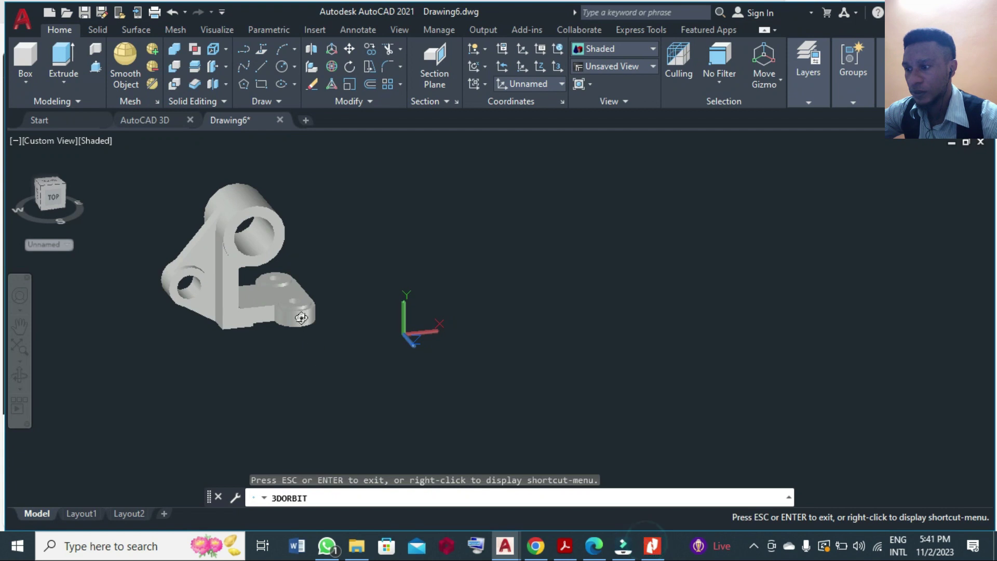
drag(293, 313, 219, 309)
click(663, 557)
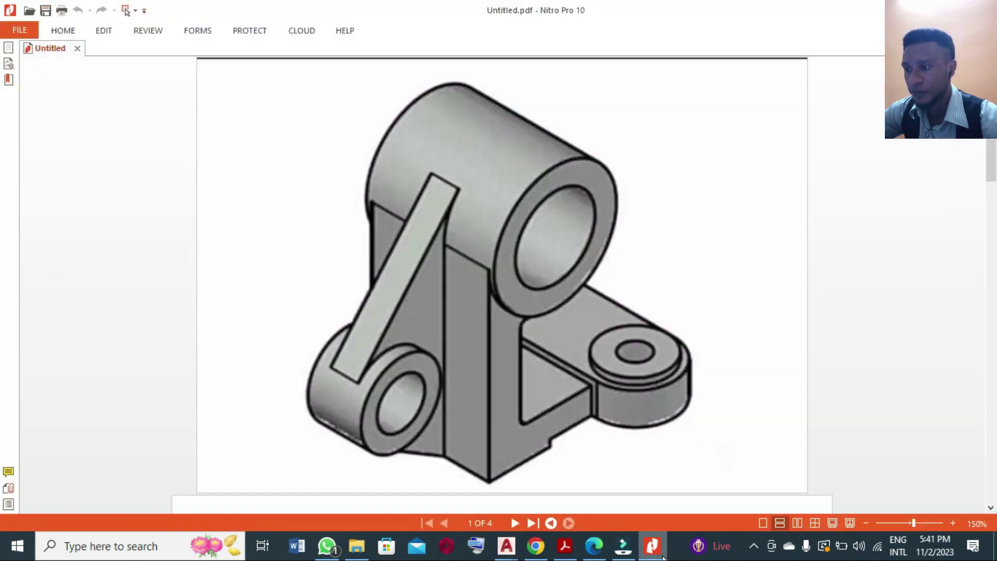
click(663, 557)
click(663, 557)
click(663, 557)
drag(267, 330, 421, 319)
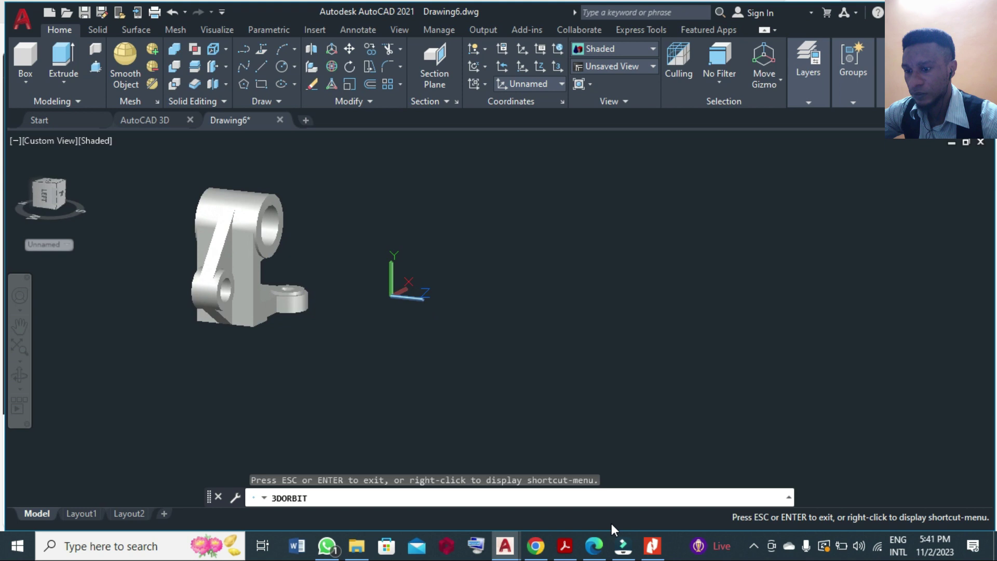
click(651, 549)
click(650, 549)
click(651, 550)
click(651, 549)
drag(281, 300, 232, 327)
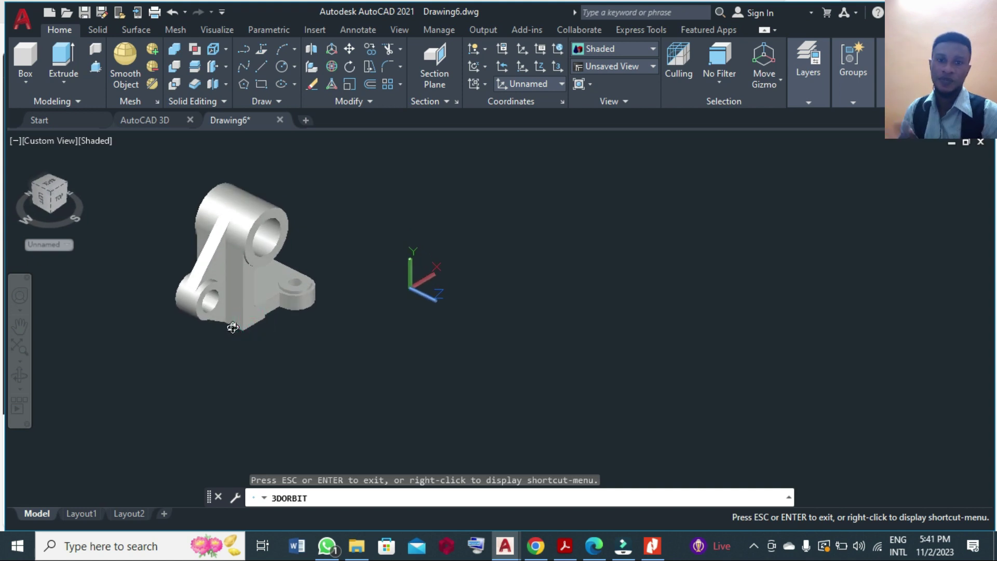